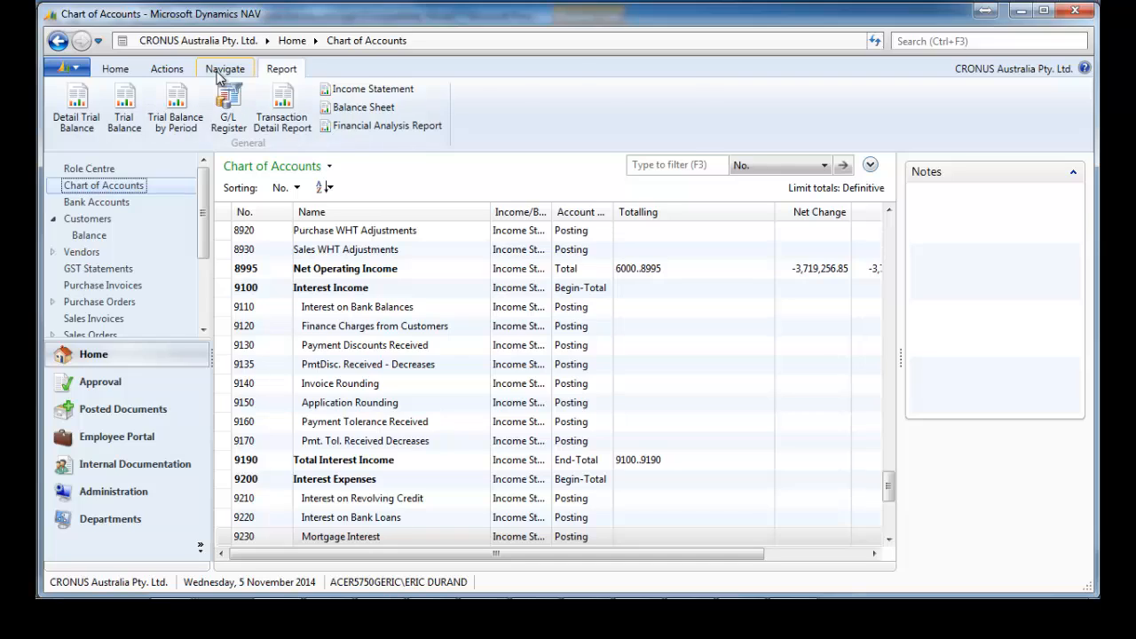
Open the limit totals filter for the chart of accounts and review the fields it can filter by.
left_click(219, 71)
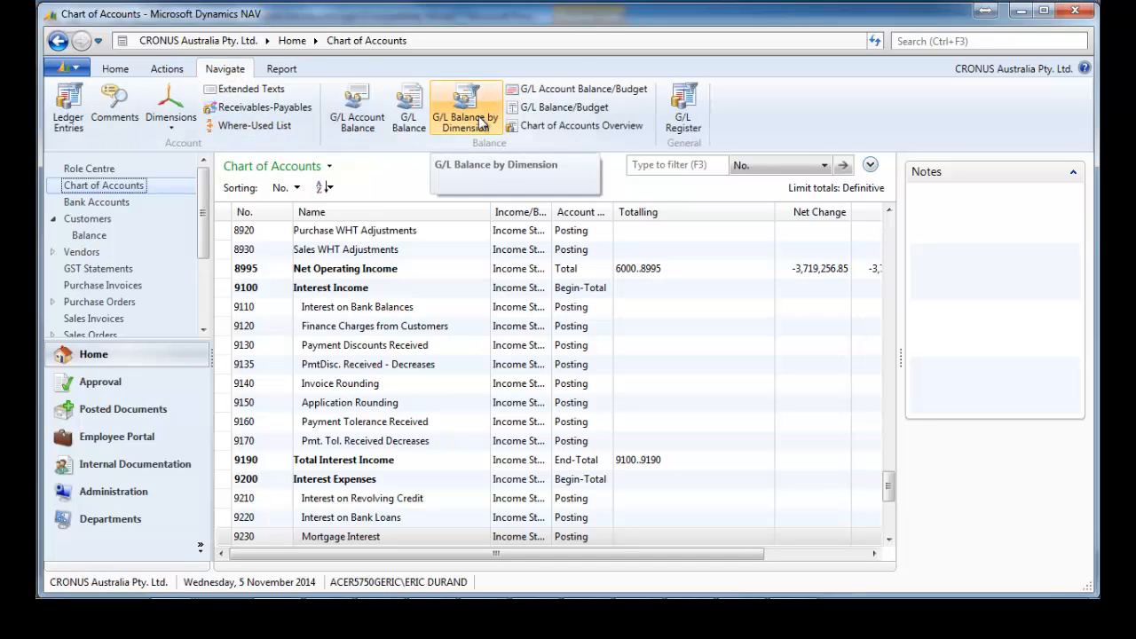
left_click(309, 168)
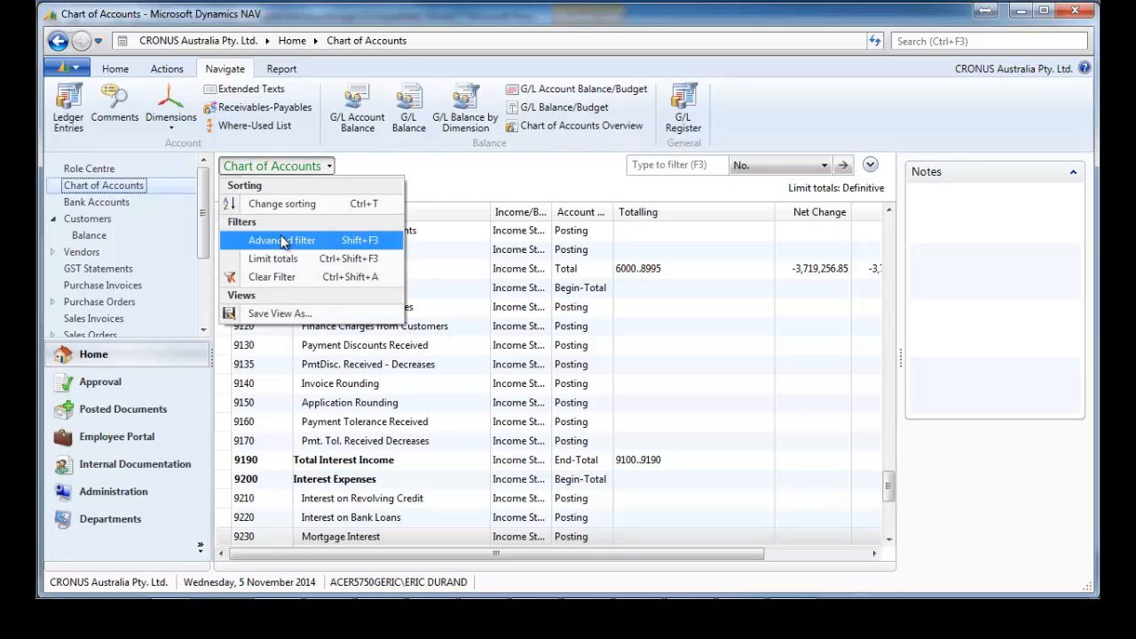
left_click(281, 257)
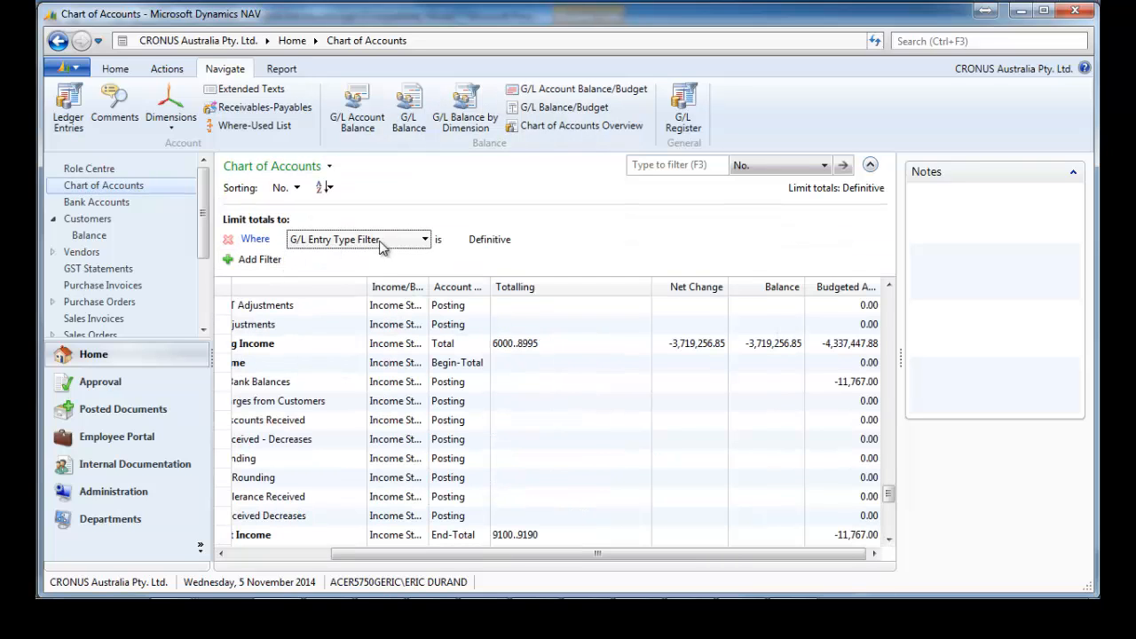
left_click(426, 241)
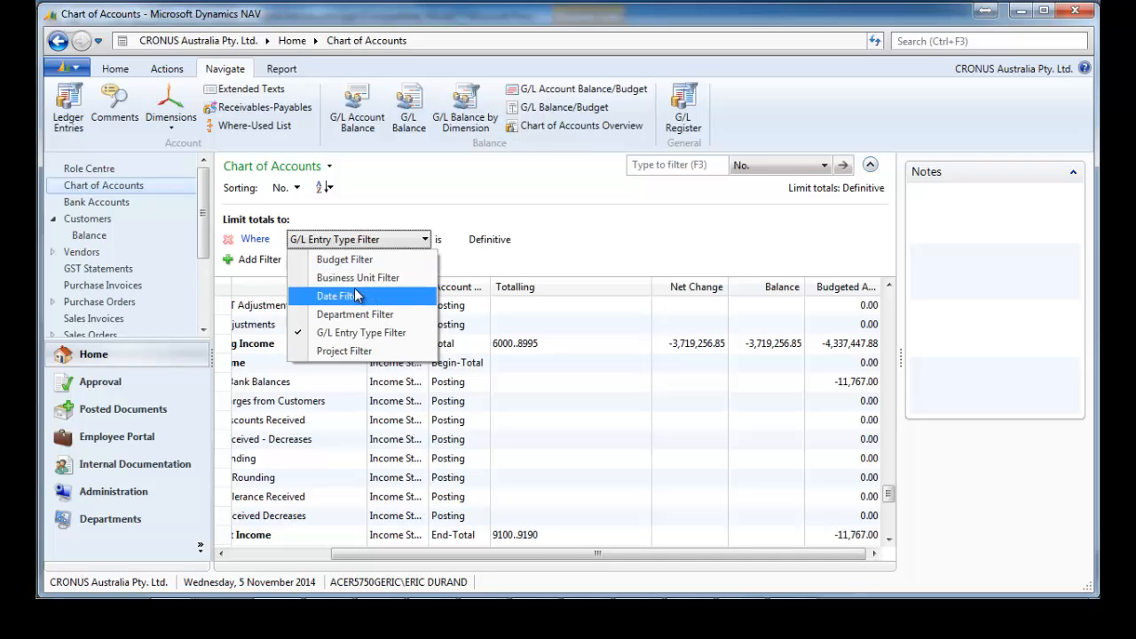
left_click(584, 240)
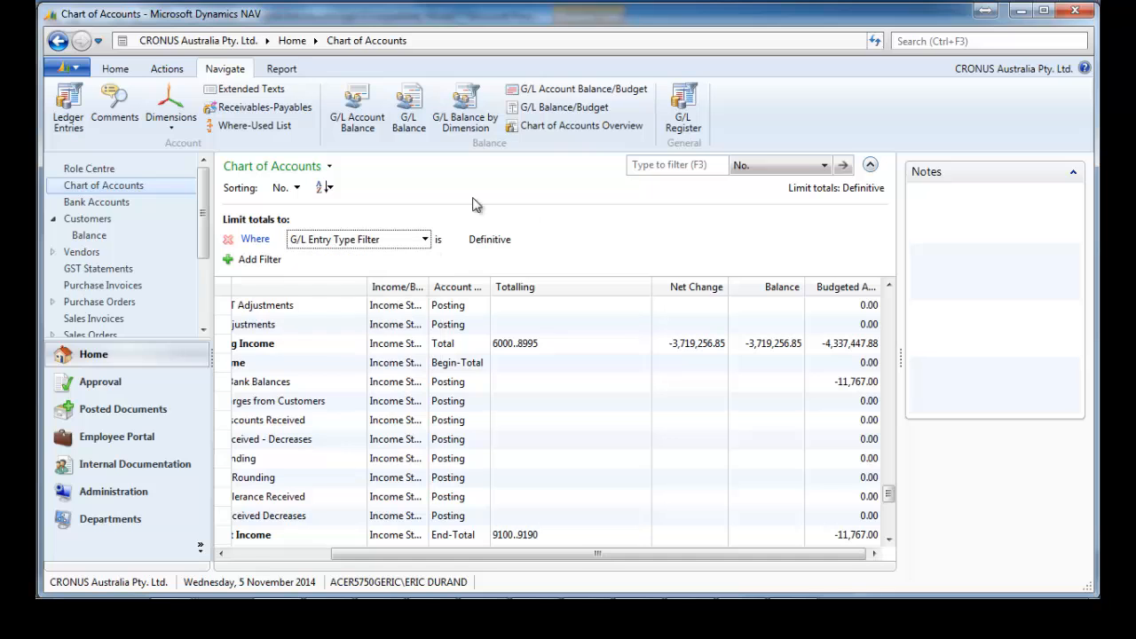
Show the G/L Balance by Dimension matrix by period with the date filter 010114..311214, and close the matrix.
left_click(465, 115)
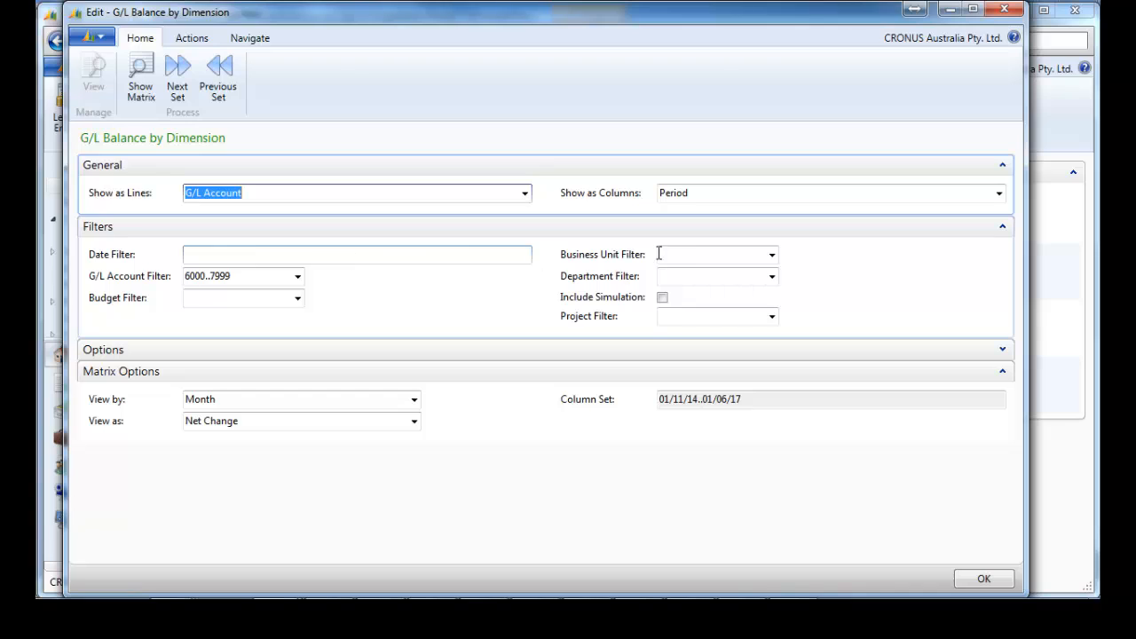
left_click(200, 255)
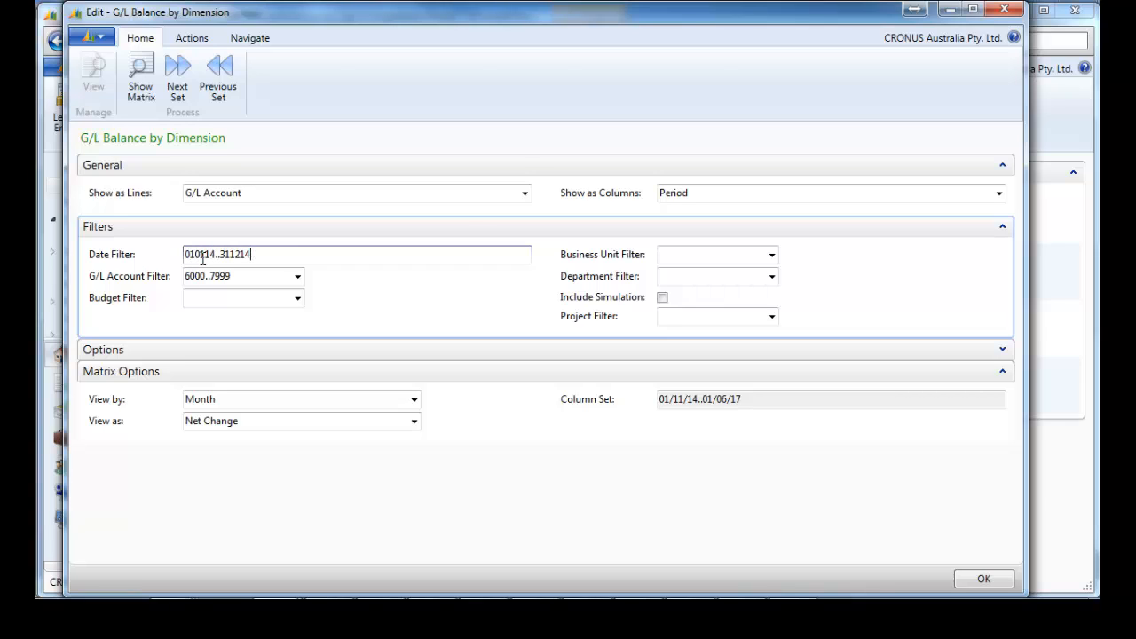
type("010114..311214")
key("Tab")
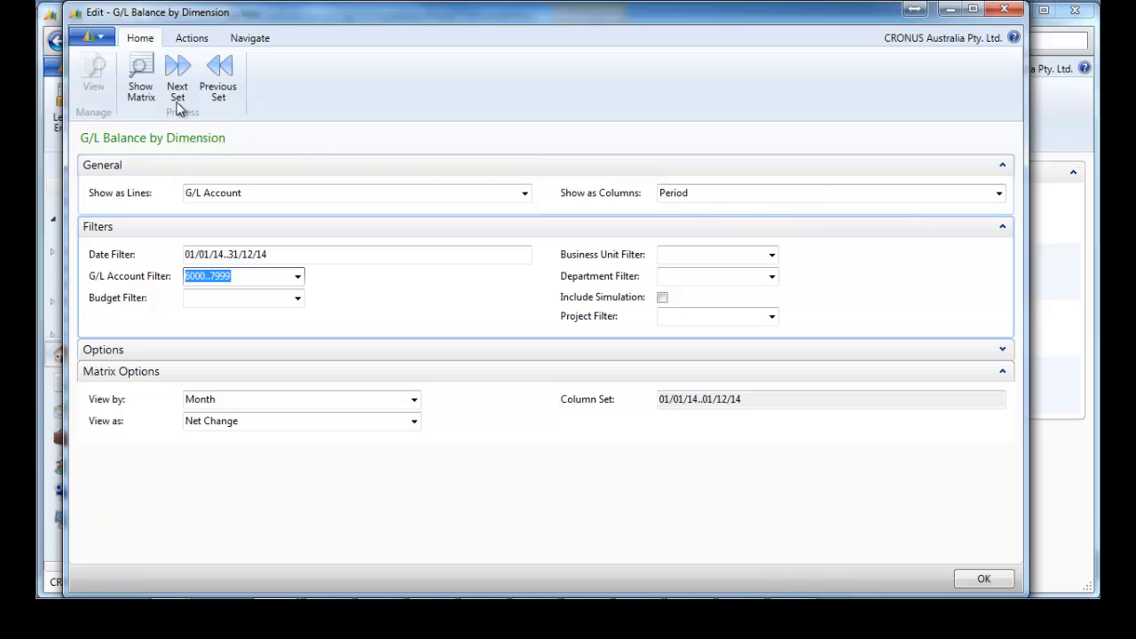
left_click(141, 89)
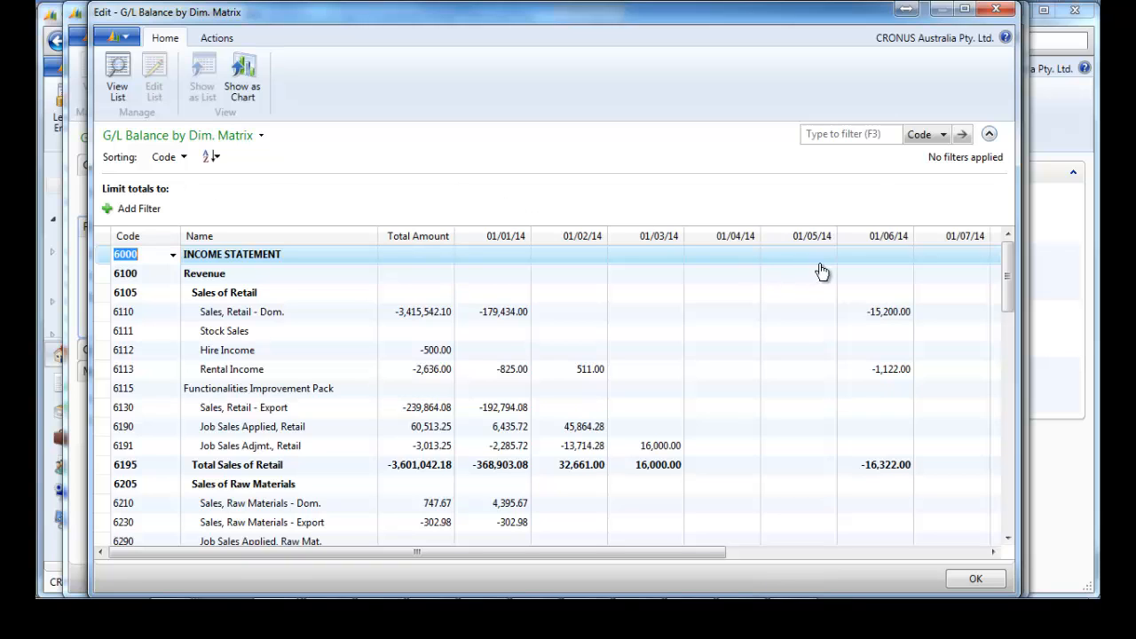
left_click(987, 10)
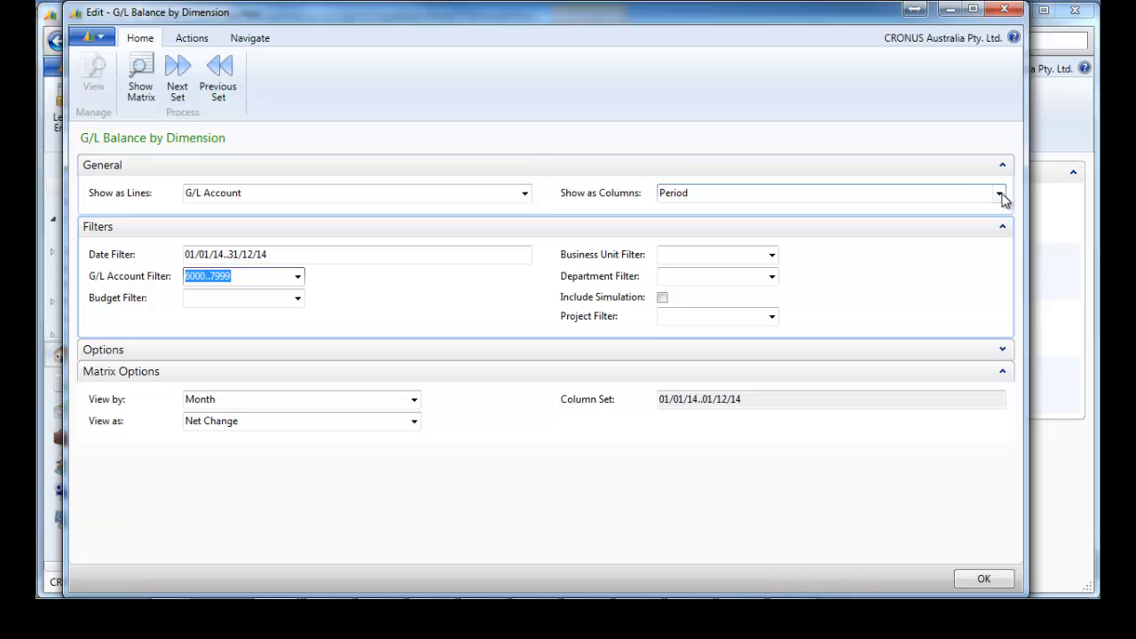
Set the G/L Balance by Dimension columns to DEPARTMENT, show the matrix, and return to the chart of accounts.
left_click(999, 194)
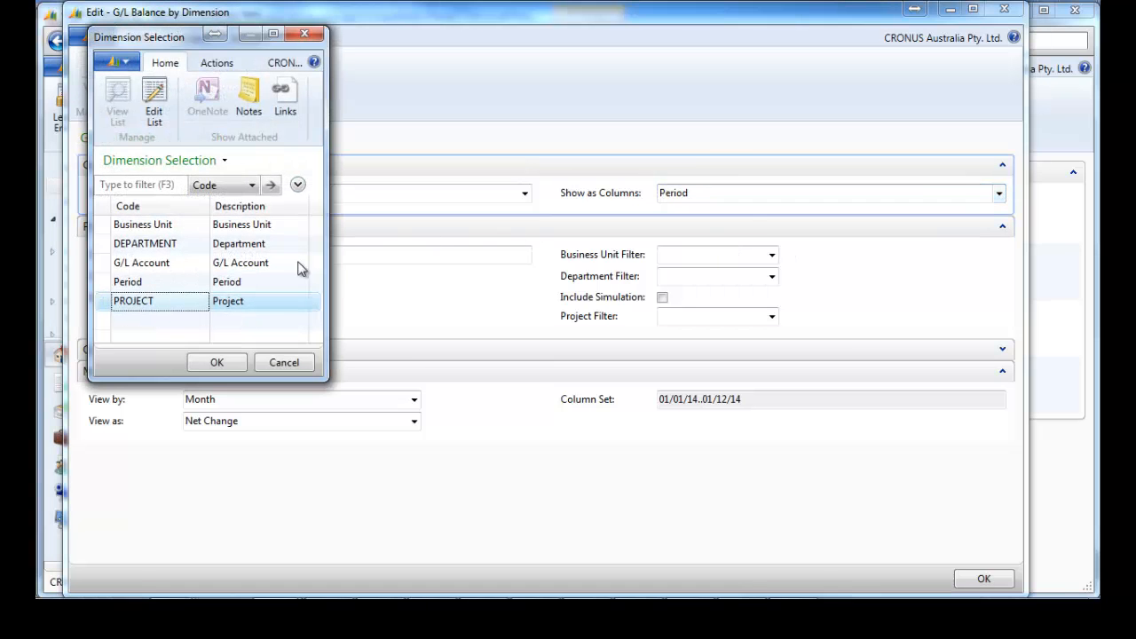
left_click(197, 245)
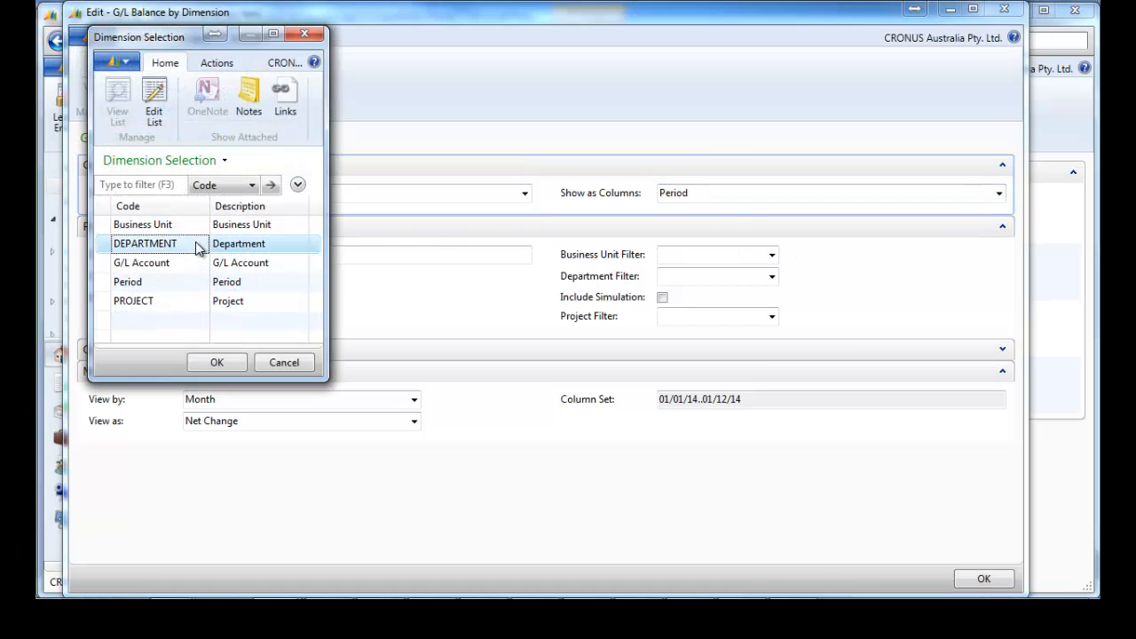
left_click(217, 364)
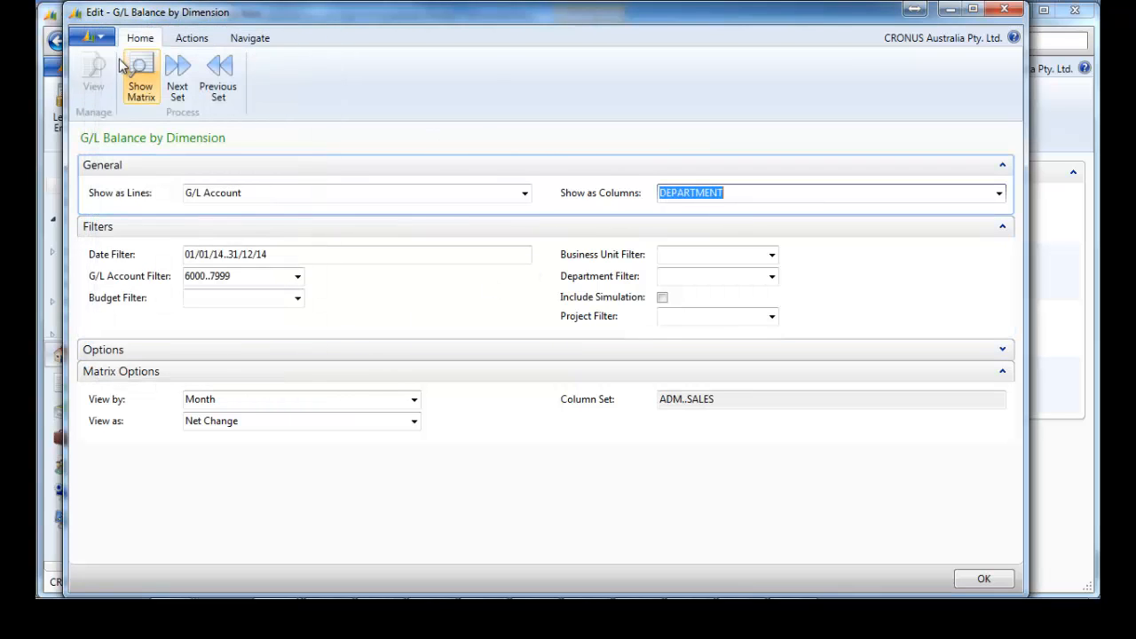
left_click(139, 92)
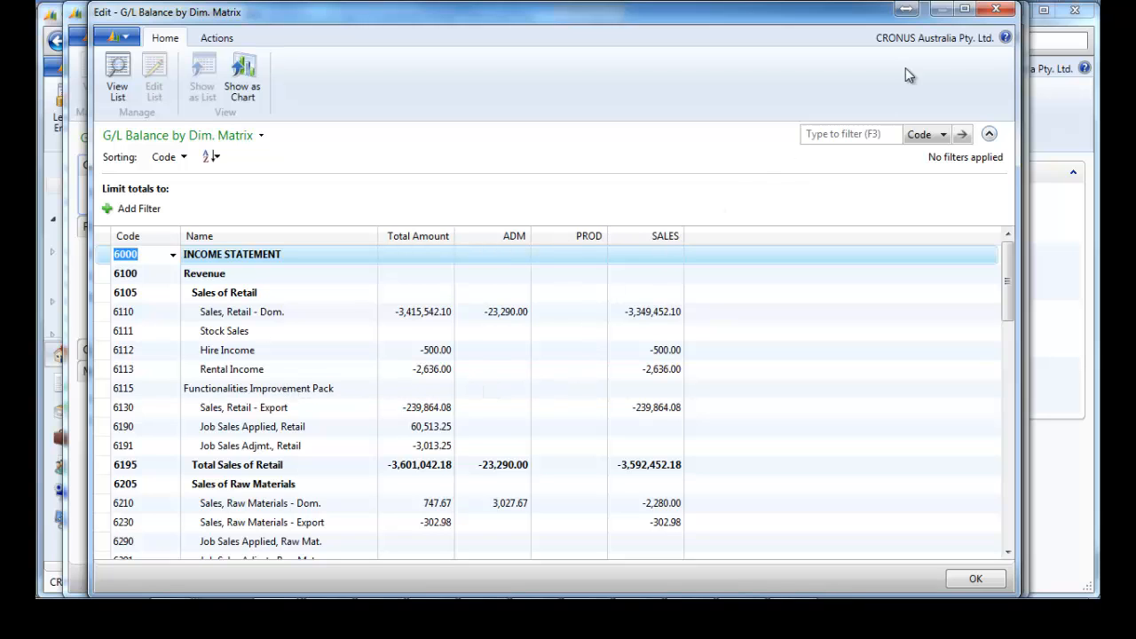
left_click(996, 9)
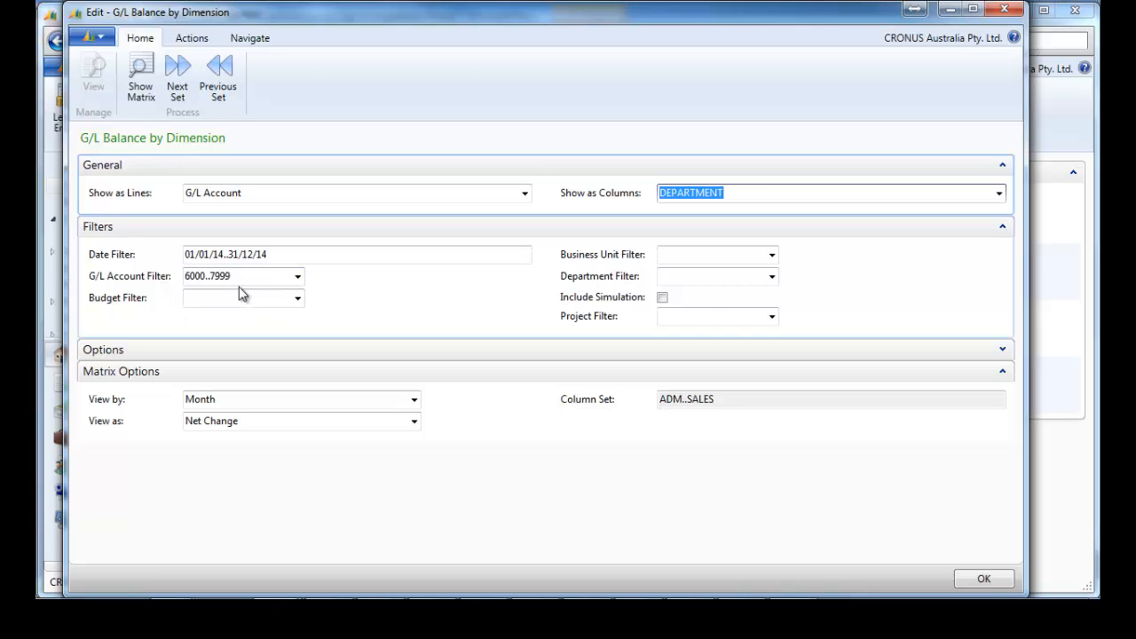
left_click(1001, 10)
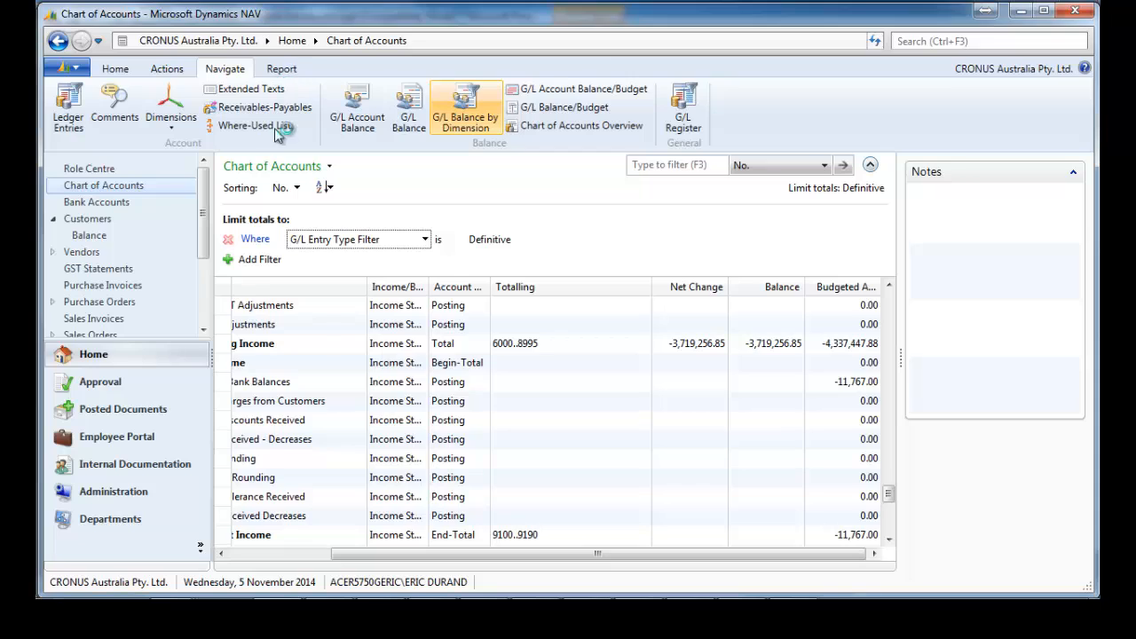
Open the Income Statement report, check its page information, and preview the report before closing it.
left_click(278, 71)
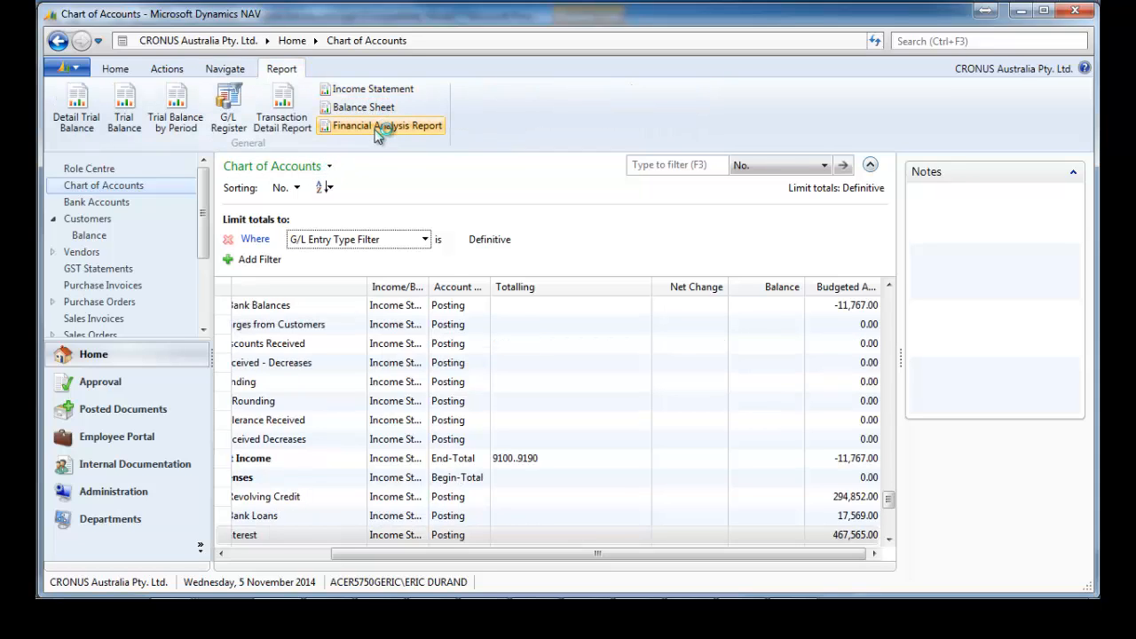
left_click(384, 92)
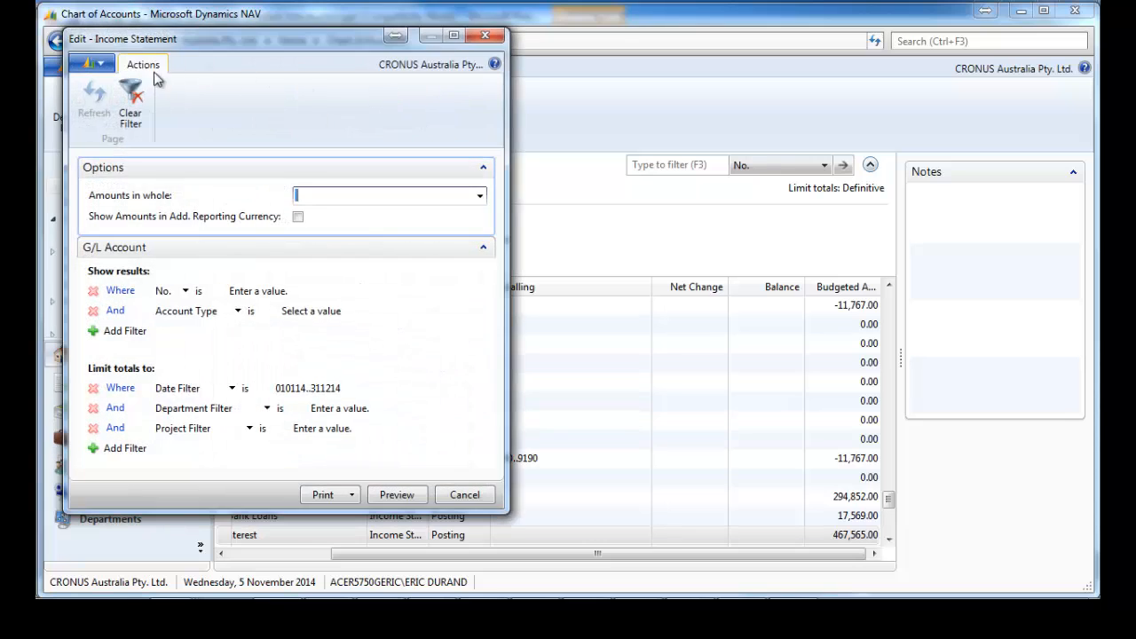
left_click(93, 63)
mouse_move(110, 123)
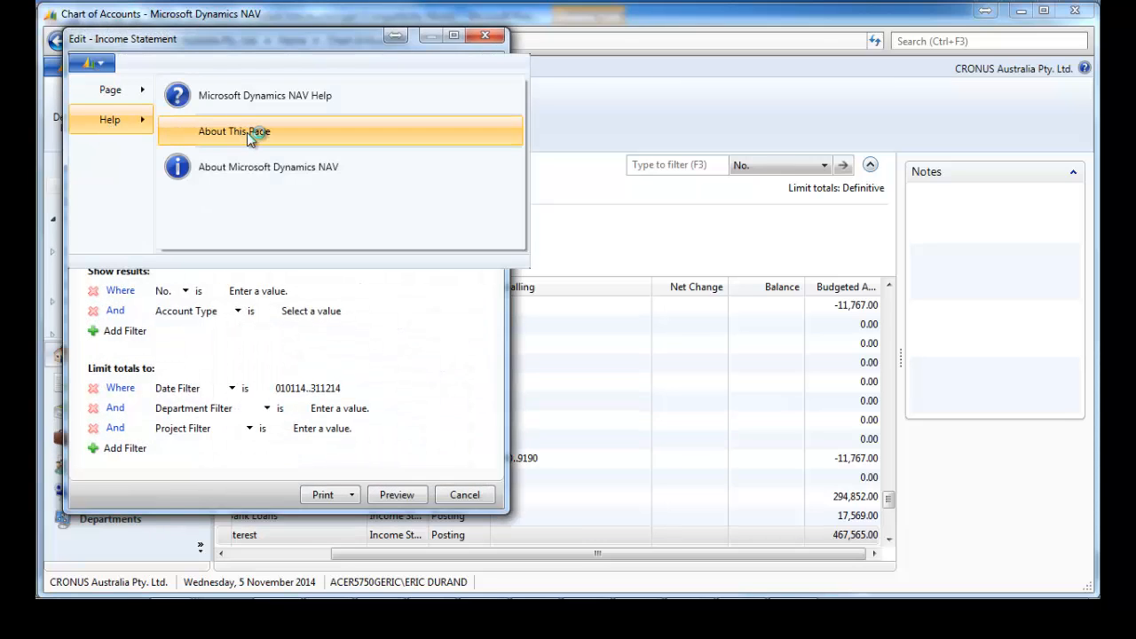
left_click(247, 132)
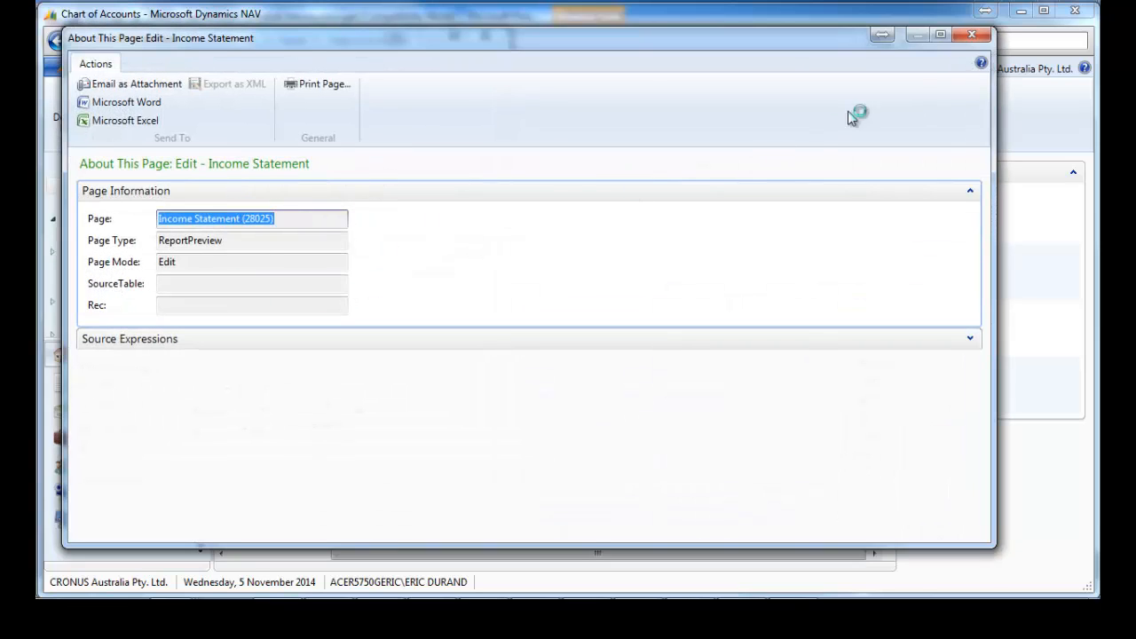
left_click(975, 34)
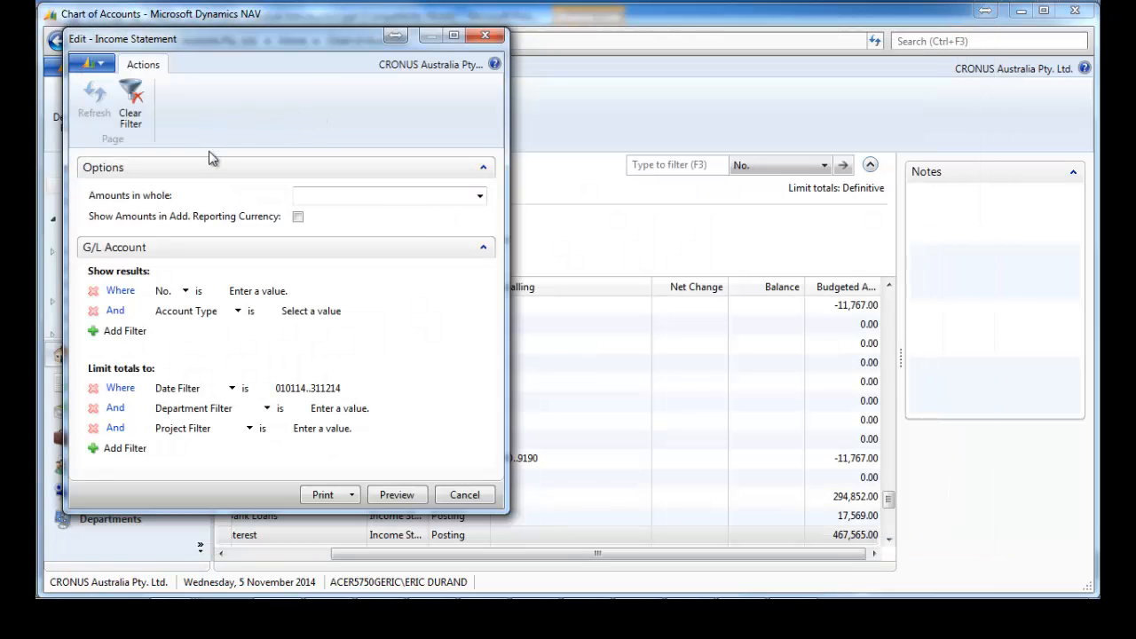
left_click(395, 494)
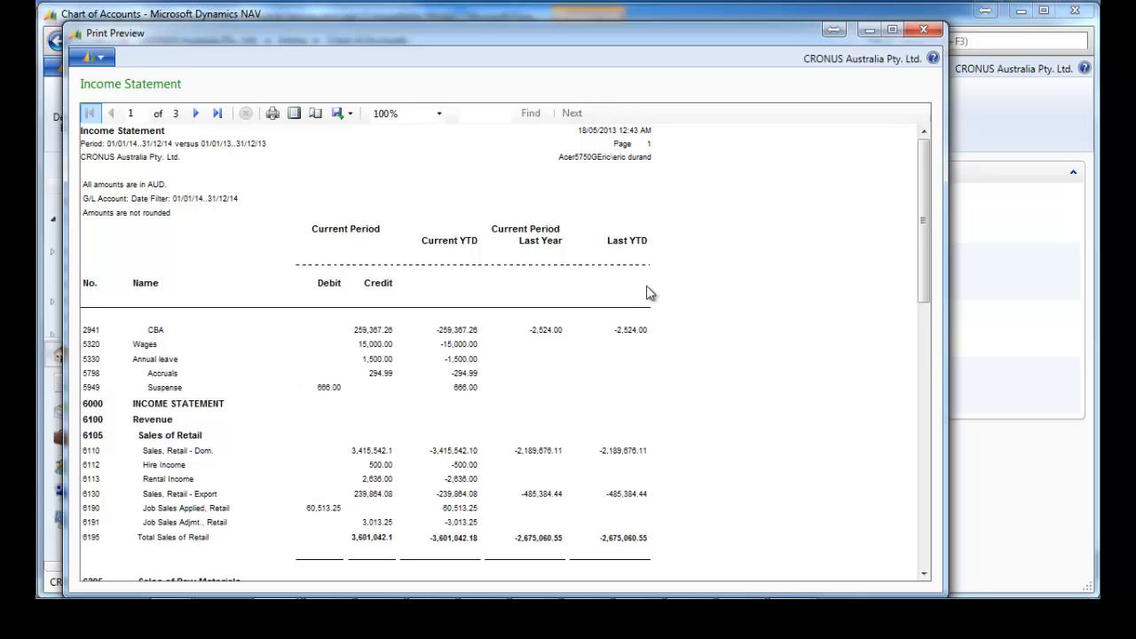
left_click(924, 32)
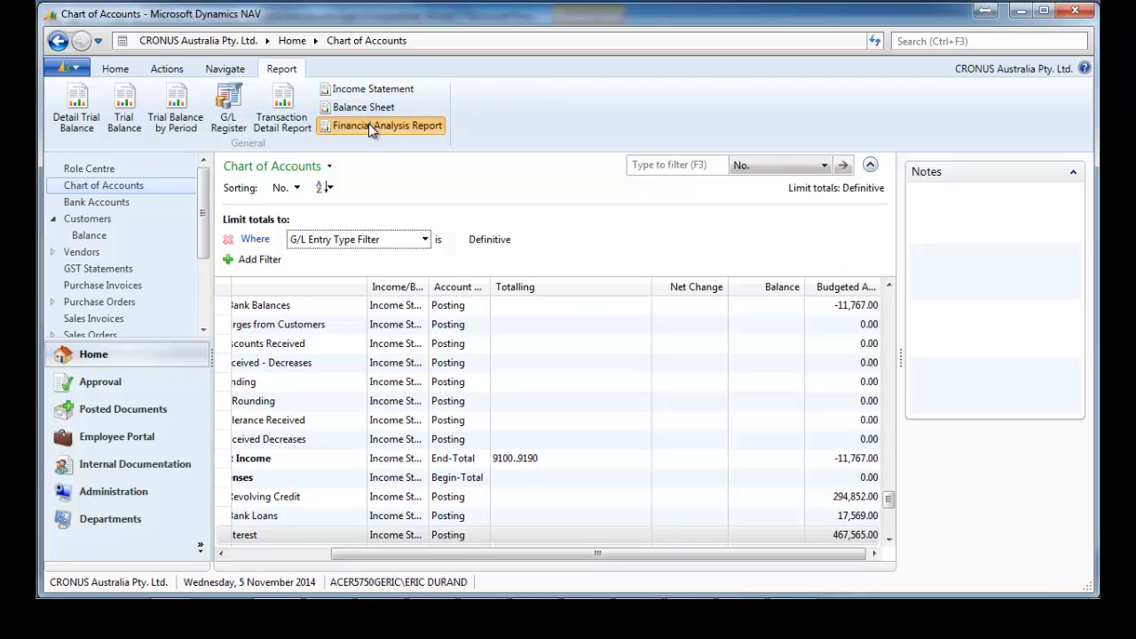
Preview the Financial Analysis Report with report type Net Change (This Year/Last Year), and close the preview.
left_click(369, 126)
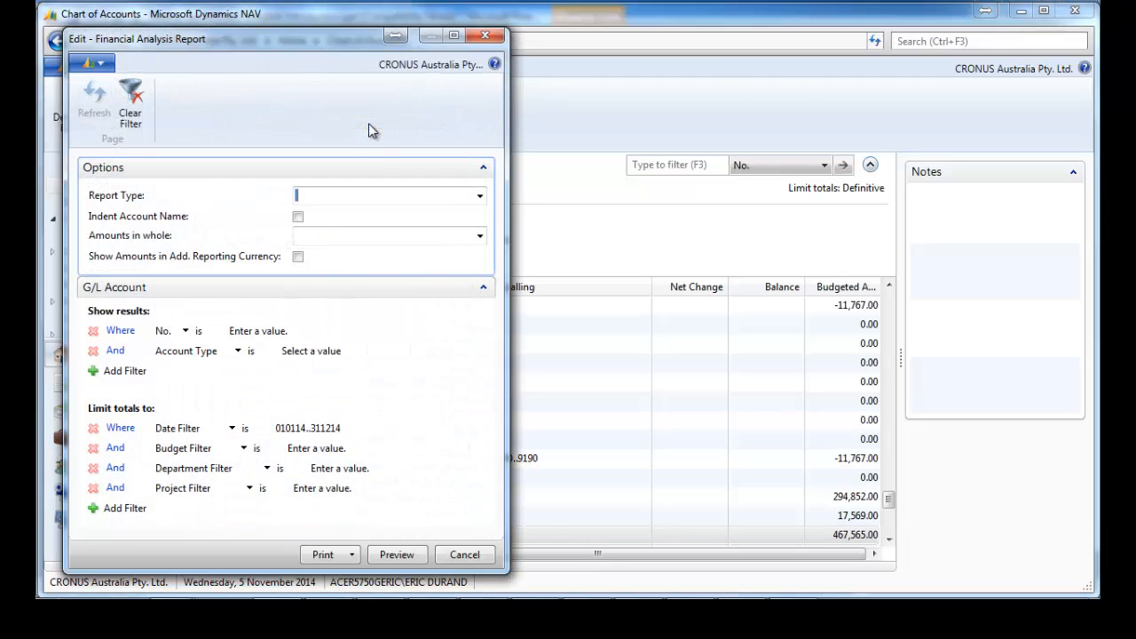
left_click(481, 197)
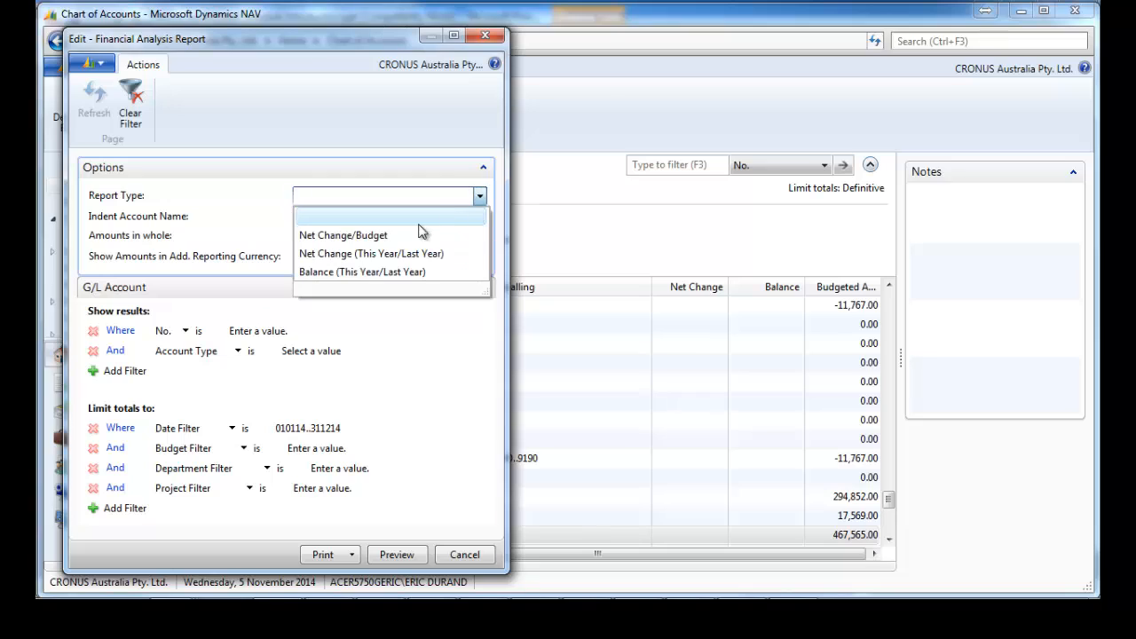
left_click(359, 255)
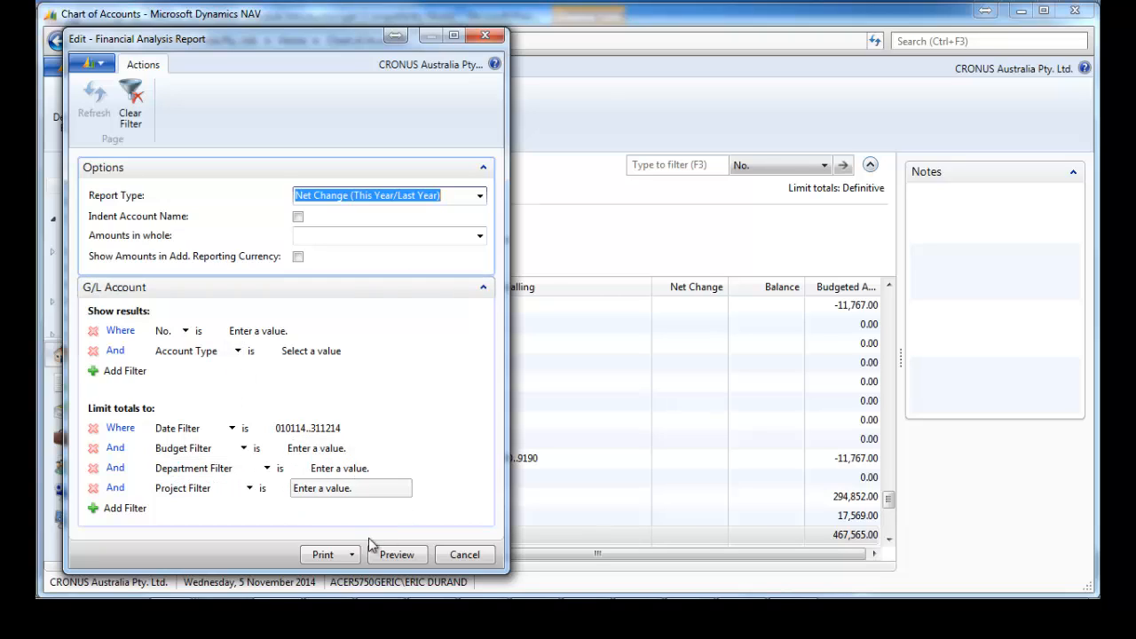
left_click(401, 554)
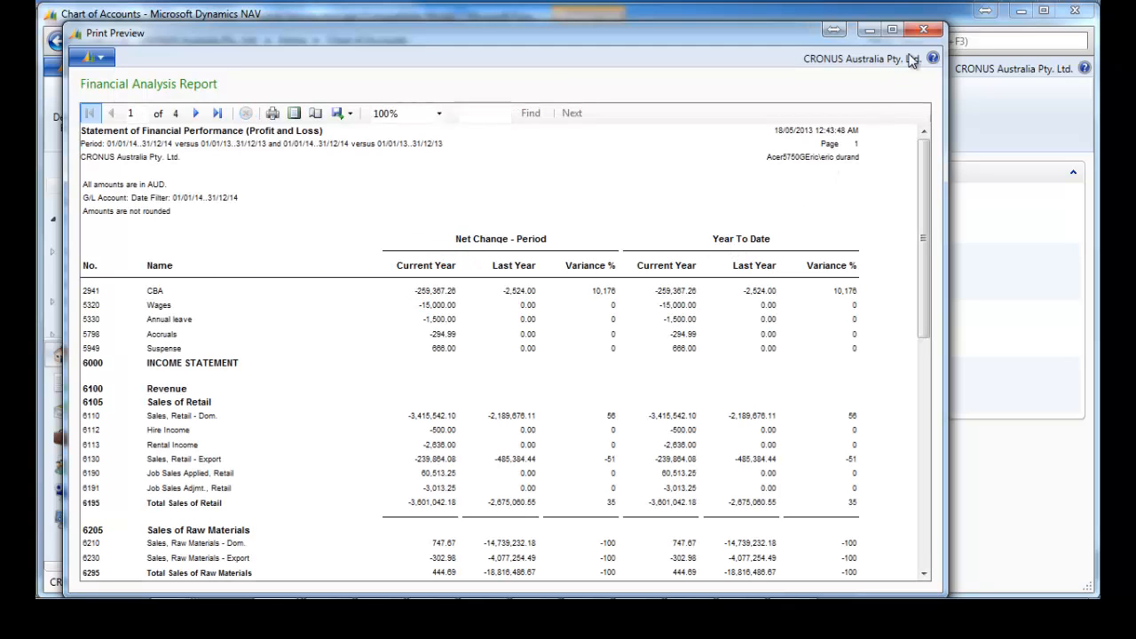
left_click(924, 32)
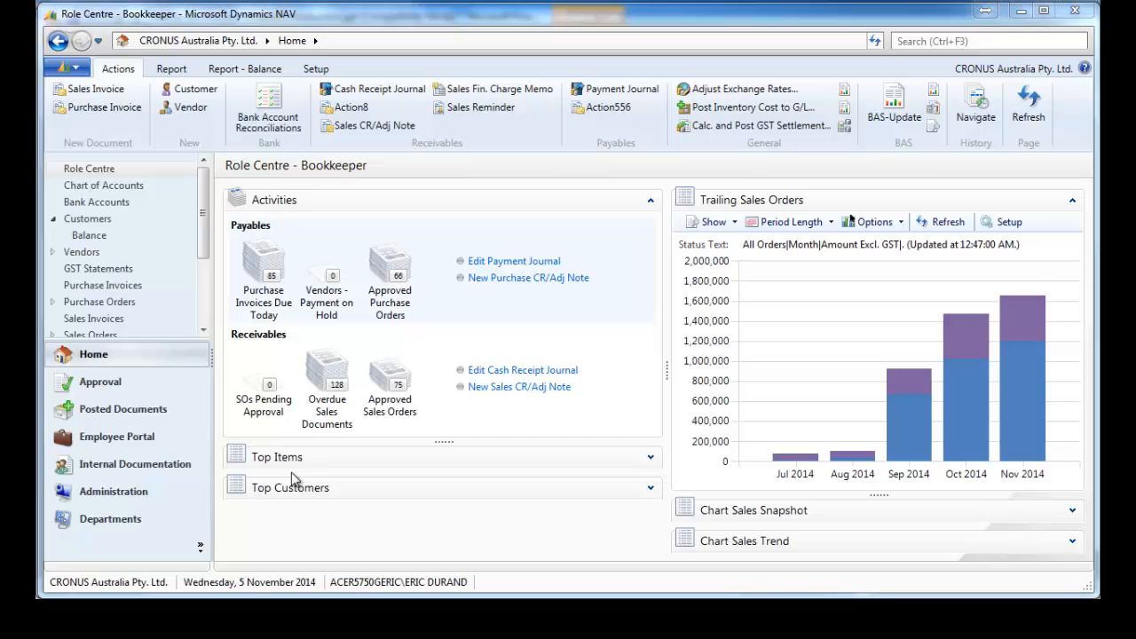
Search for "account schedul" and open the Account Schedules page under General Ledger analysis and reporting.
left_click(911, 40)
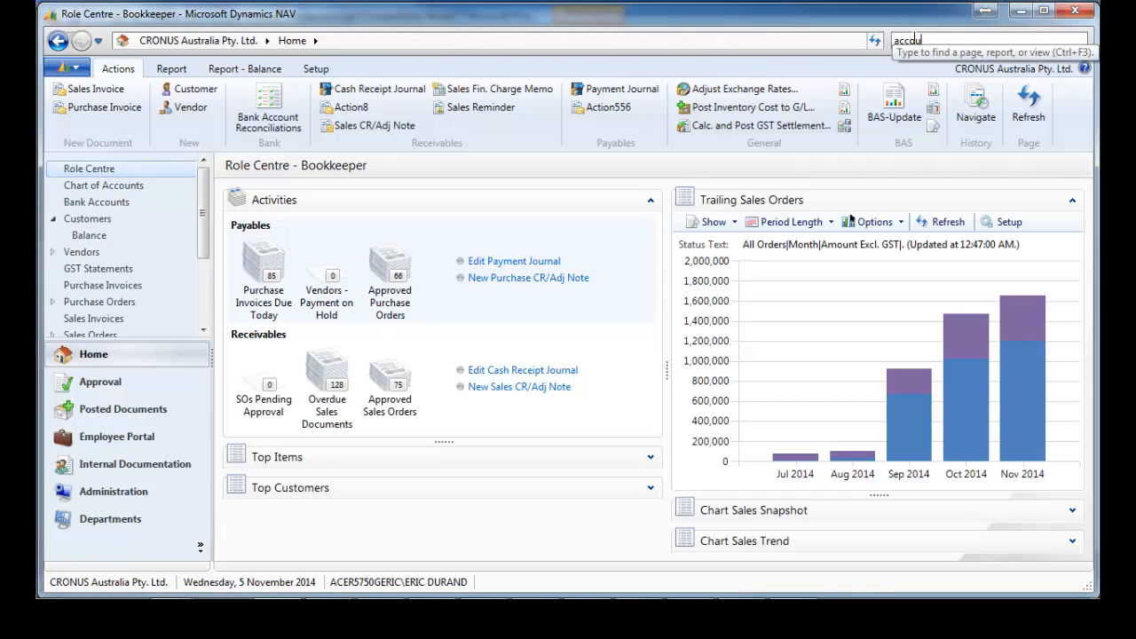
type("account schedul")
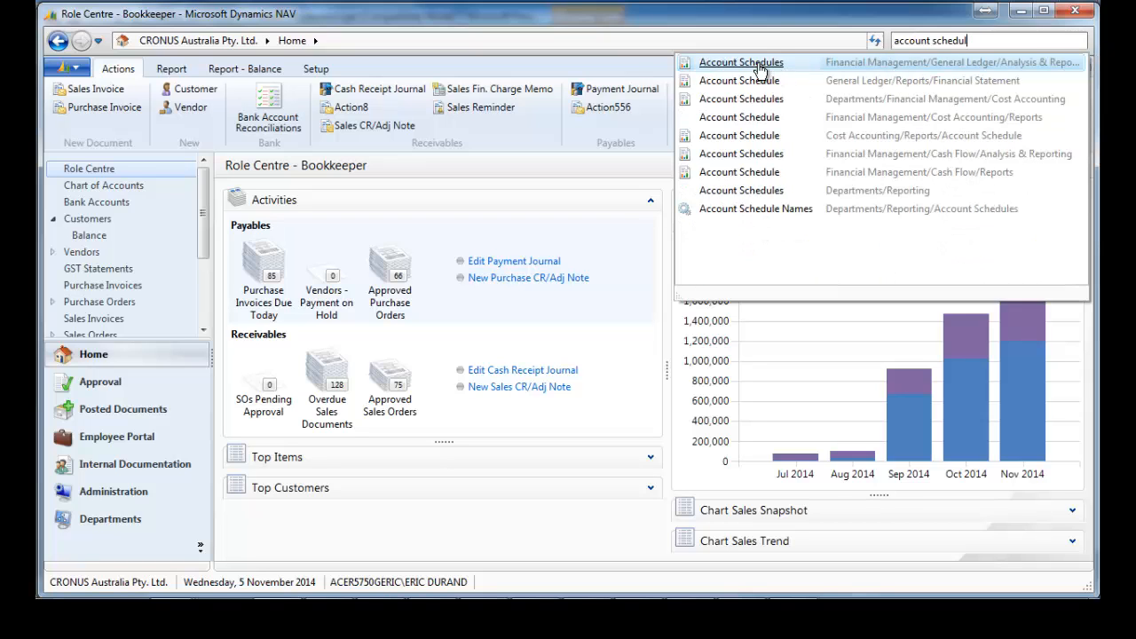
left_click(759, 66)
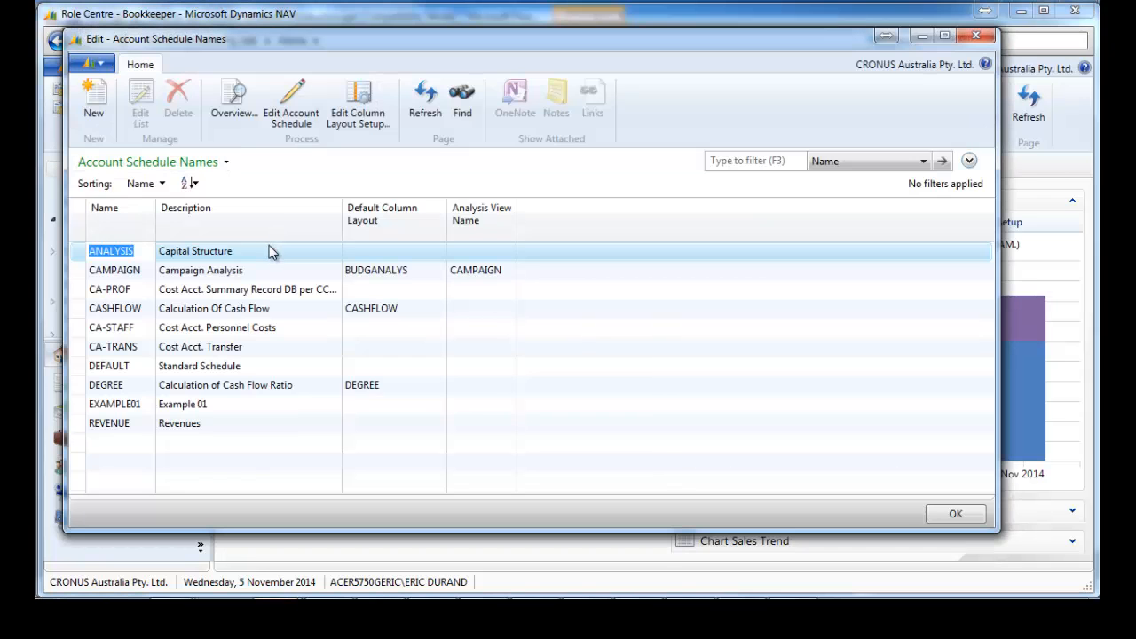
Create a new account schedule named PROFITLOSS with the description "Profit and Loss Statement".
left_click(94, 106)
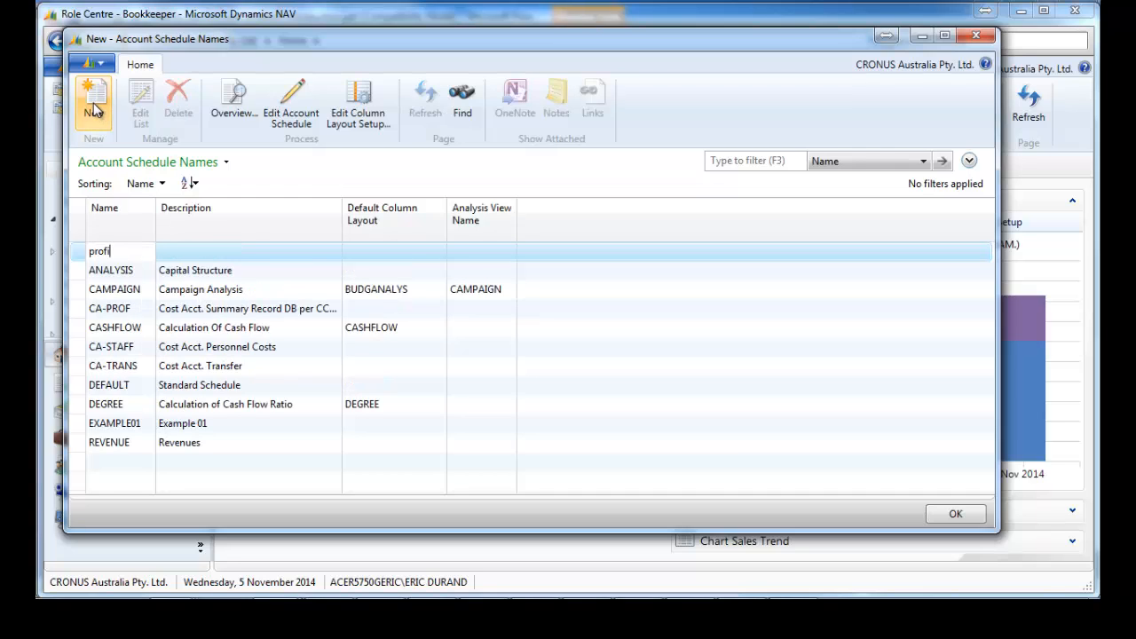
key("Tab")
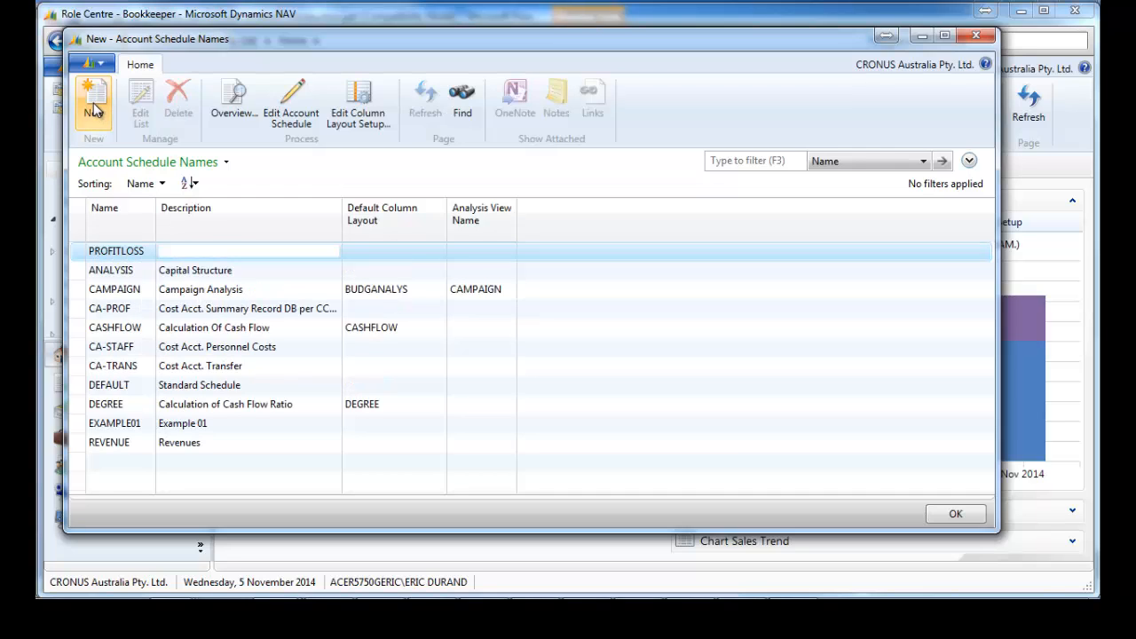
type("Profit and Loss Statement")
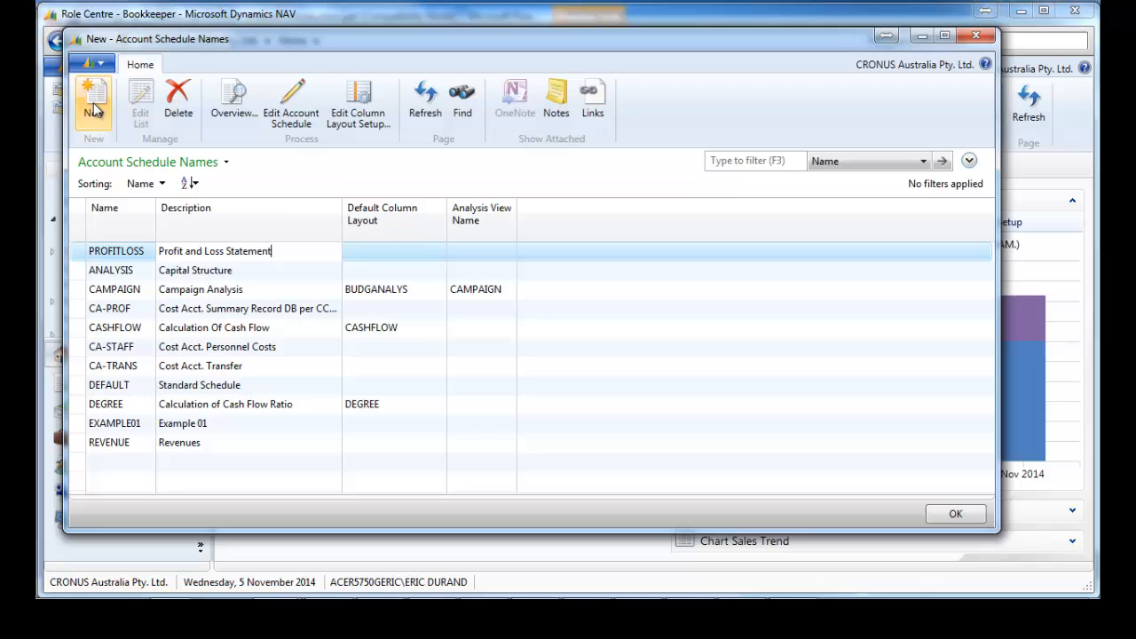
key("Tab")
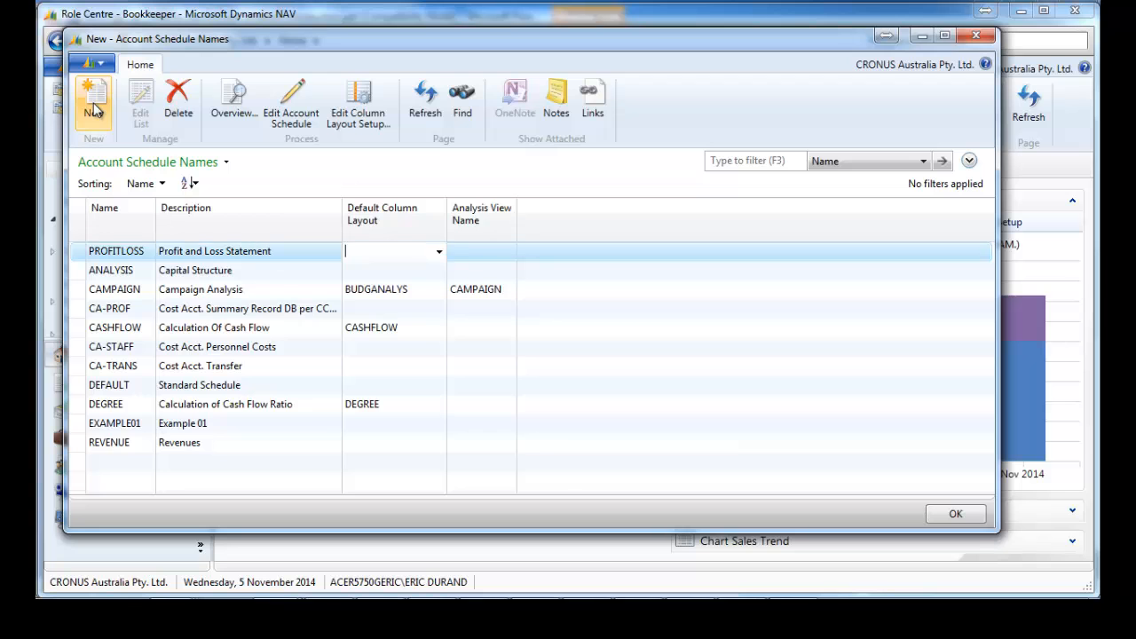
Open the PROFITLOSS account schedule for editing and insert all G/L accounts in the range 6000..9999 as rows.
left_click(293, 118)
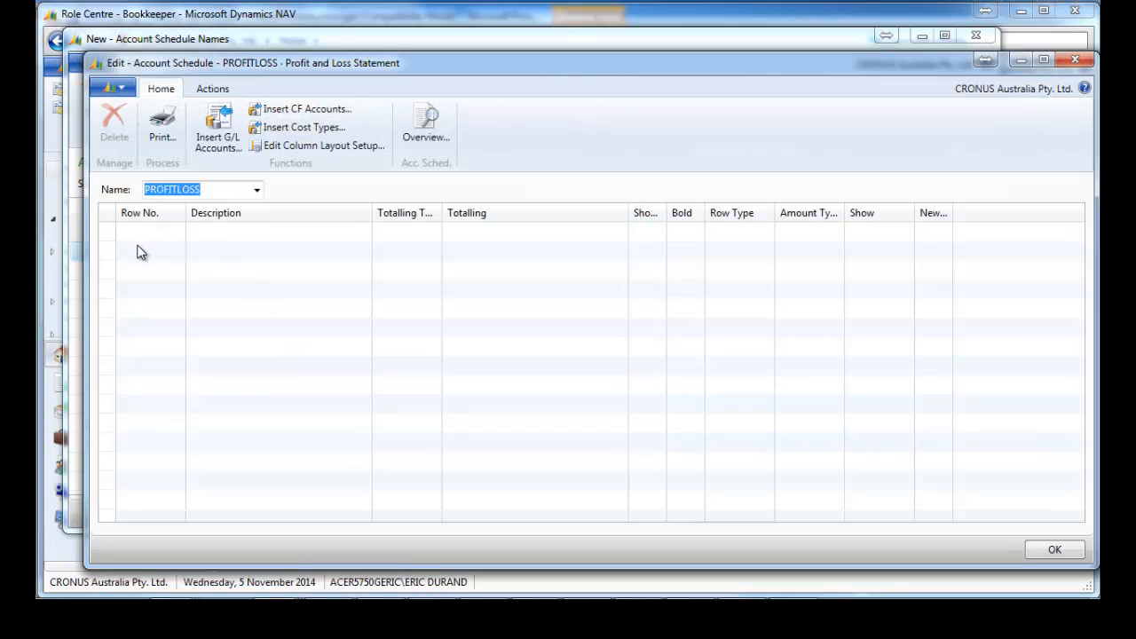
left_click(134, 233)
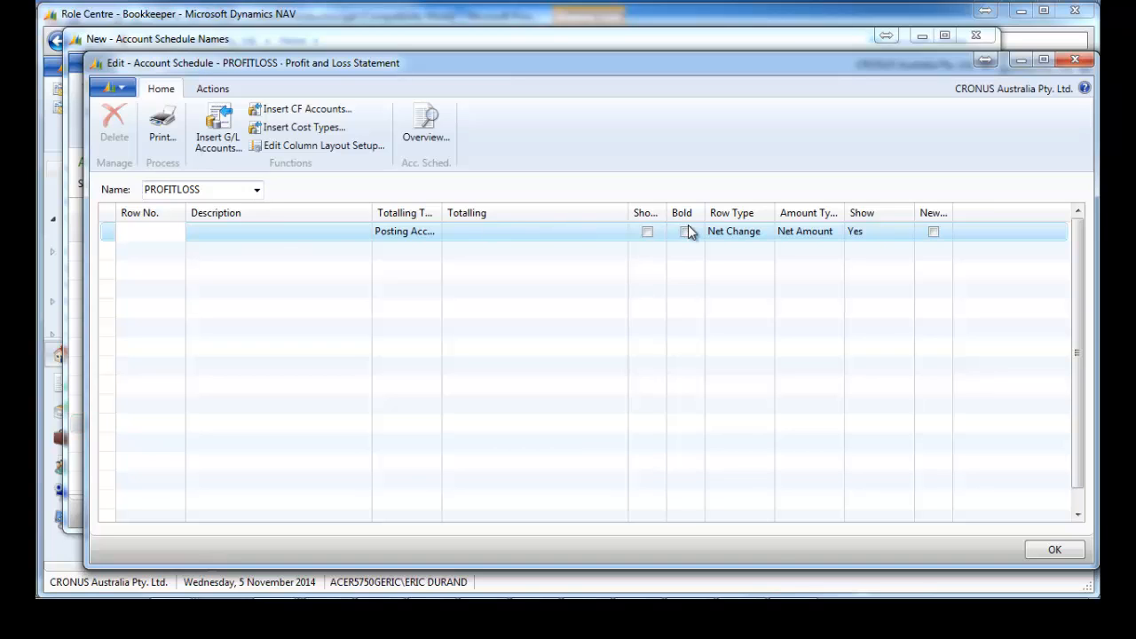
left_click(229, 130)
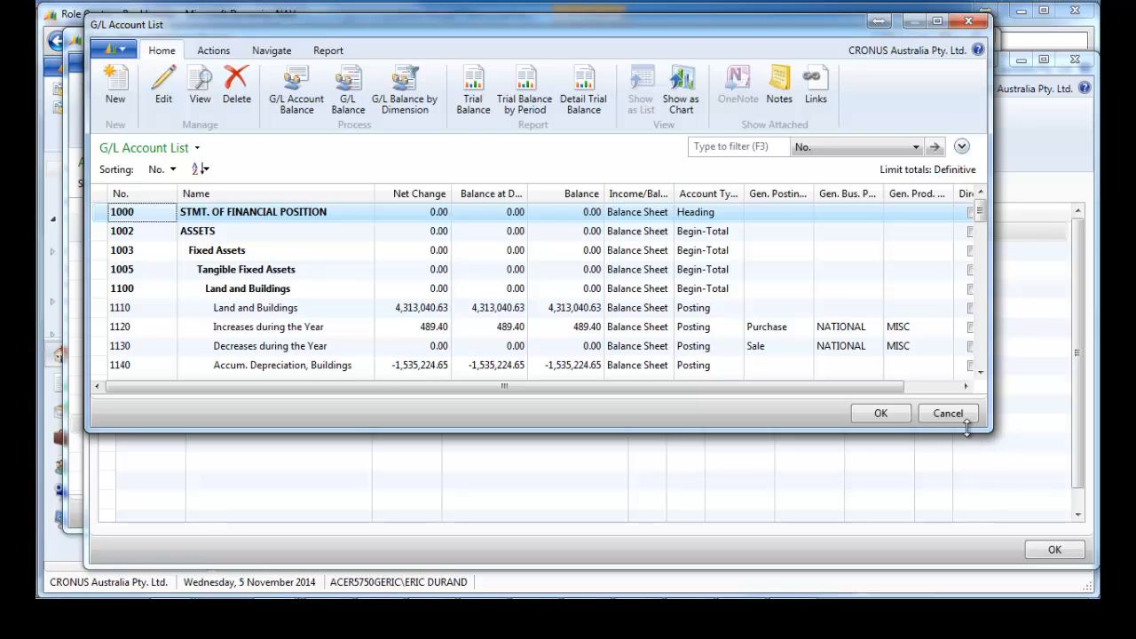
left_click_drag(971, 427, 970, 530)
left_click(719, 146)
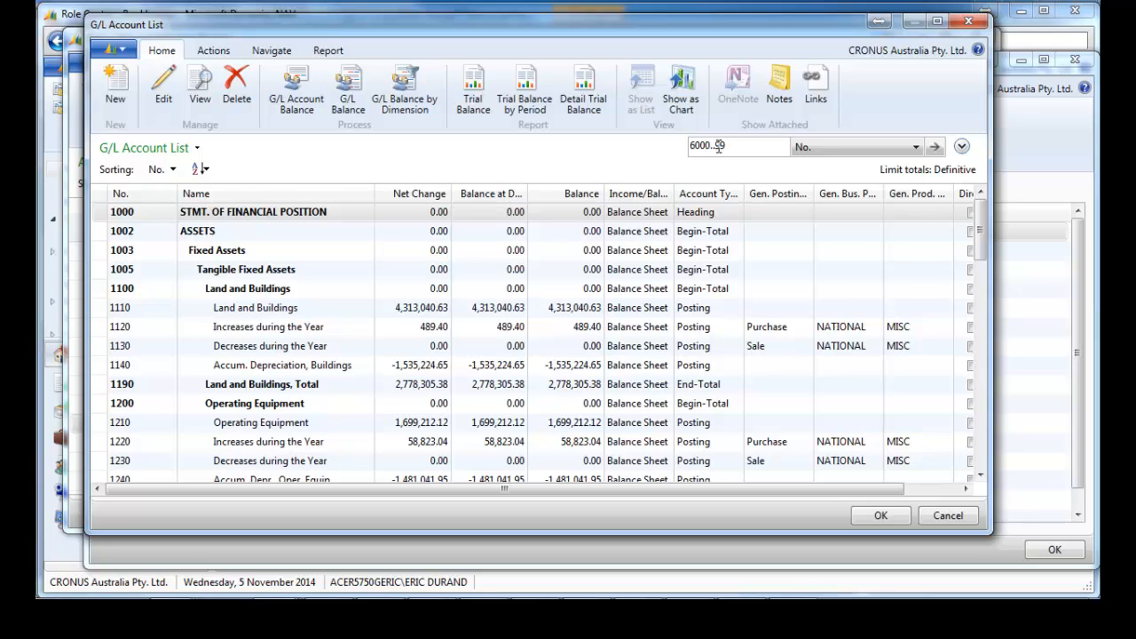
key("Return")
left_click(109, 194)
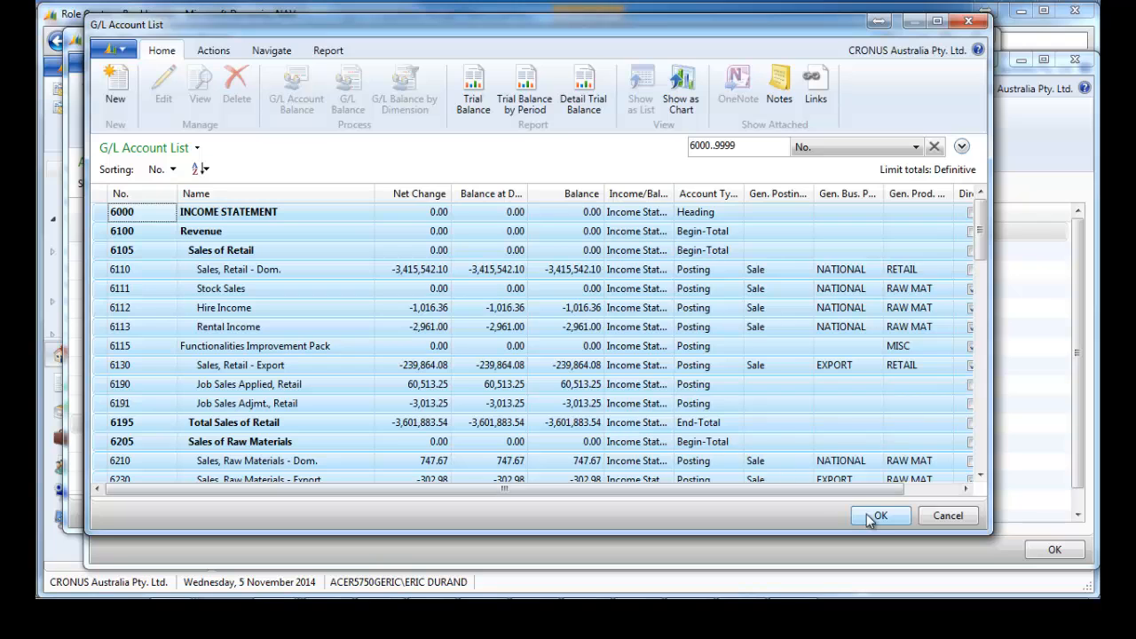
left_click(876, 516)
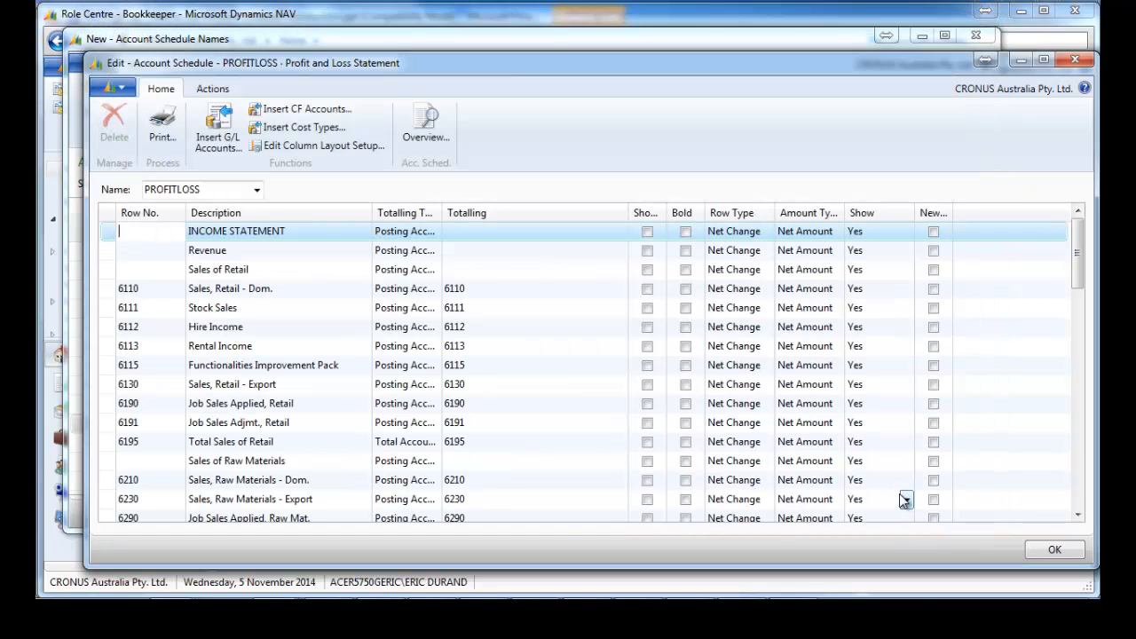
Open the PROFITLOSS schedule overview, examine the Actuals amounts down to the Total Revenue row, and close the overview.
left_click(542, 258)
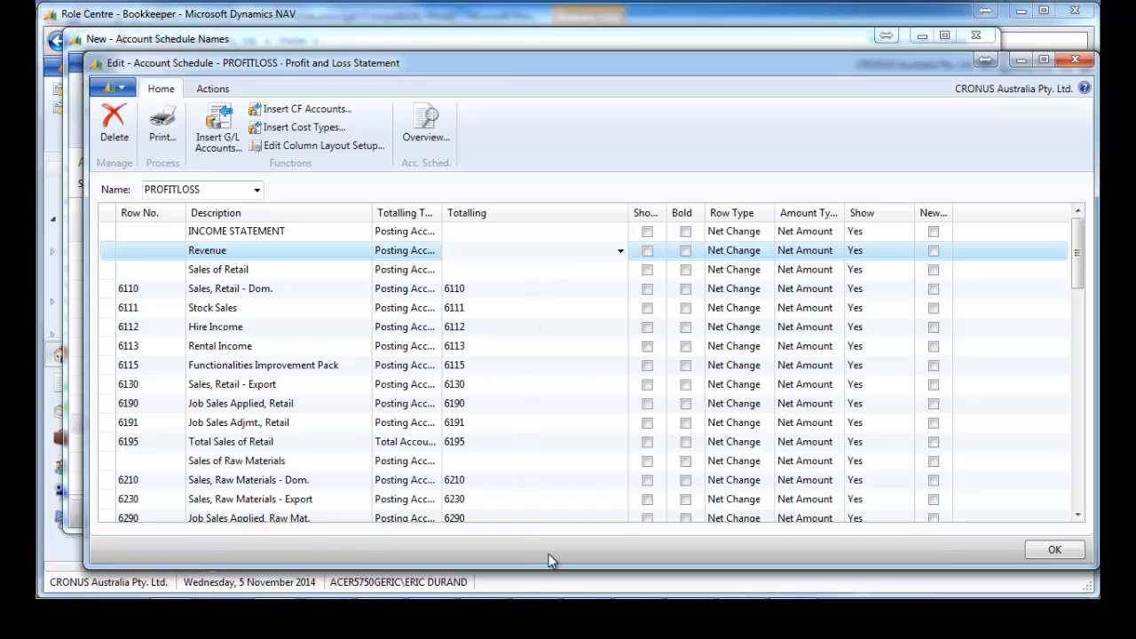
left_click(213, 90)
left_click(160, 89)
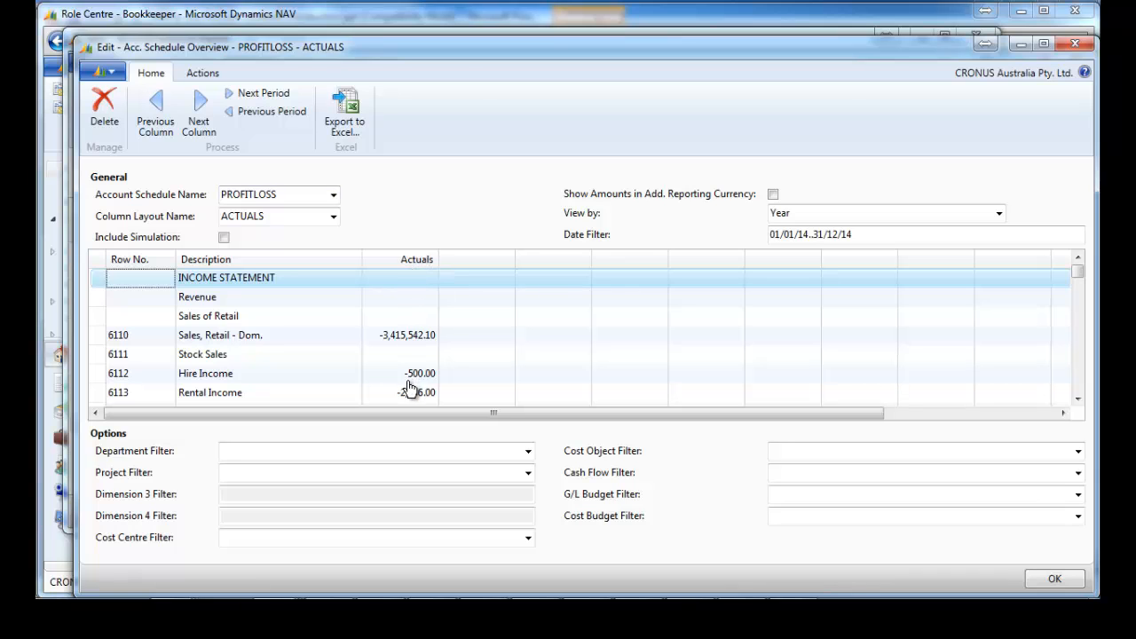
left_click(484, 354)
scroll(488, 353, "down", 1)
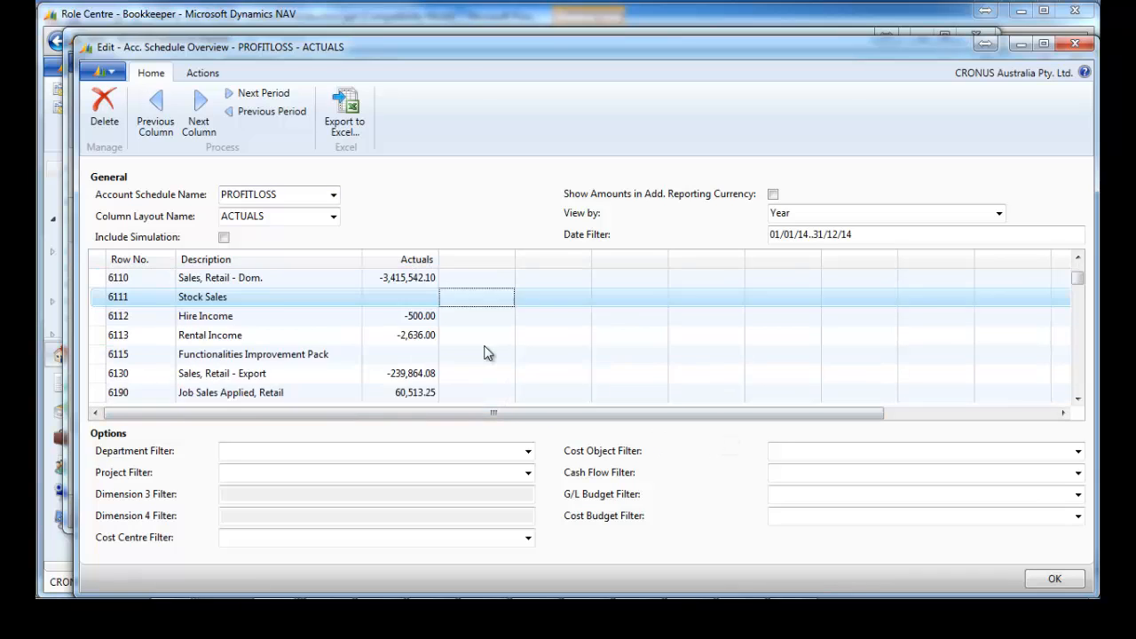
scroll(484, 349, "down", 4)
scroll(487, 352, "down", 1)
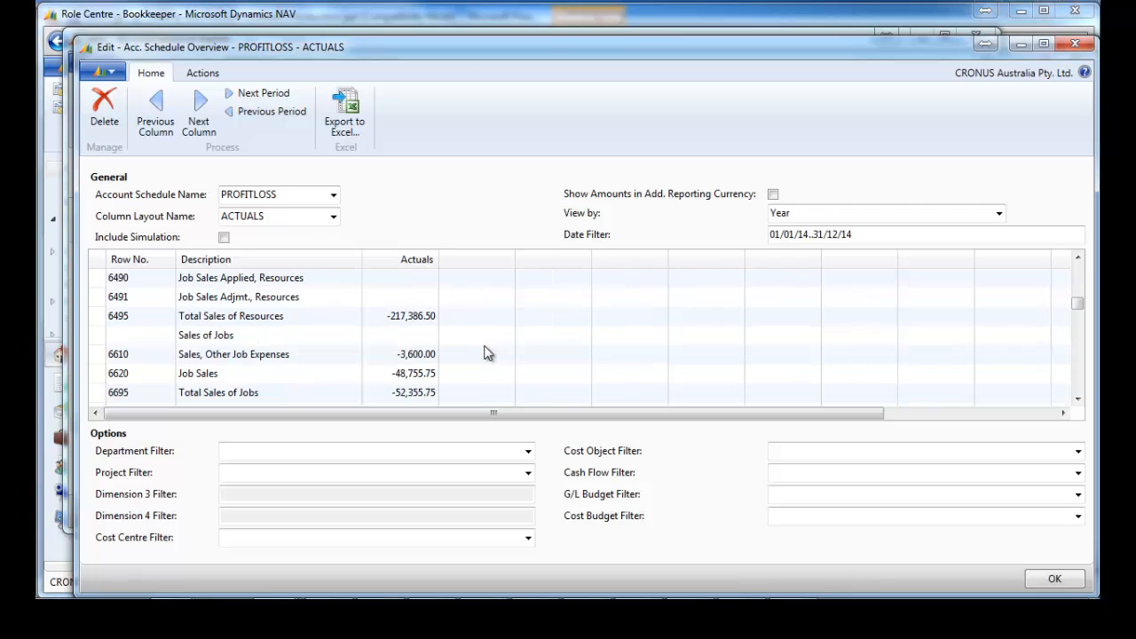
scroll(483, 351, "down", 3)
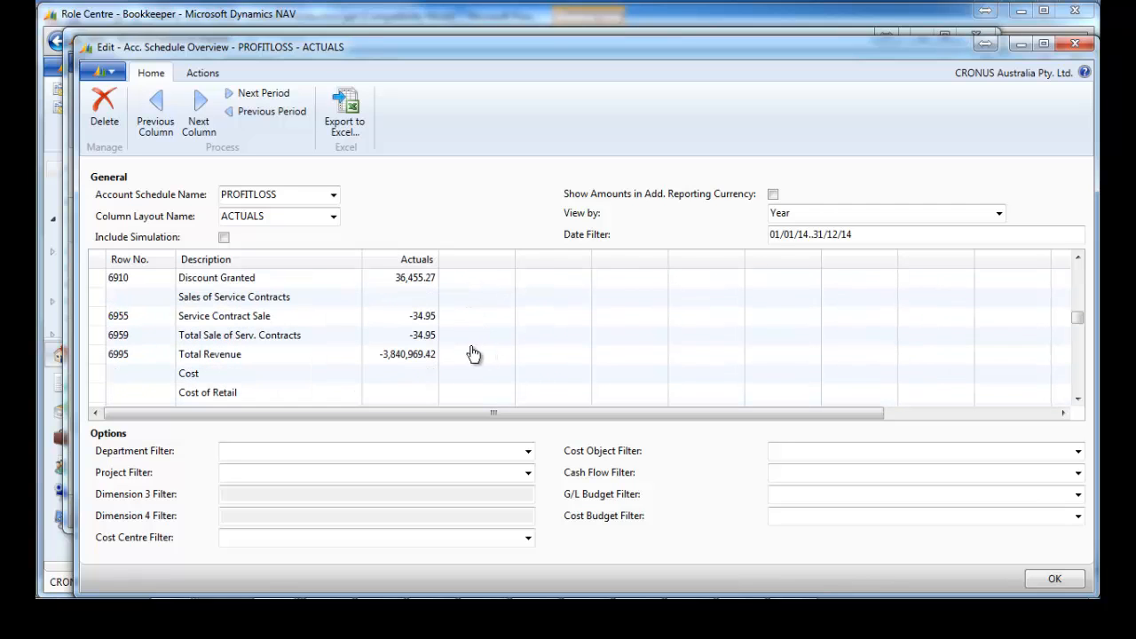
left_click(473, 354)
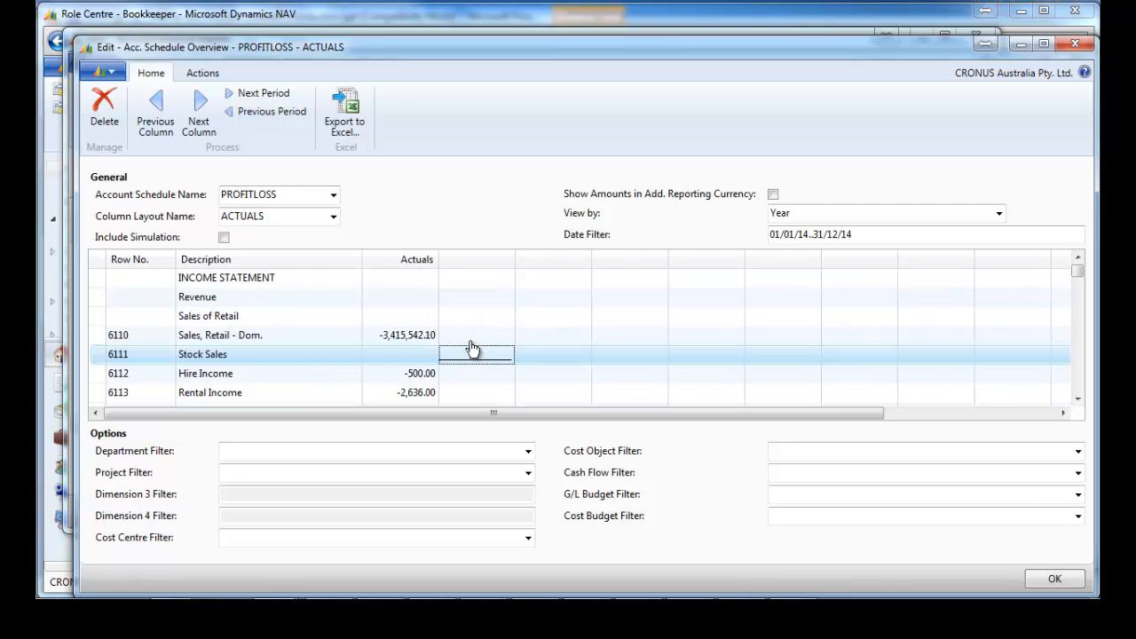
key("Escape")
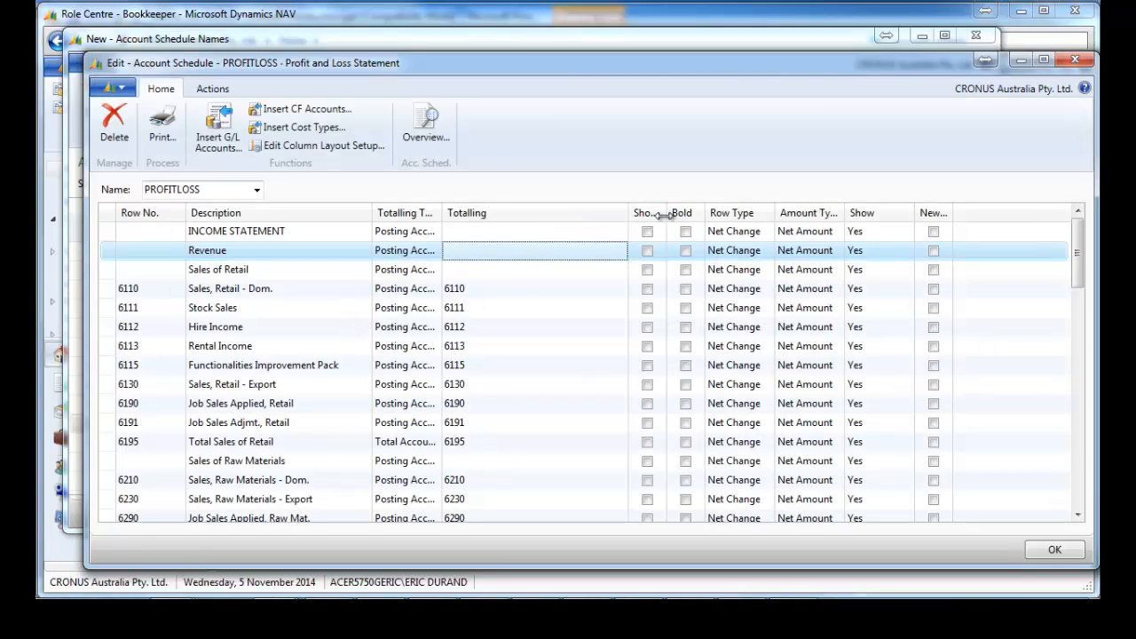
Widen the Show Opposite Sign column, review the column selection for the account schedule, and accept it.
left_click_drag(667, 216, 698, 217)
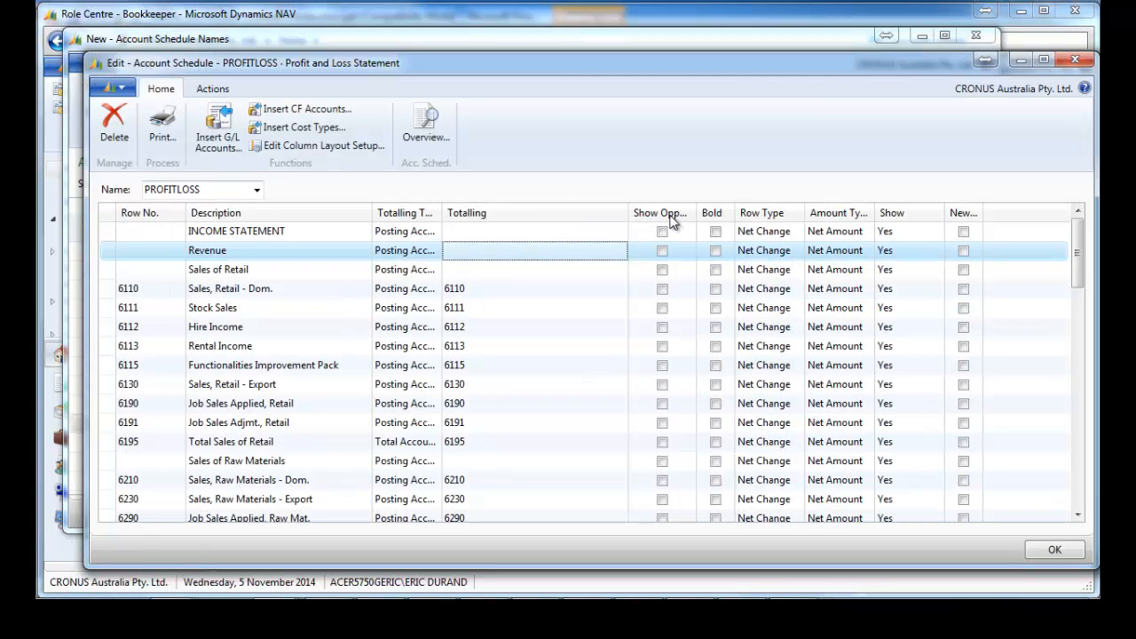
right_click(671, 220)
left_click(718, 238)
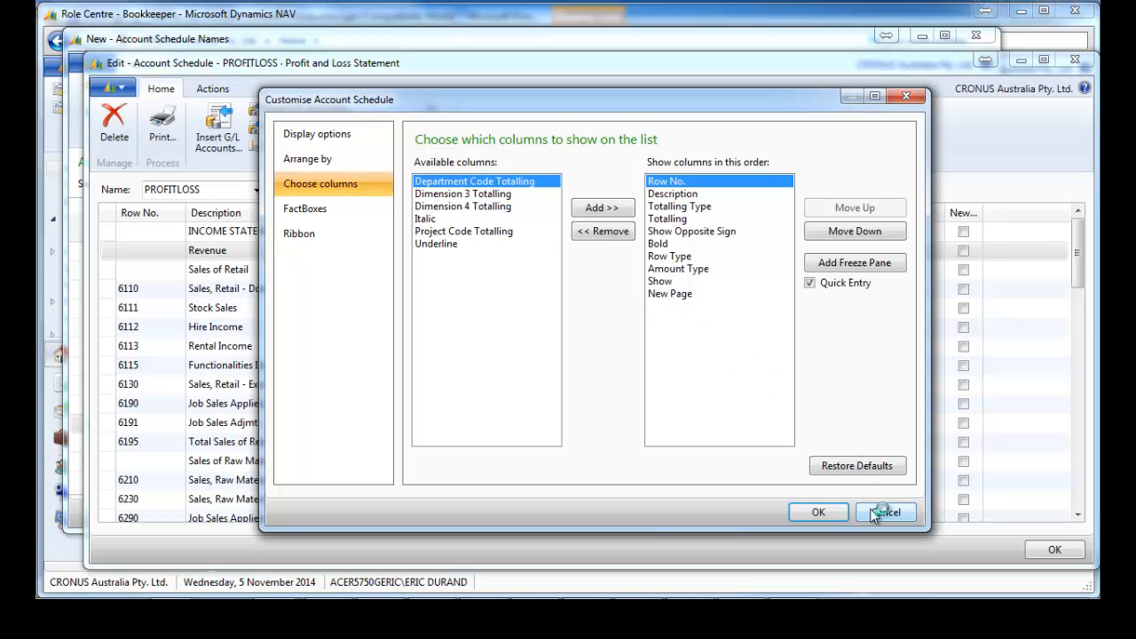
left_click(817, 513)
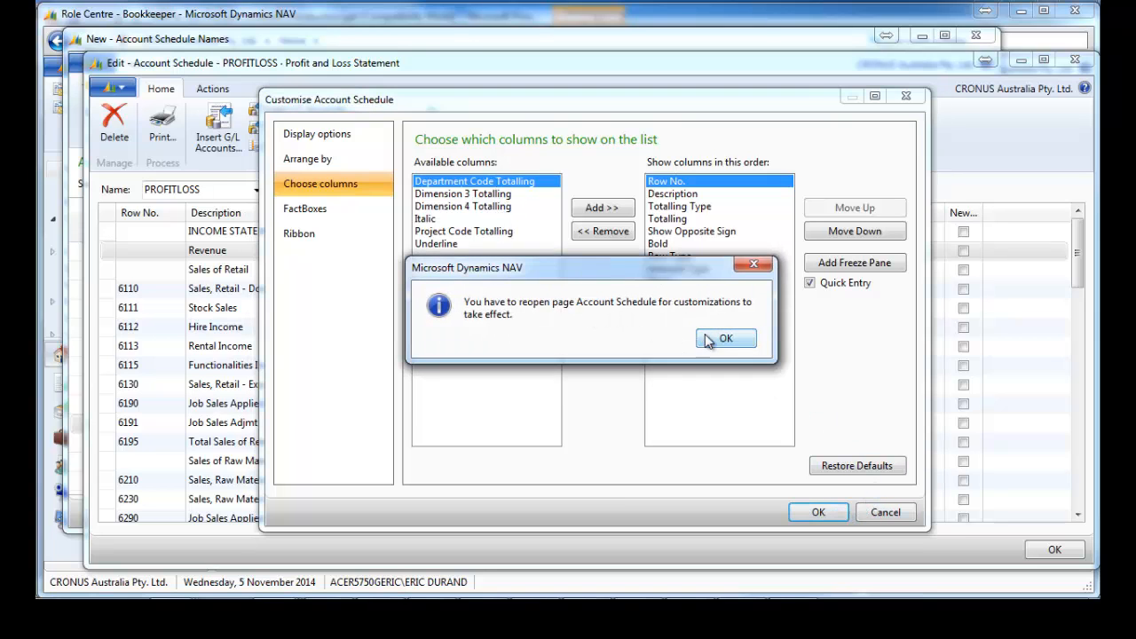
left_click(718, 337)
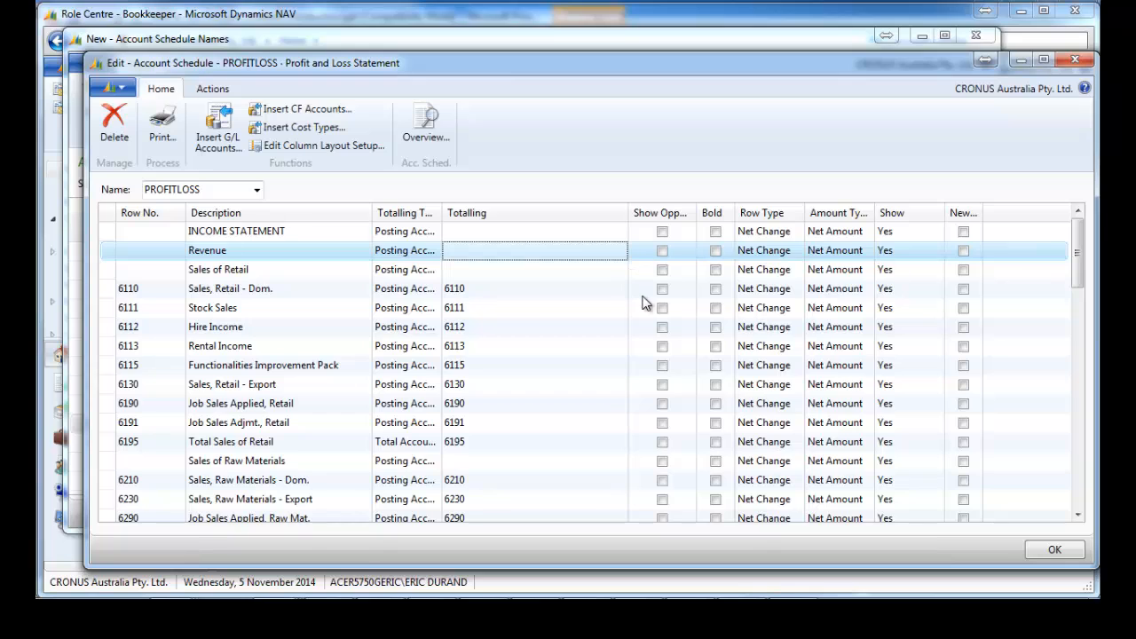
Enable Show Opposite Sign for the retail sales rows from 6110 through 6195, Total Sales of Retail.
left_click(663, 289)
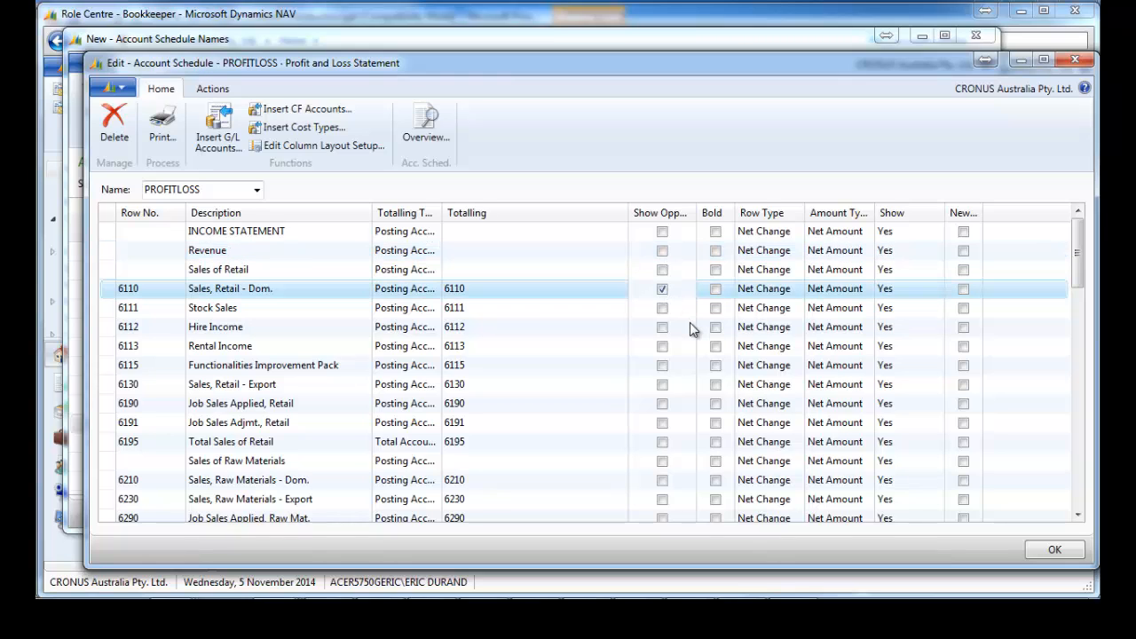
key("Down")
key("space")
key("Down")
key("space")
key("Down")
key("space")
key("Down")
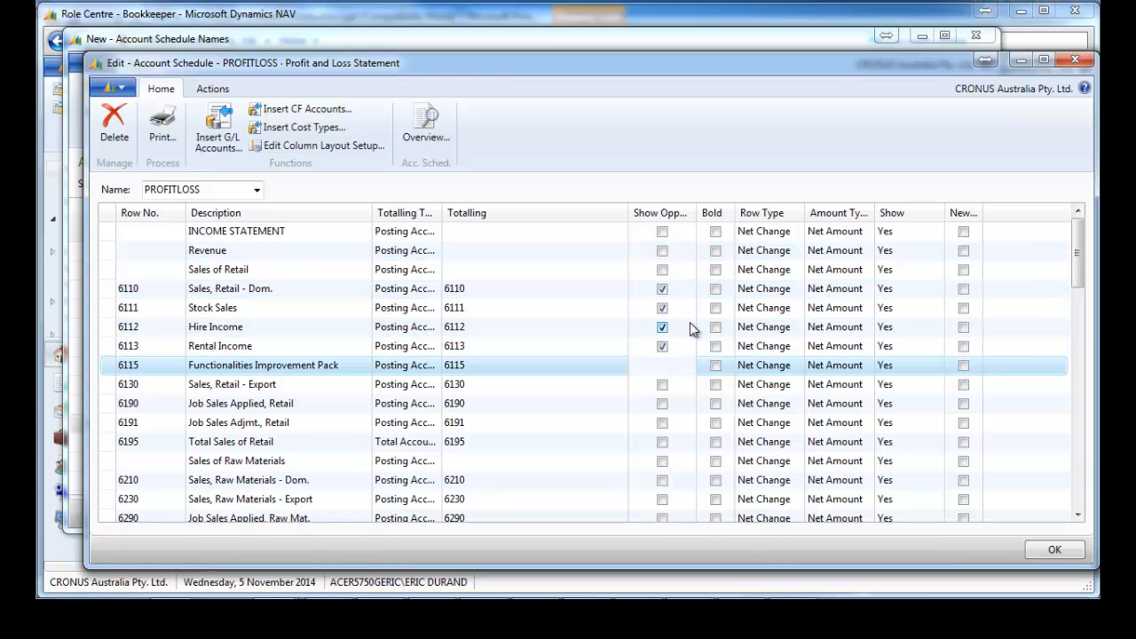
key("space")
key("Down")
key("space")
key("Down")
key("space")
key("Down")
key("space")
key("Down")
key("space")
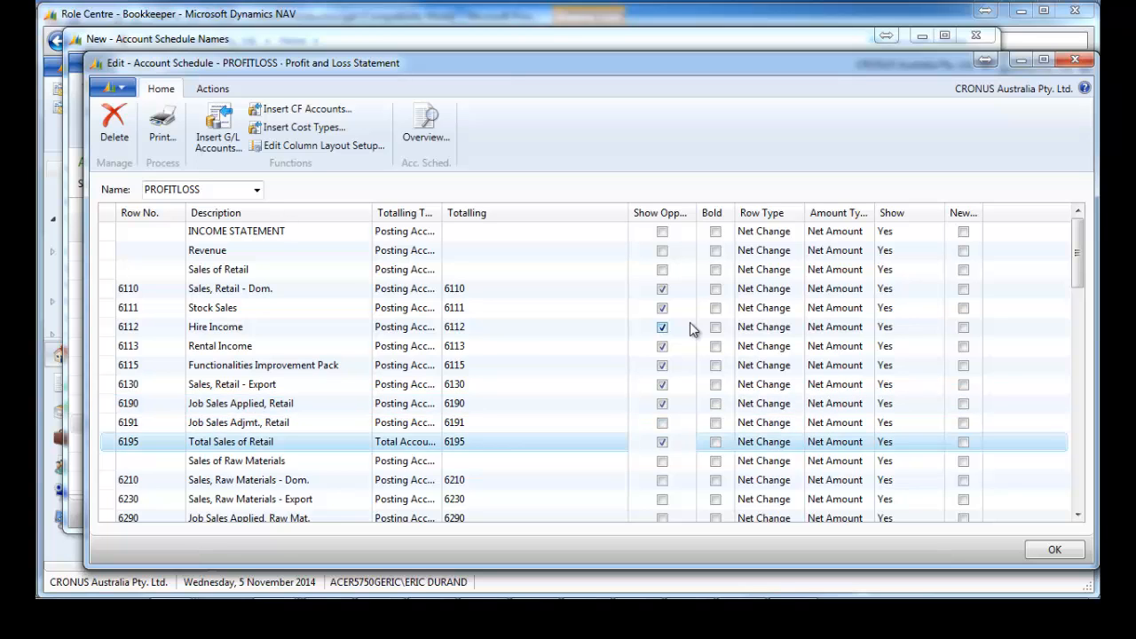
key("Up")
key("Down")
key("Down")
key("Down")
key("Up")
Enable Show Opposite Sign for the Sales of Raw Materials heading and its rows from 6210 through 6295.
key("space")
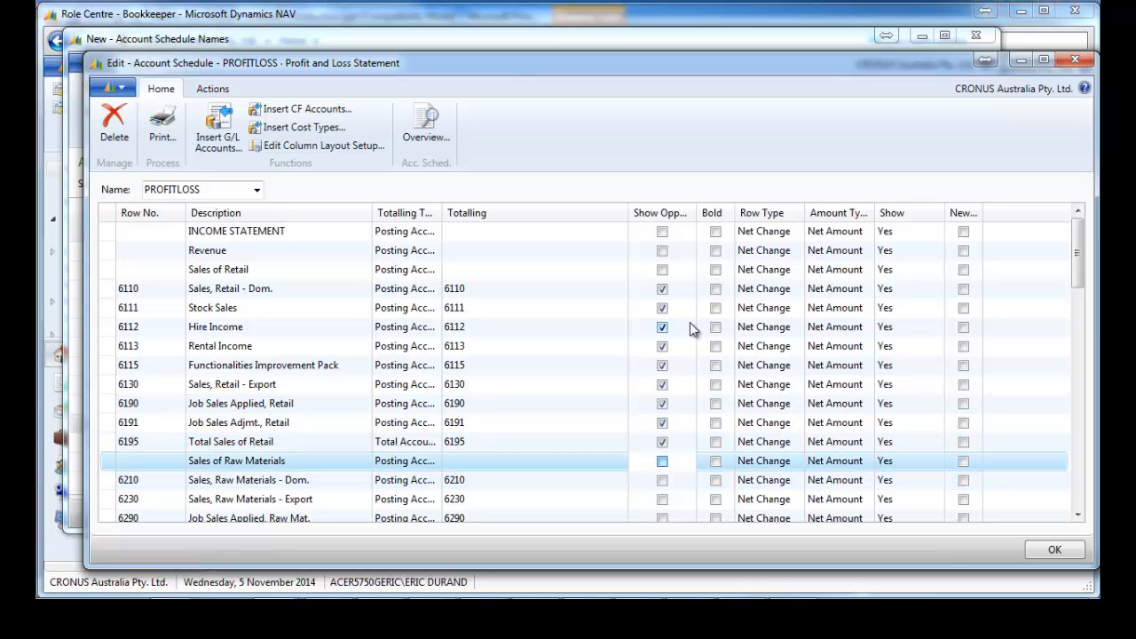
key("Down")
key("space")
key("Down")
key("space")
key("Down")
key("space")
key("Down")
key("space")
key("Down")
key("space")
key("Down")
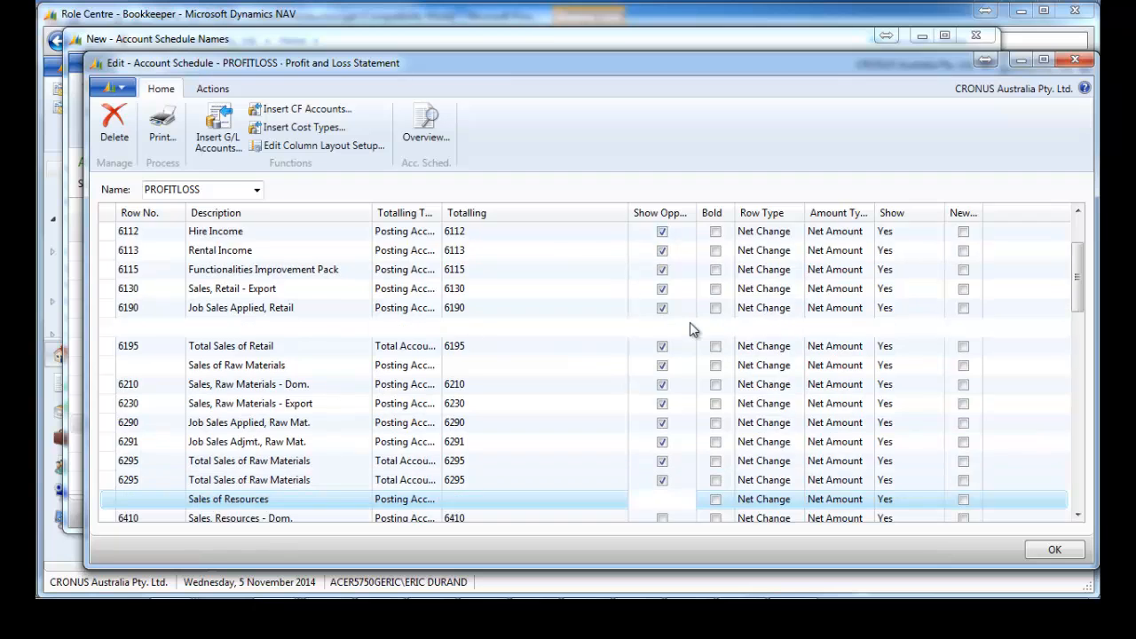
Enable Show Opposite Sign for the Sales of Resources heading and its rows from 6410 through 6491.
key("space")
key("Down")
key("space")
key("Down")
key("space")
key("Down")
key("space")
key("Down")
key("space")
key("Down")
key("Down")
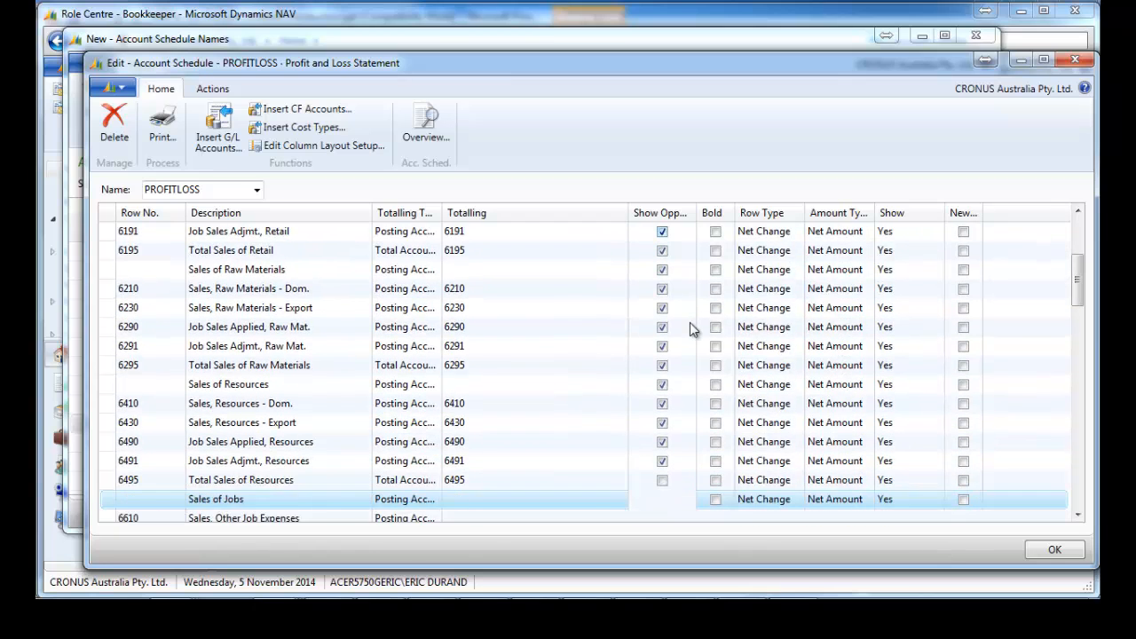
Enable Show Opposite Sign for rows 6610, 6695, 6710 and 6910 and the Sales of Service Contracts heading.
key("Down")
key("space")
key("Down")
key("Down")
key("space")
key("Down")
key("space")
key("Down")
key("Down")
key("space")
key("Down")
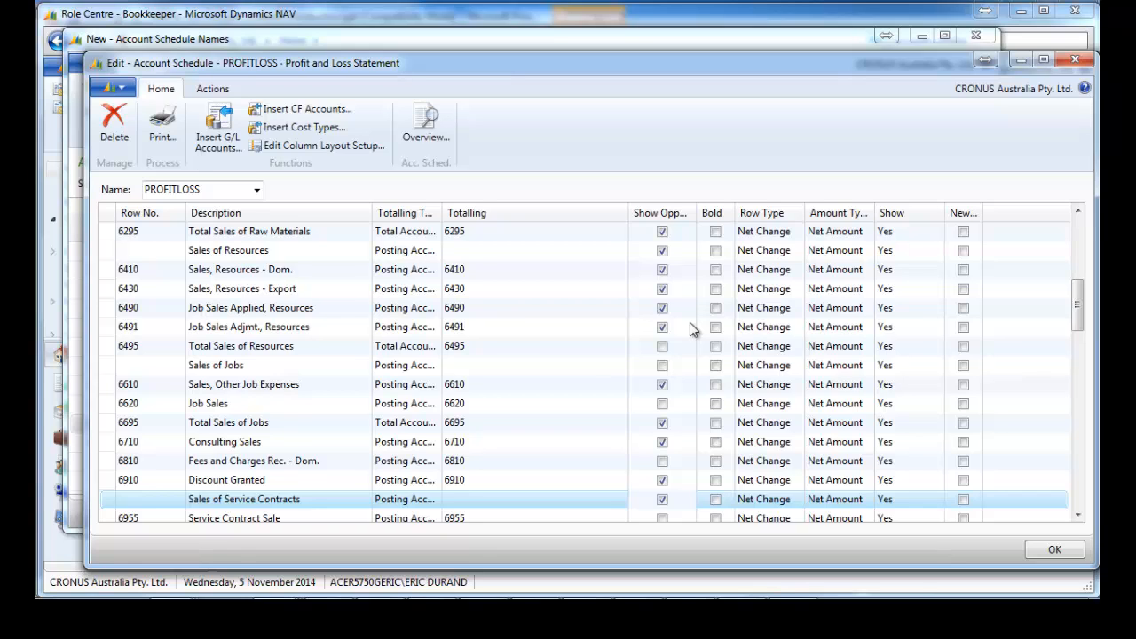
Enable Show Opposite Sign for the skipped rows 6495, Sales of Jobs, 6620 and 6810.
key("Up")
key("Up")
key("Up")
key("Up")
key("Up")
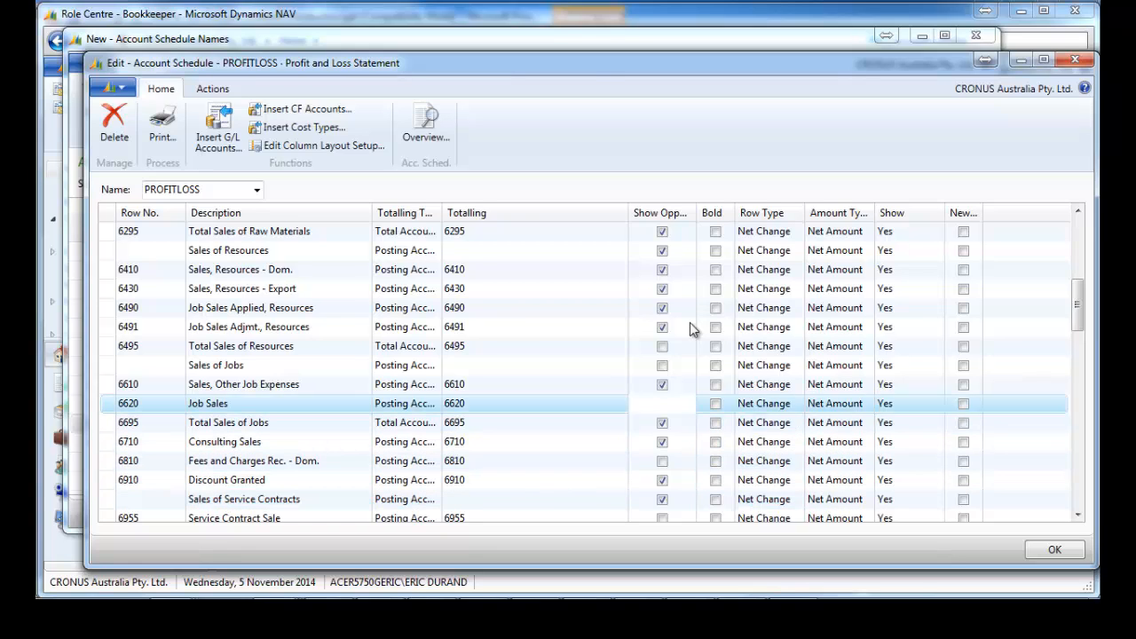
key("Up")
key("Up")
key("Up")
key("space")
key("Down")
key("space")
key("Down")
key("Down")
key("space")
key("Down")
key("Down")
key("Down")
key("space")
key("Down")
key("Down")
key("Down")
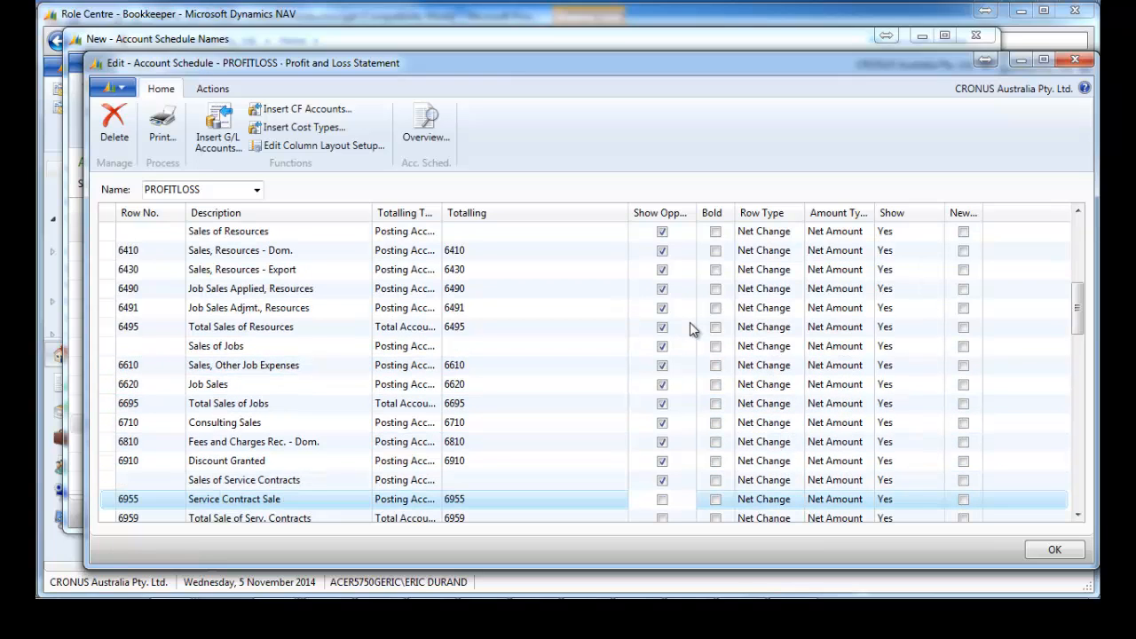
Enable Show Opposite Sign for Service Contract Sale, Total Sale of Serv. Contracts and Total Revenue.
key("space")
key("Down")
key("space")
key("Down")
key("space")
key("Down")
key("Down")
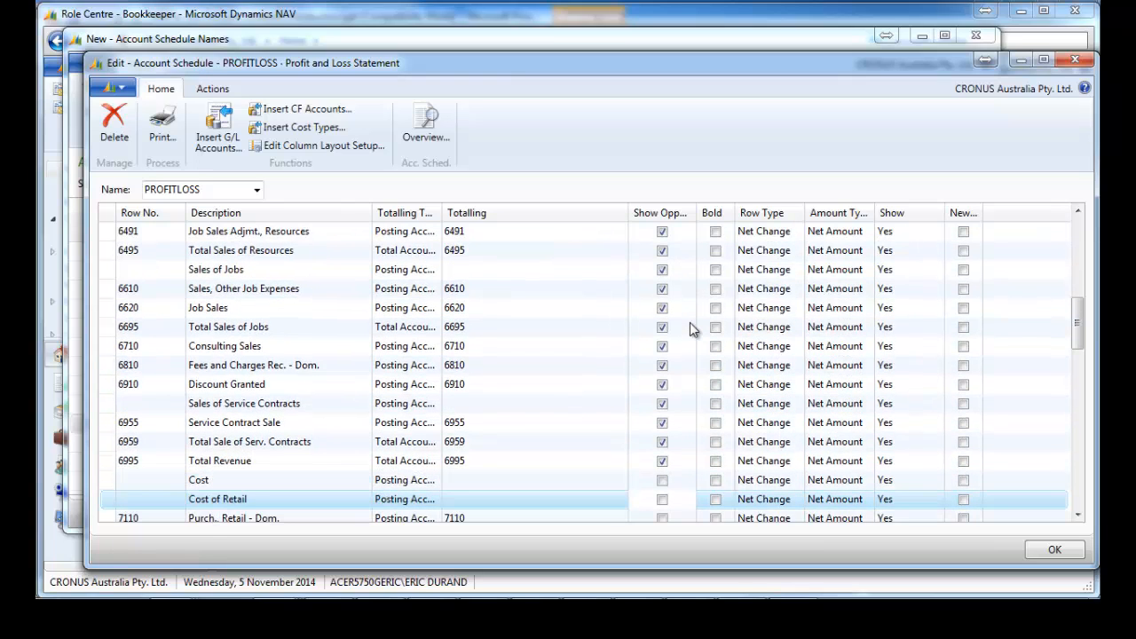
Set the Total Revenue and Sales of Jobs rows of the schedule to bold.
key("Down")
key("Up")
key("Up")
key("Up")
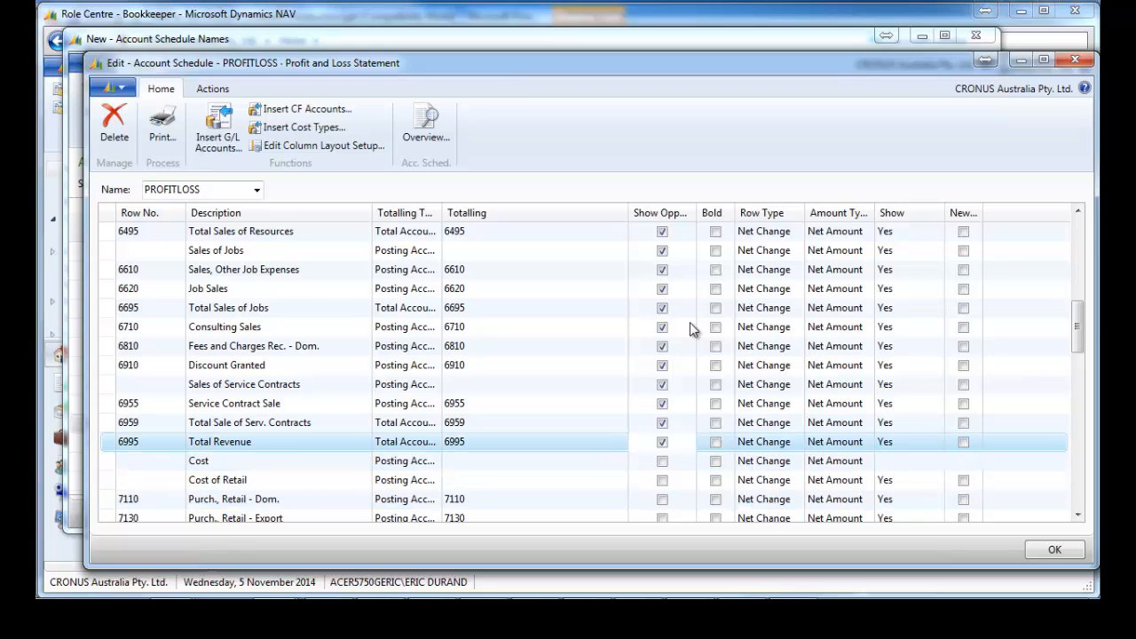
left_click(717, 442)
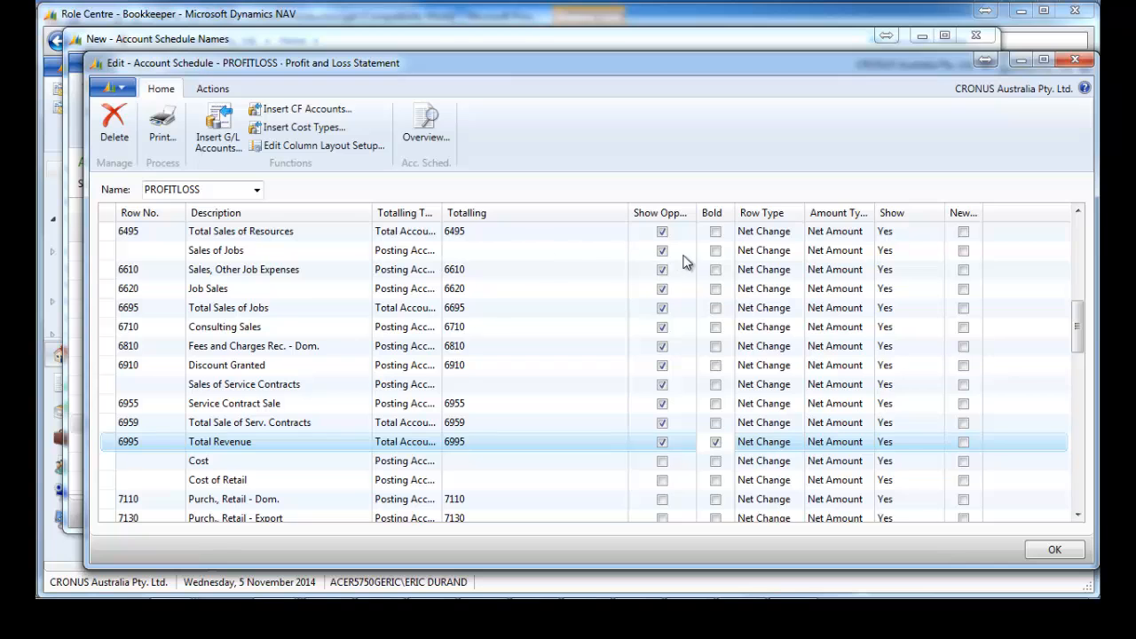
left_click(716, 251)
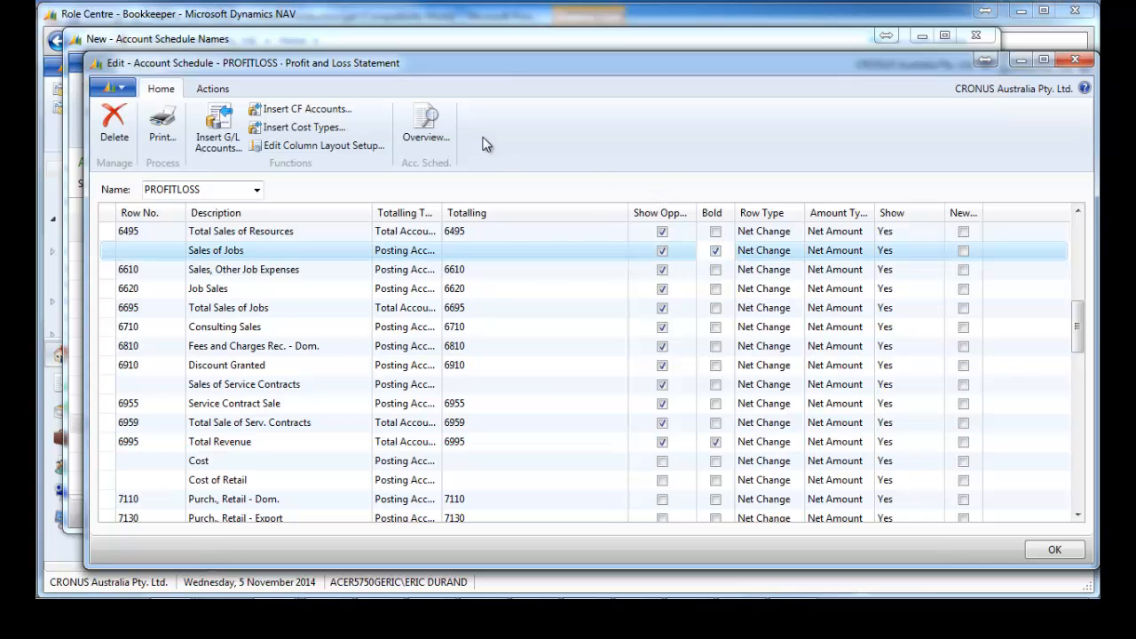
Open the schedule overview again, check the signs of the retail revenue amounts, and close it.
left_click(426, 127)
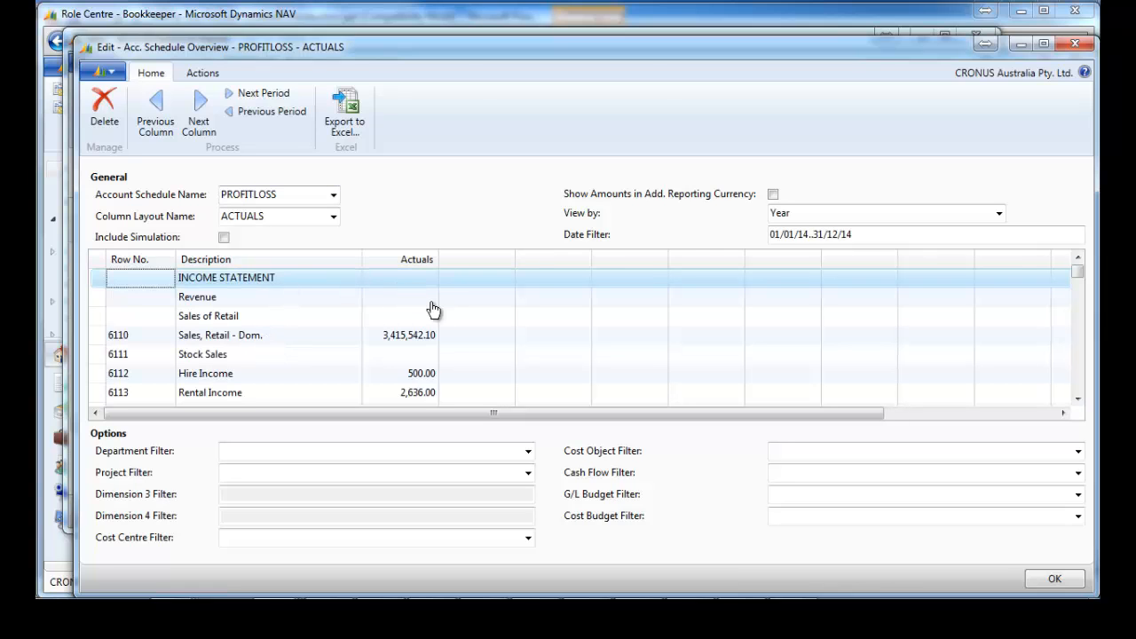
left_click(482, 360)
scroll(486, 367, "down", 2)
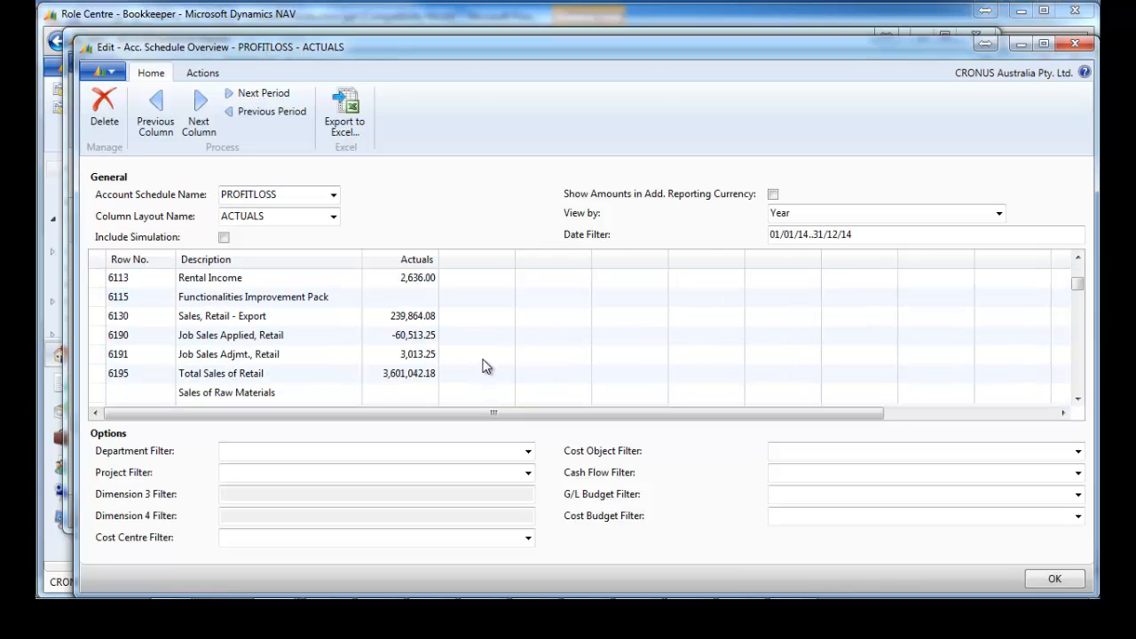
key("Escape")
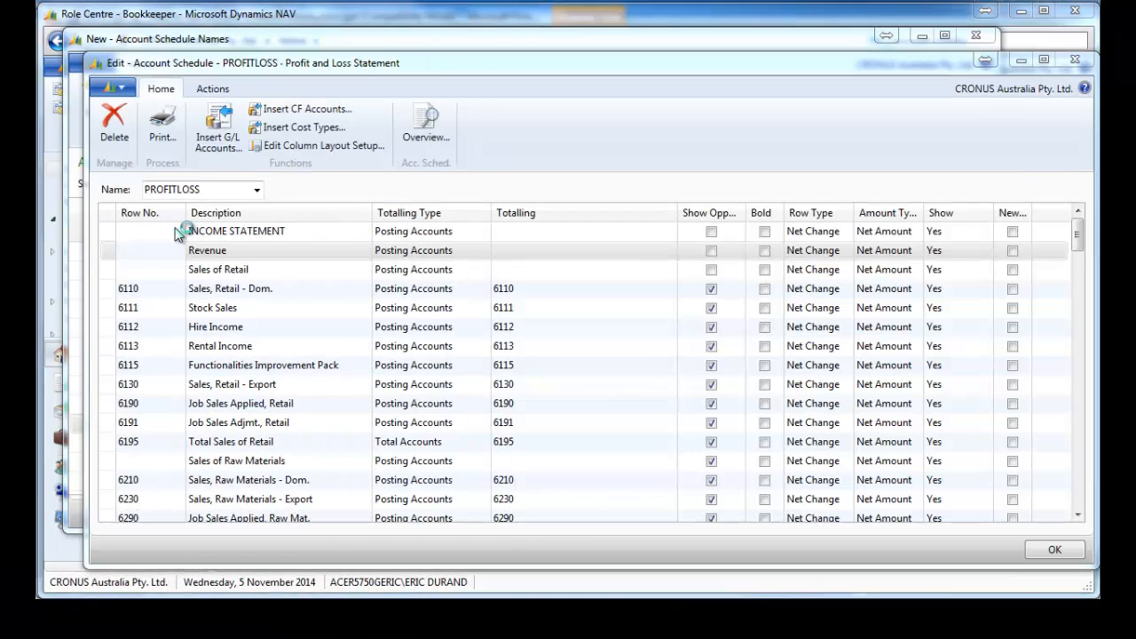
Copy the five schedule rows 7710 through 7795, from Cost of Capacities to Total Cost of Capacities.
key("Down")
key("Down")
key("Down")
key("Down")
key("Down")
key("Down")
key("Down")
key("Down")
key("Down")
key("Down")
key("Down")
key("Down")
key("Down")
key("Down")
key("Down")
key("Down")
key("Down")
key("Down")
key("Down")
key("Down")
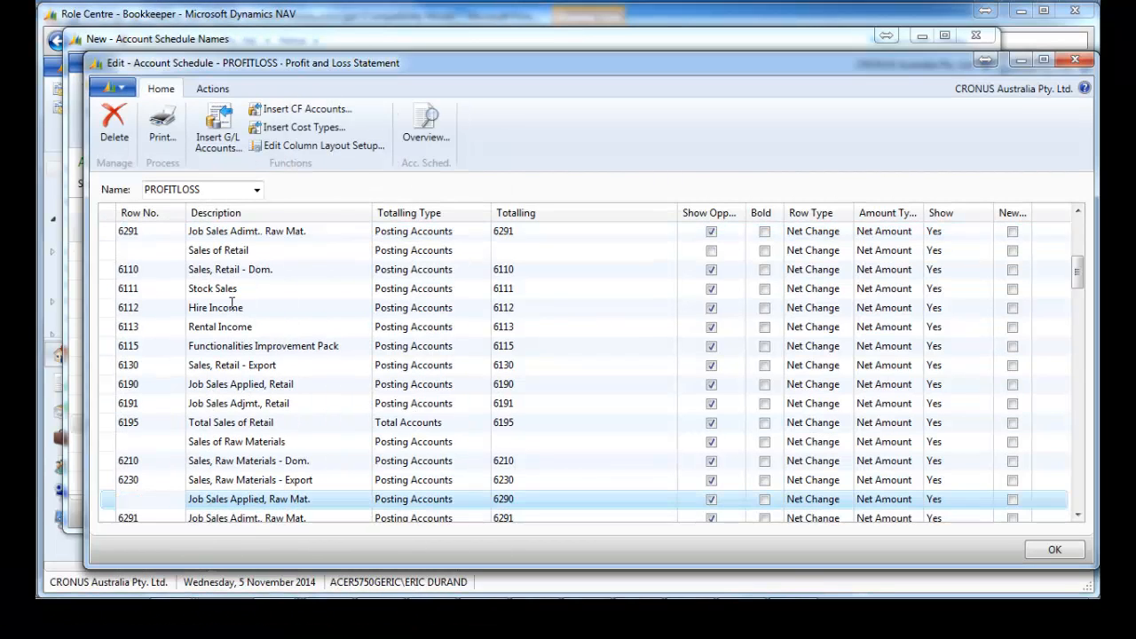
key("Down")
key("Down")
key("Down")
key("Down")
key("Down")
key("Down")
key("Down")
key("Down")
key("Down")
key("Down")
key("Down")
key("Down")
key("Down")
key("Down")
key("Down")
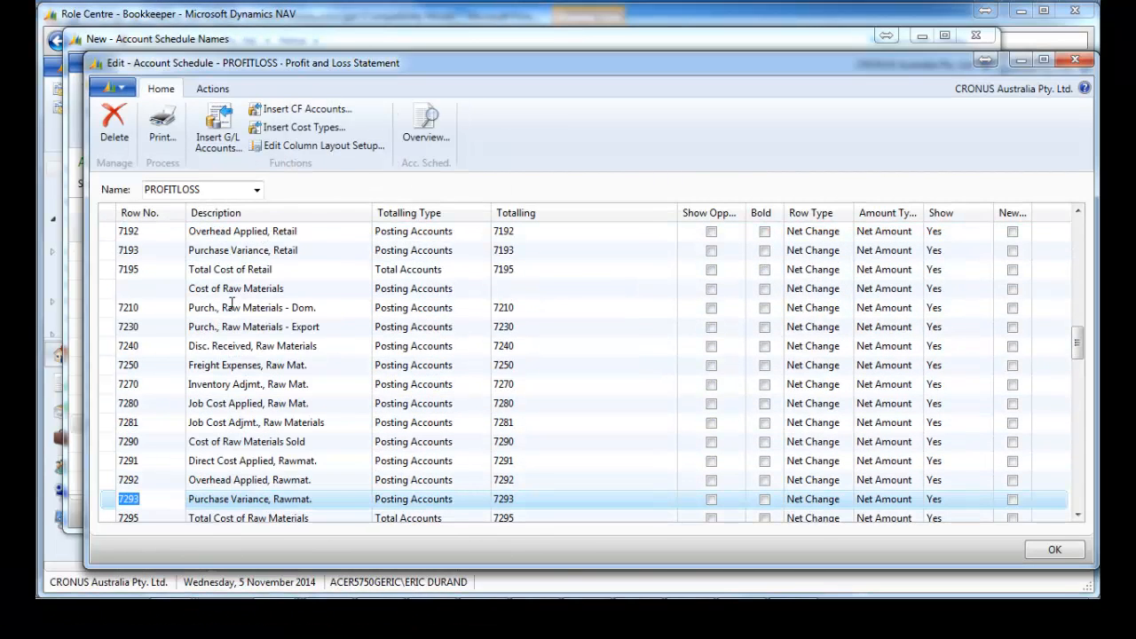
key("Down")
key("Down")
key("Down")
key("Down")
key("Down")
key("Down")
key("Down")
key("Down")
key("Down")
key("Down")
key("Down")
key("Down")
key("Down")
key("Down")
key("Down")
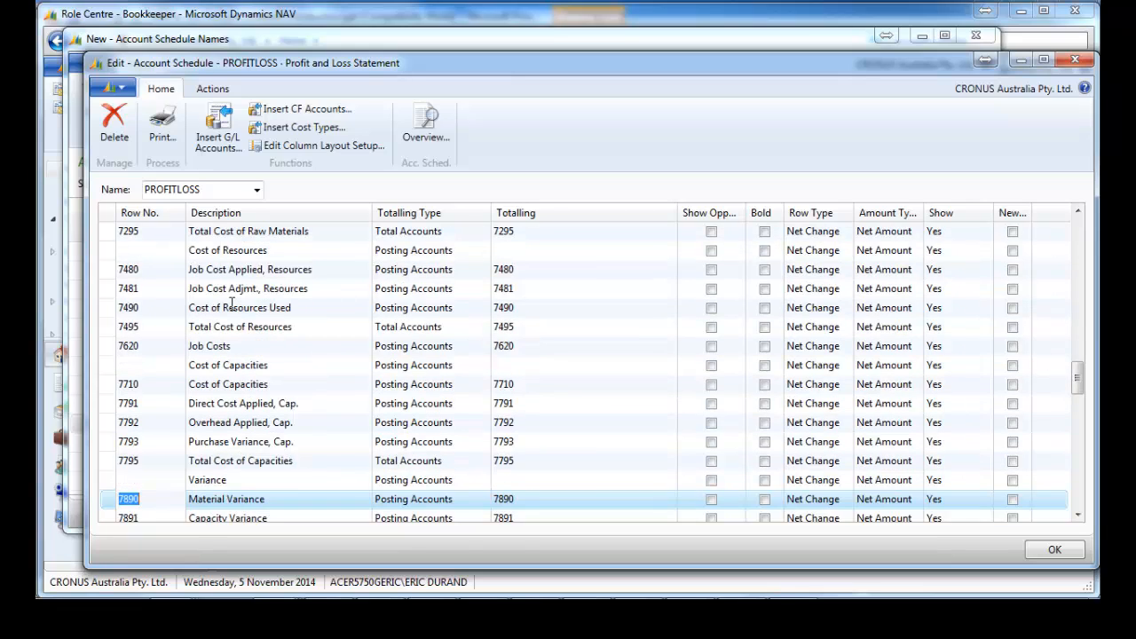
left_click_drag(119, 499, 109, 382)
left_click_drag(119, 384, 127, 468)
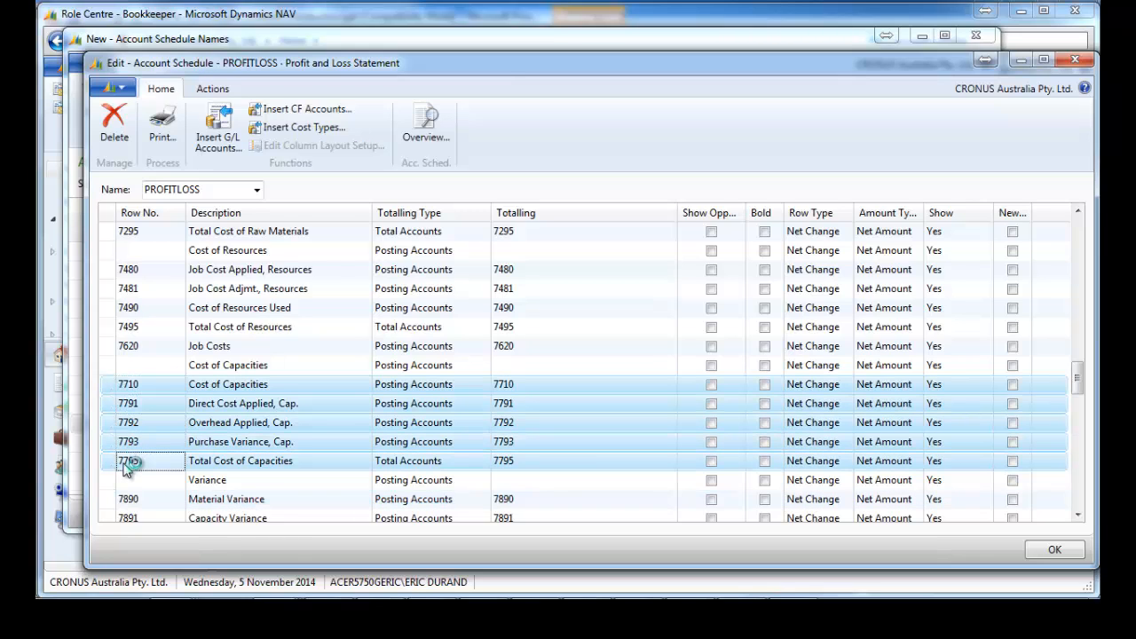
right_click(143, 403)
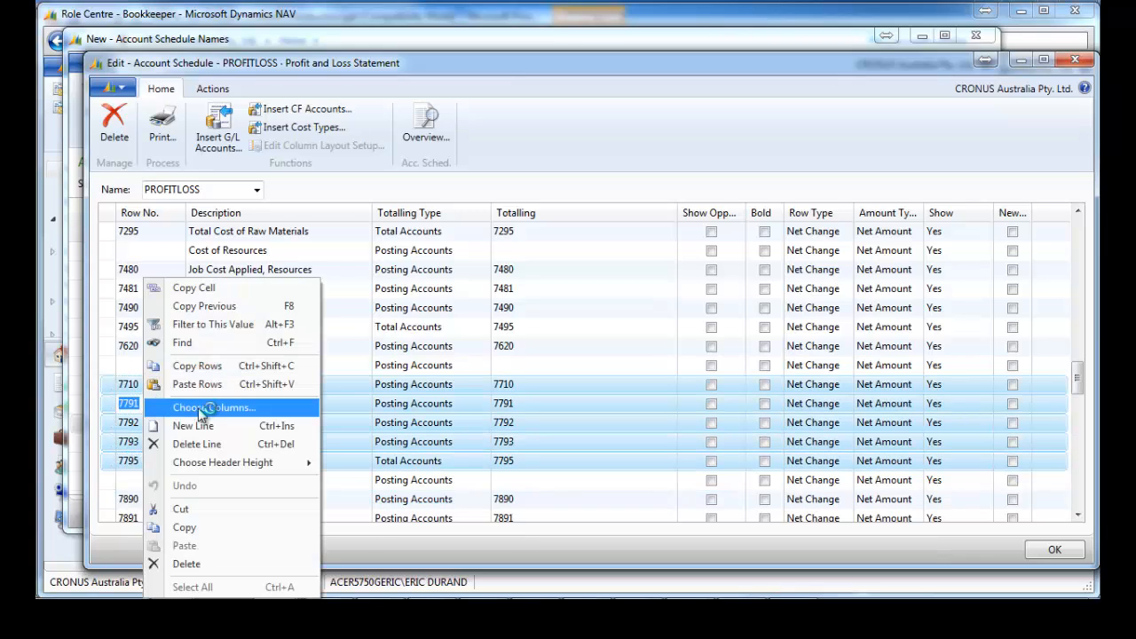
left_click(222, 366)
Paste the copied capacity cost rows at the end of the schedule, below NET INCOME.
scroll(223, 453, "down", 2)
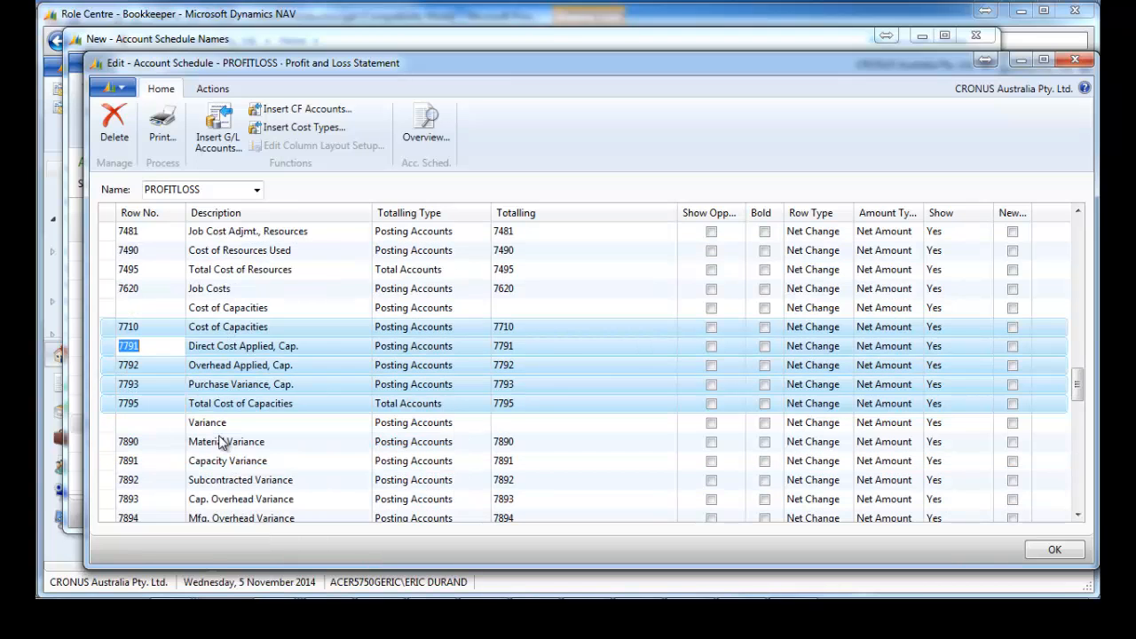
left_click(269, 497)
key("ctrl+End")
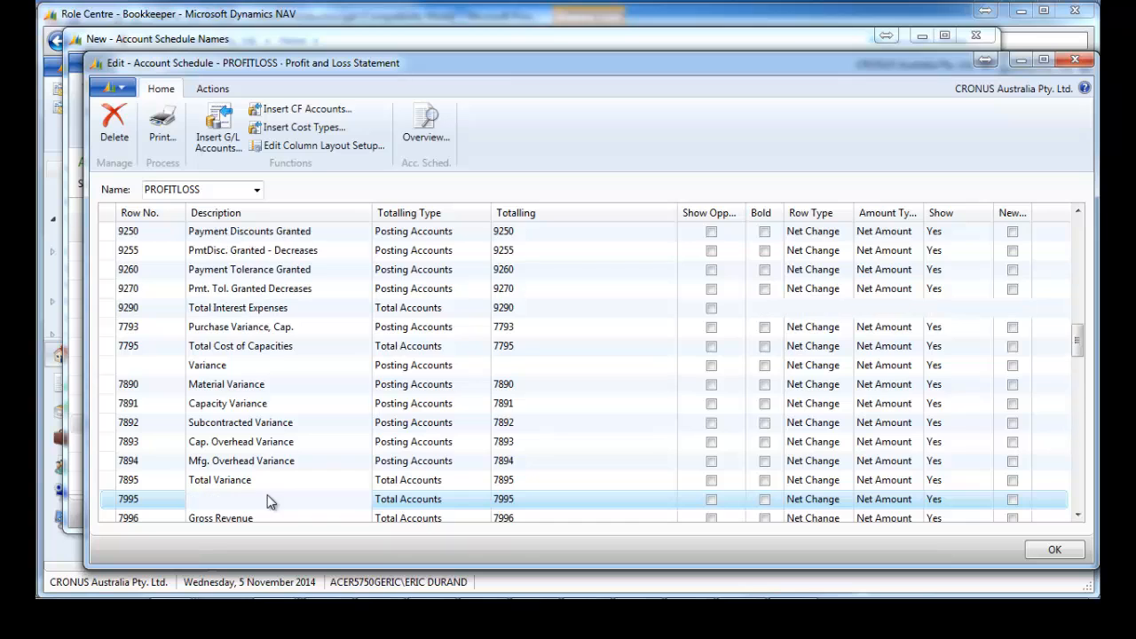
key("Down")
key("Down")
key("Down")
key("Left")
key("Left")
key("Left")
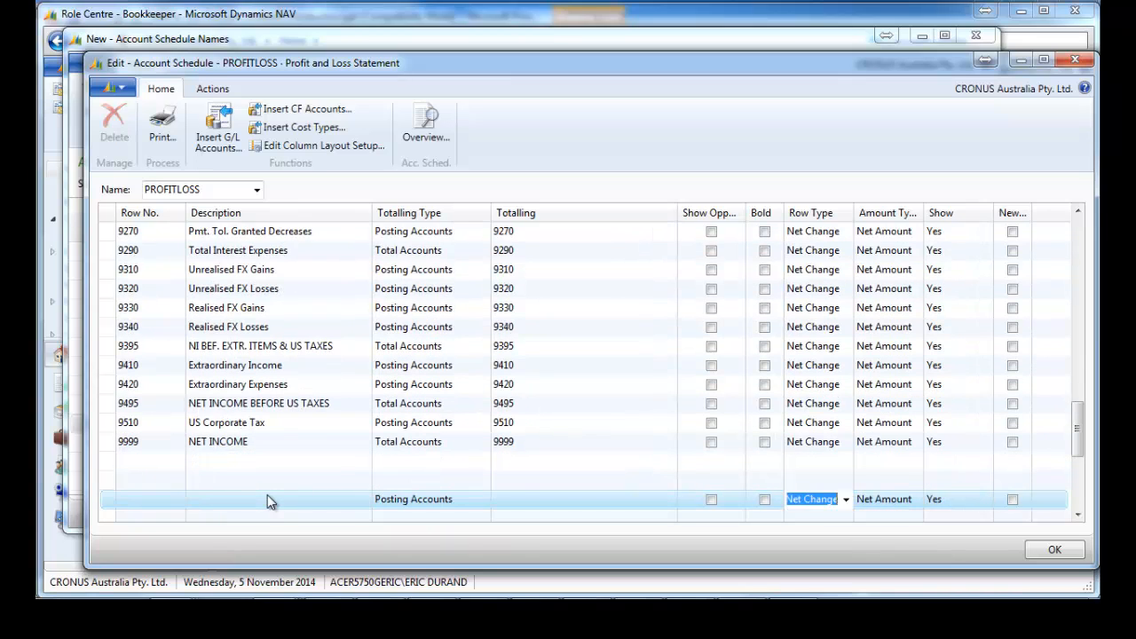
right_click(111, 482)
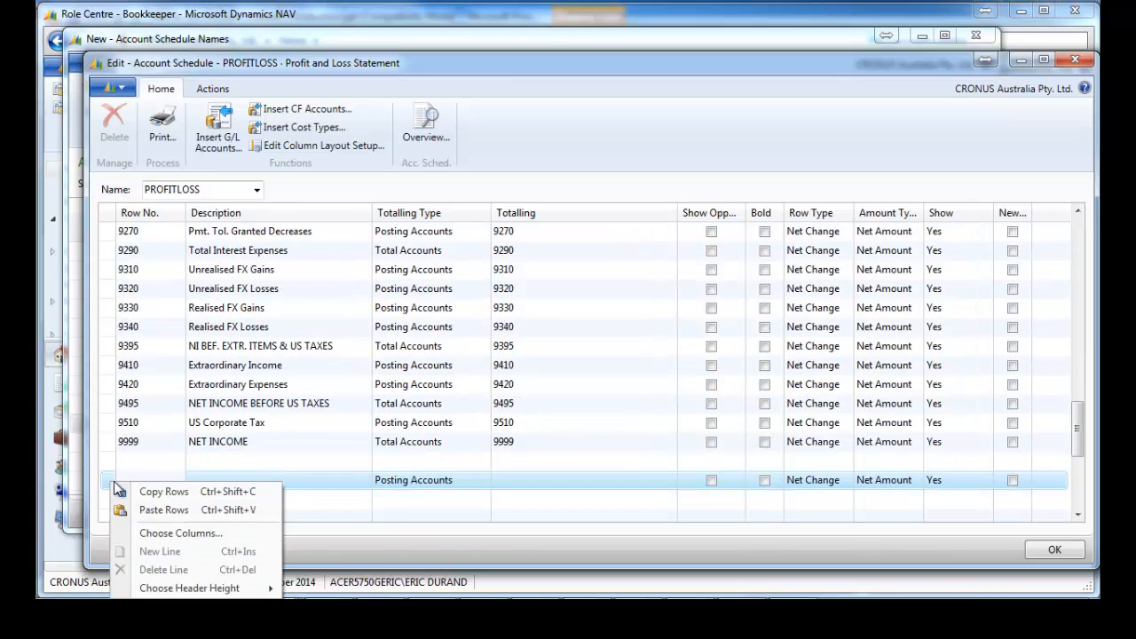
left_click(184, 507)
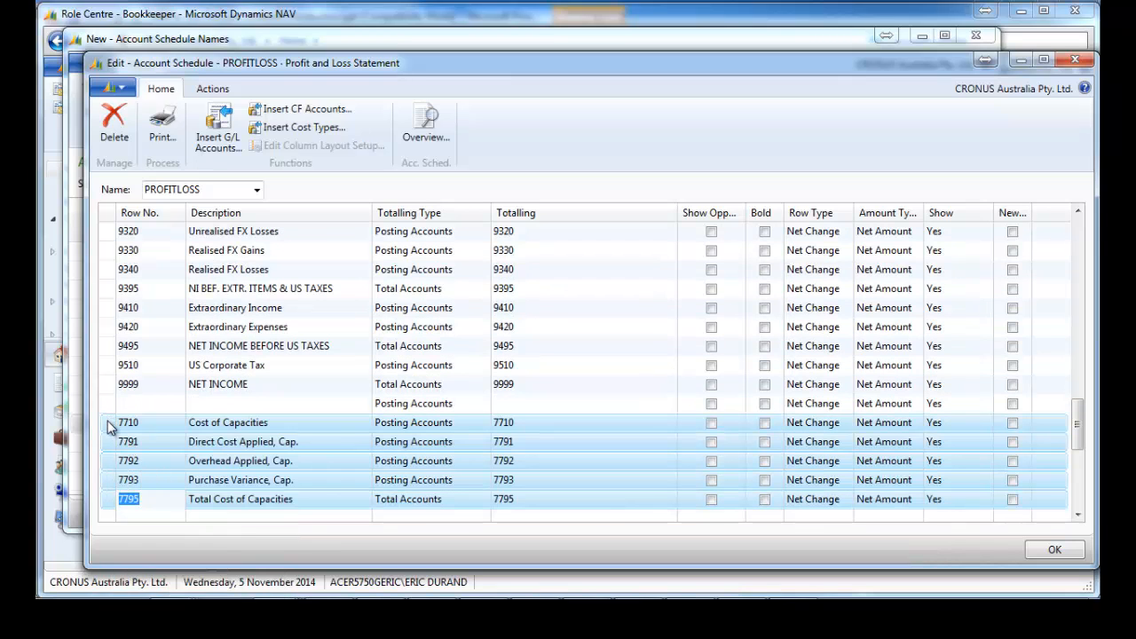
Delete the five pasted rows 7710 to 7795 at the end of the schedule.
left_click_drag(108, 421, 113, 497)
right_click(142, 458)
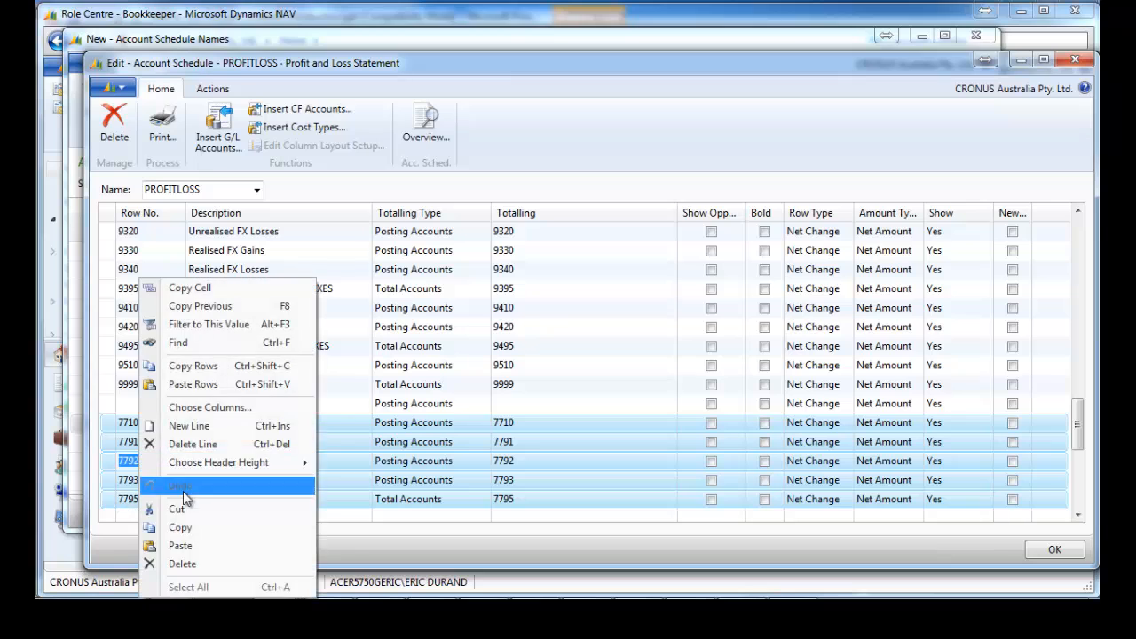
left_click(189, 444)
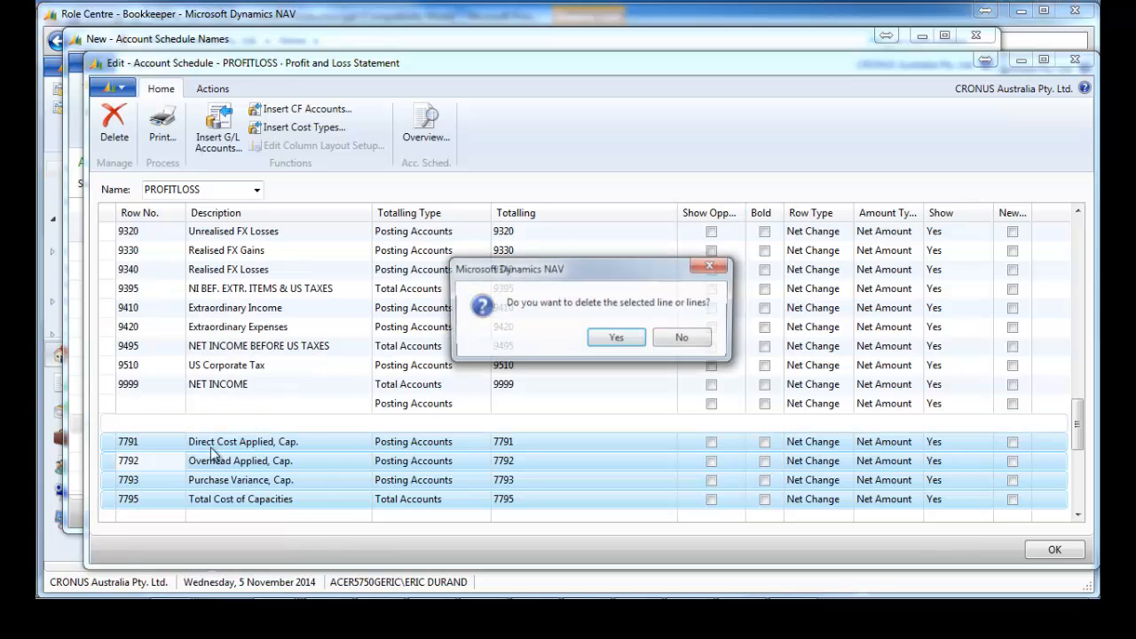
left_click(610, 338)
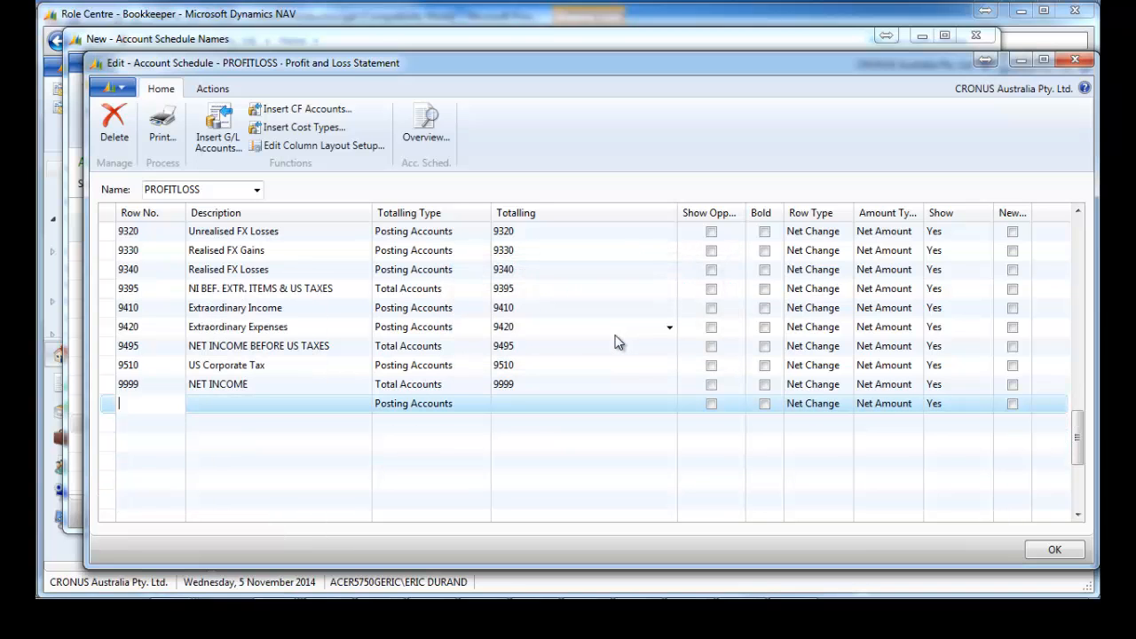
Set the Total Sales of Retail row's totalling type to Formula with the totalling range 6110..6195.
key("ctrl+Home")
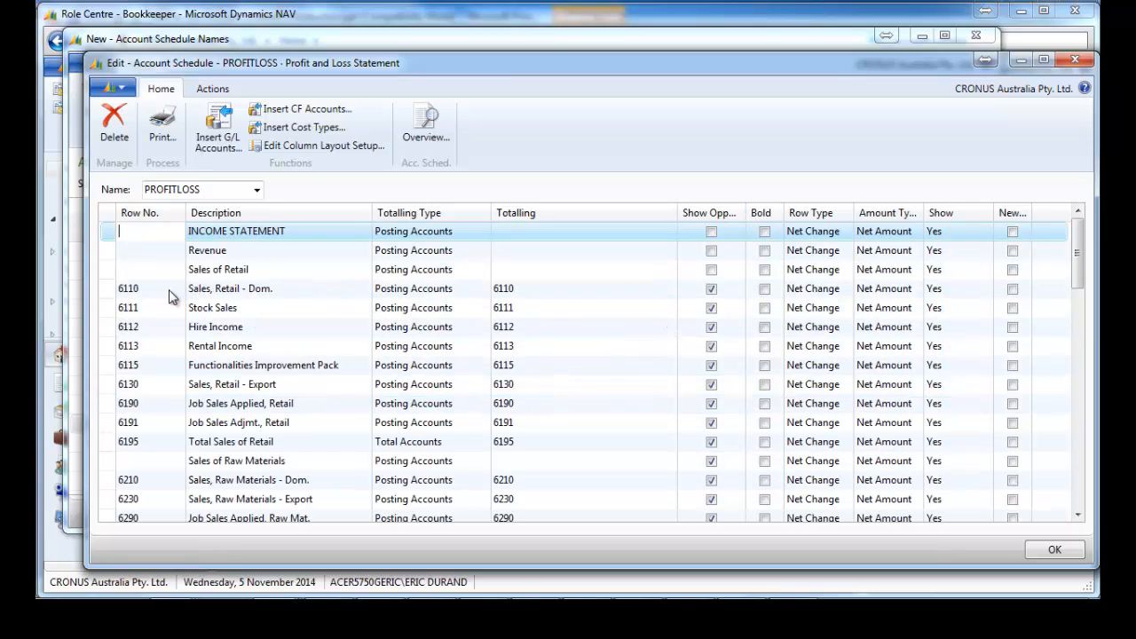
left_click(149, 287)
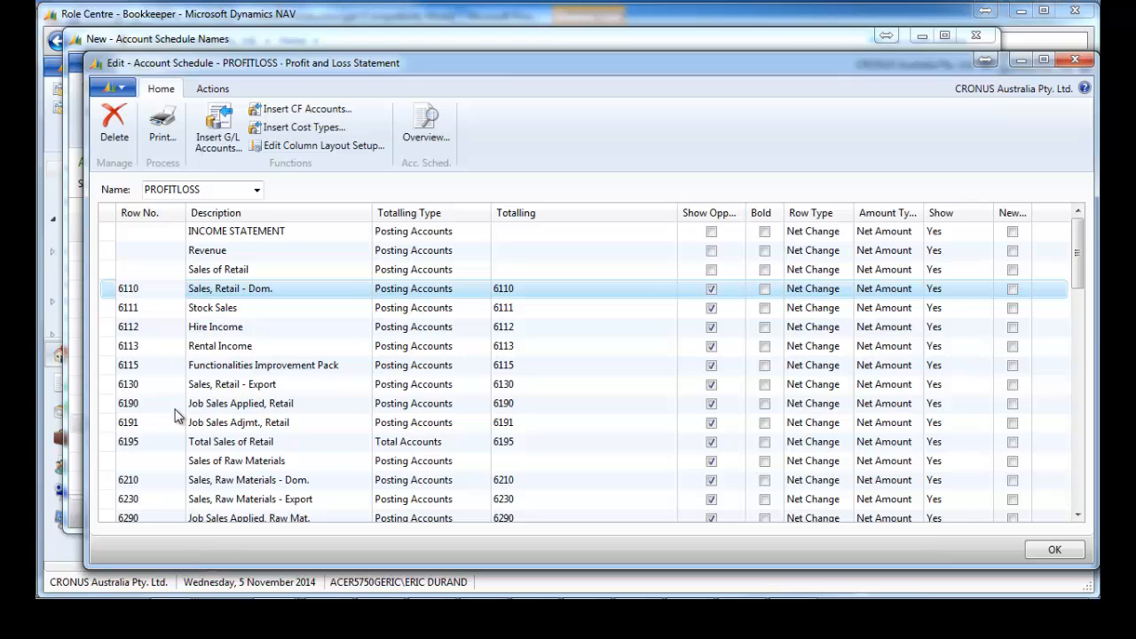
left_click(461, 443)
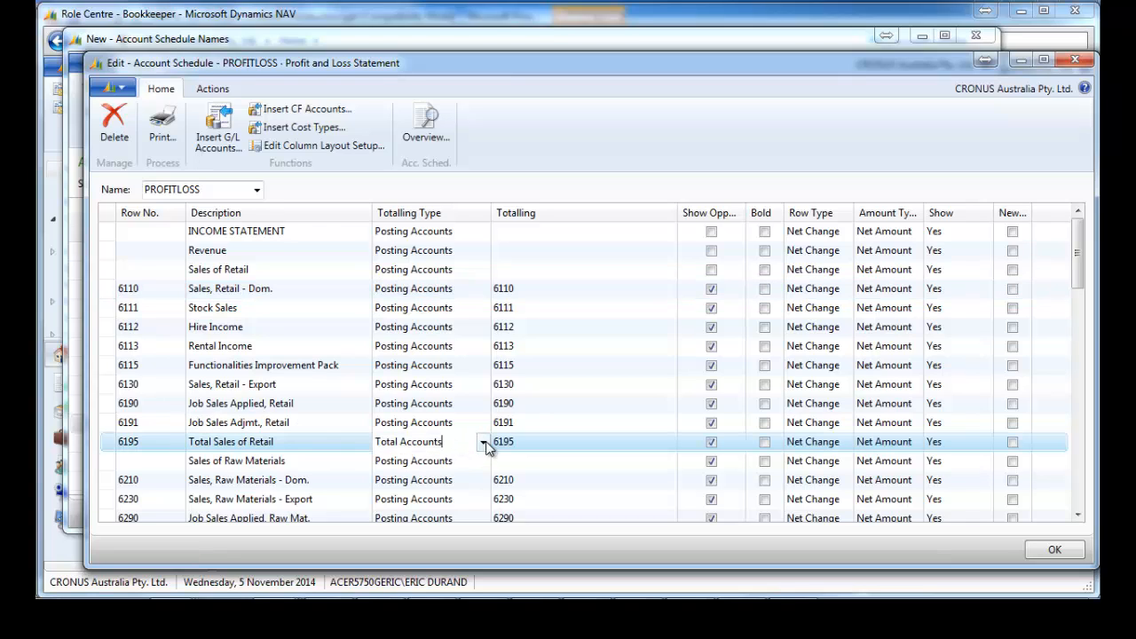
left_click(483, 443)
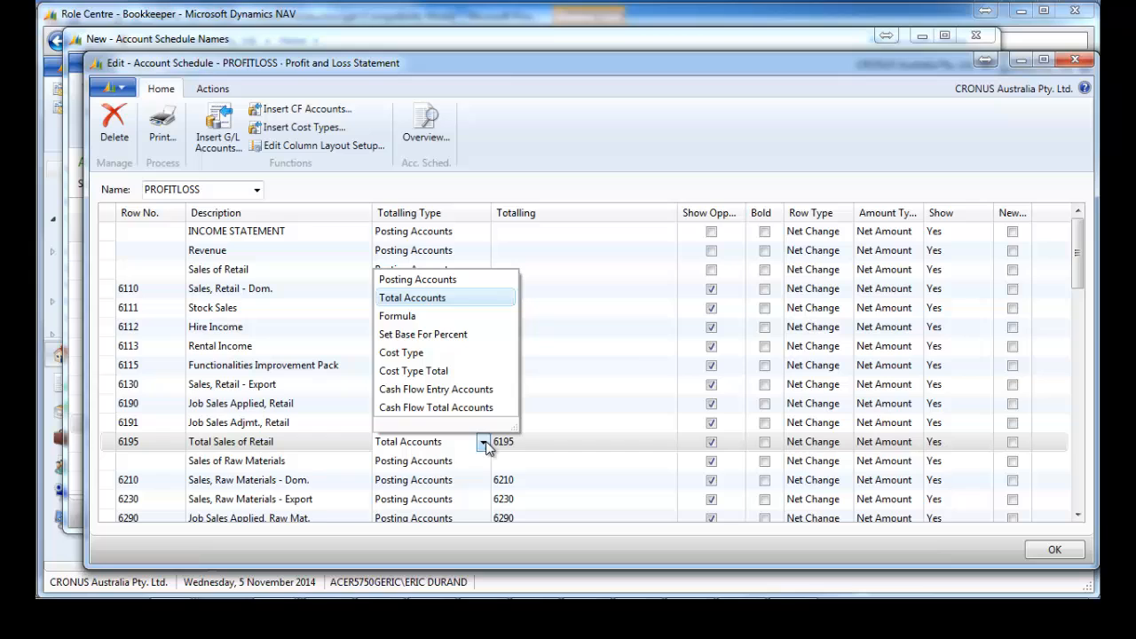
left_click(406, 318)
left_click(537, 441)
left_click_drag(537, 441, 494, 444)
key("Delete")
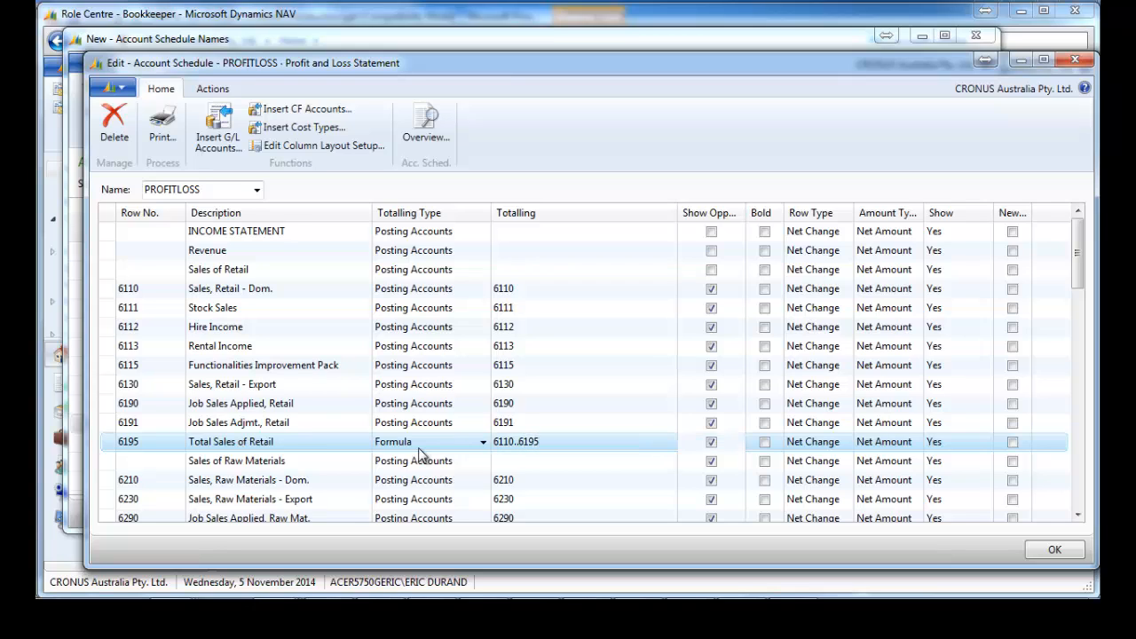
key("Up")
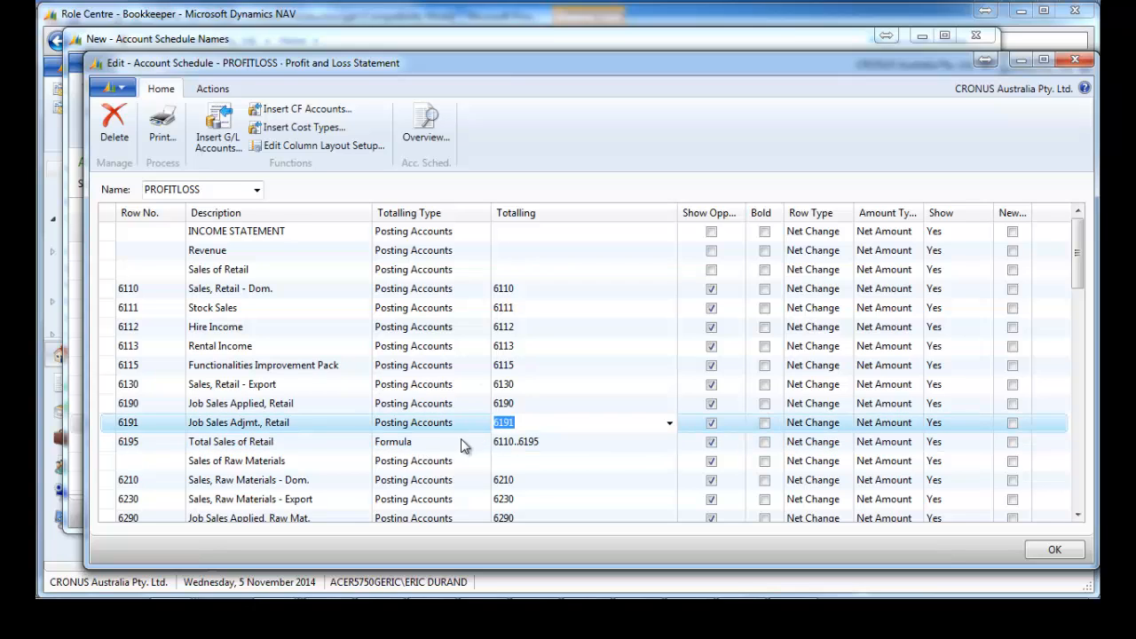
Renumber the rows Sales, Retail - Dom., Stock Sales, Hire Income and Rental Income as 1010, 1020, 1030 and 1040.
left_click(146, 289, "ctrl")
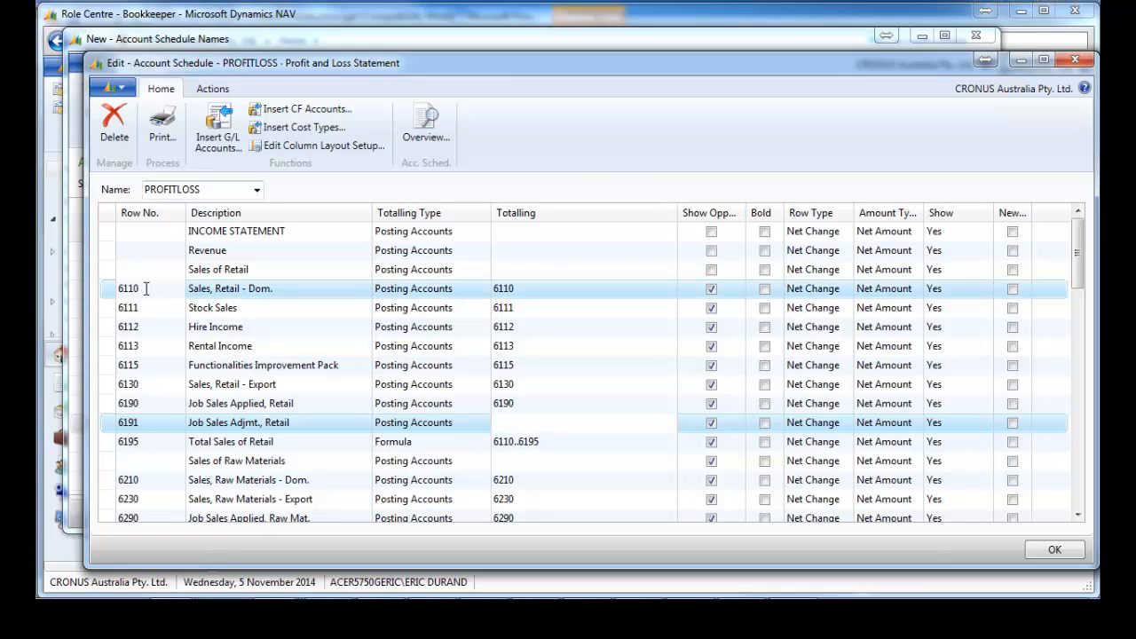
left_click(147, 288)
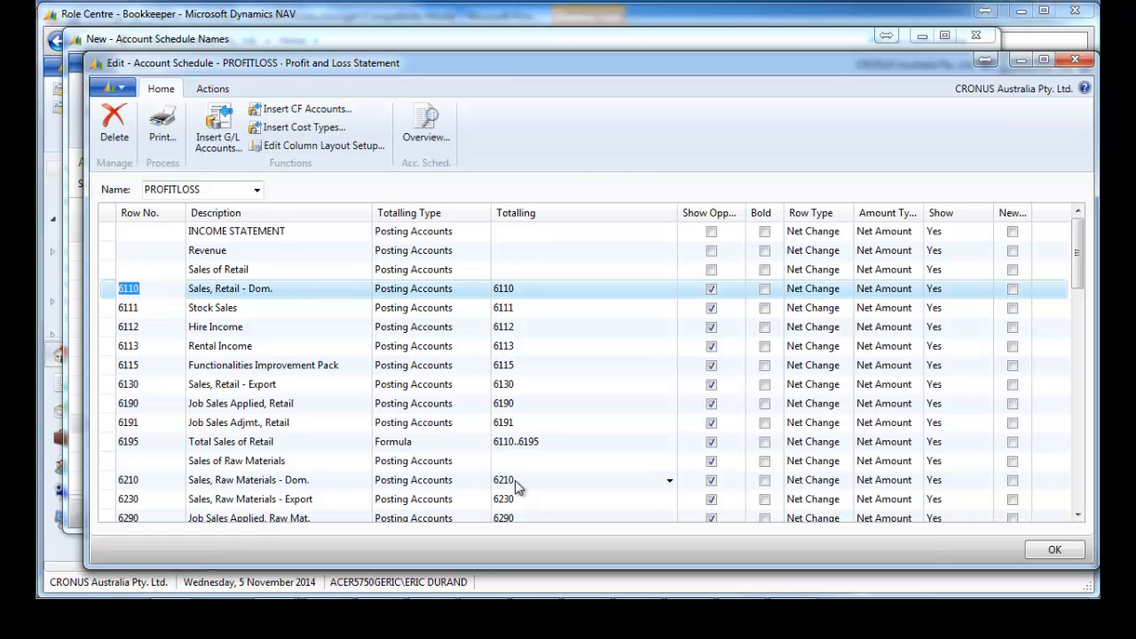
type("1")
key("Down")
type("102")
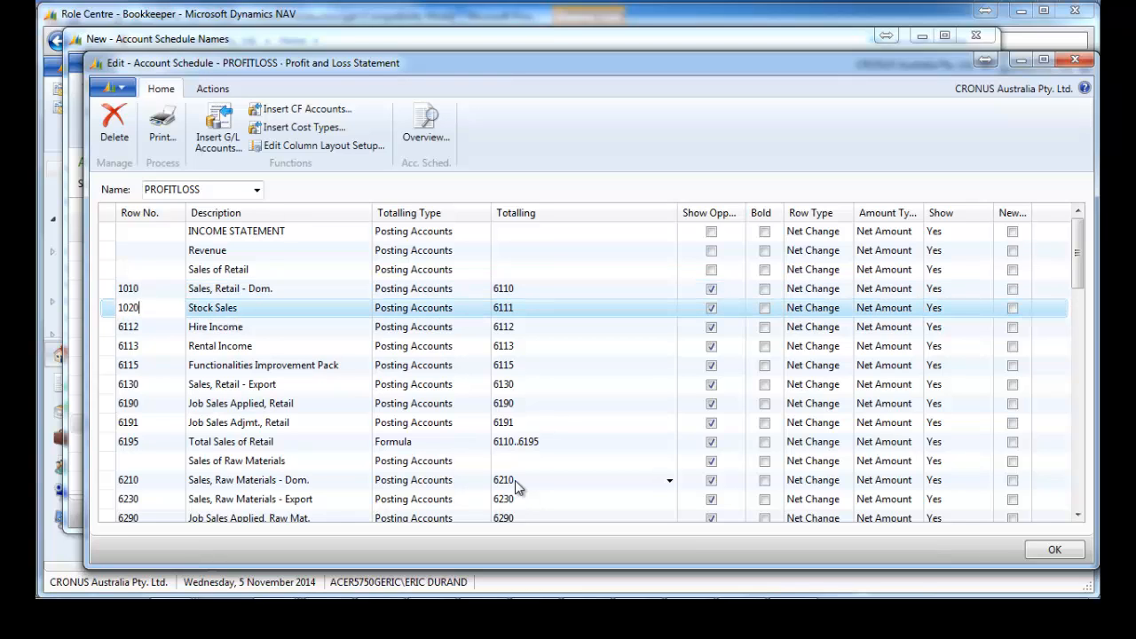
key("Down")
type("1030")
key("Down")
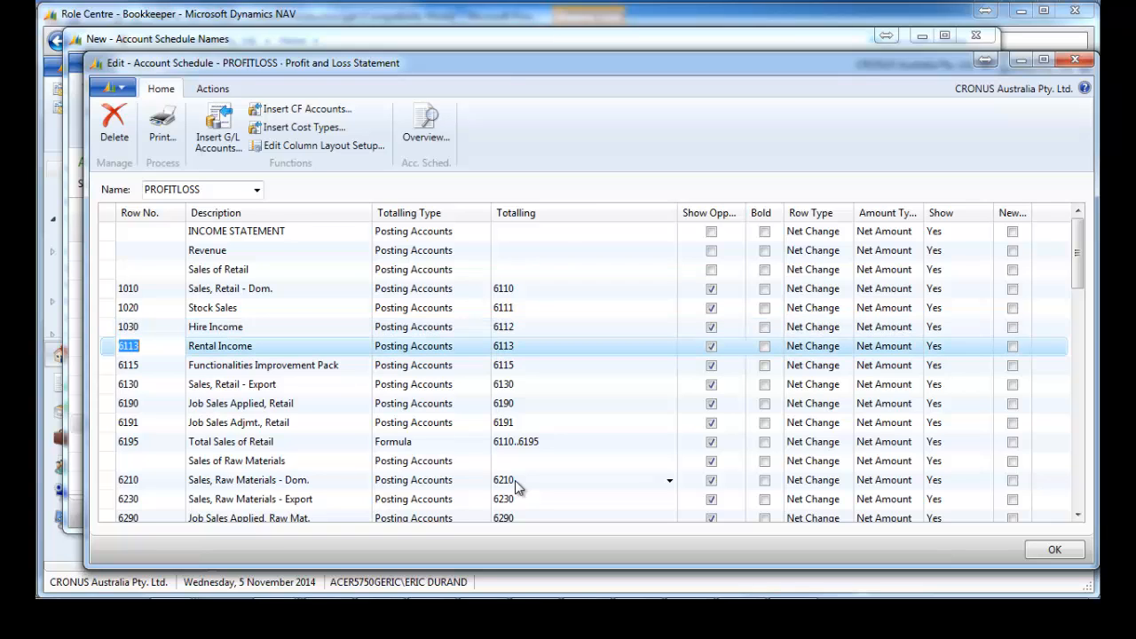
type("1040")
key("Down")
Renumber the rows Functionalities Improvement Pack, Sales, Retail - Export, Job Sales Applied, Retail and Job Sales Adjmt., Retail as 1050, 1060, 1070 and 1080.
type("105")
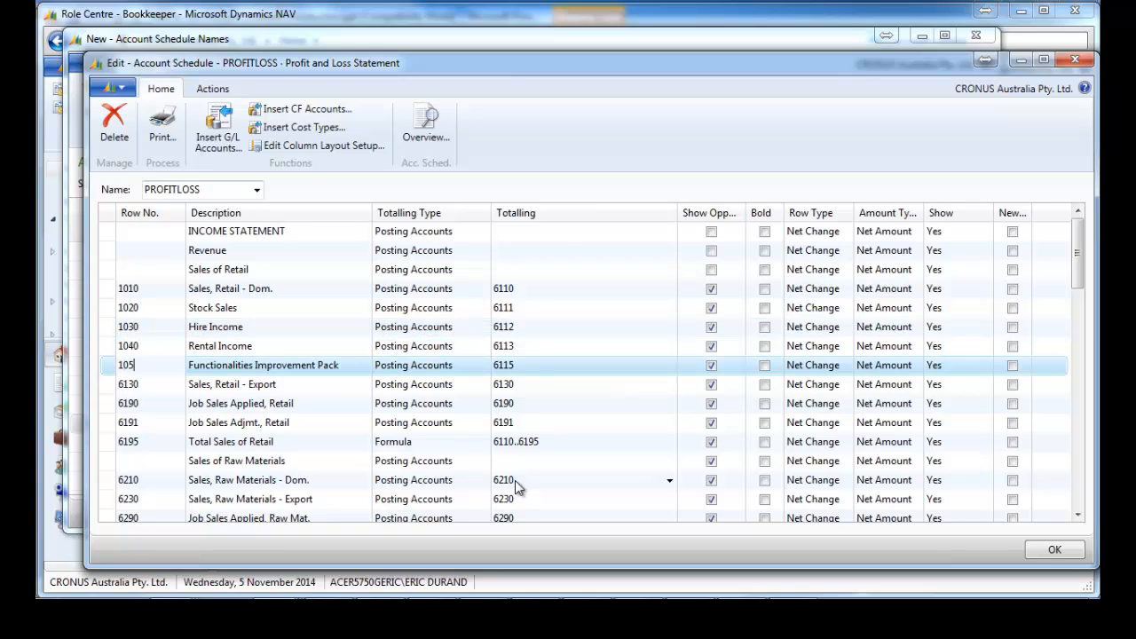
type("0")
key("Down")
type("1060")
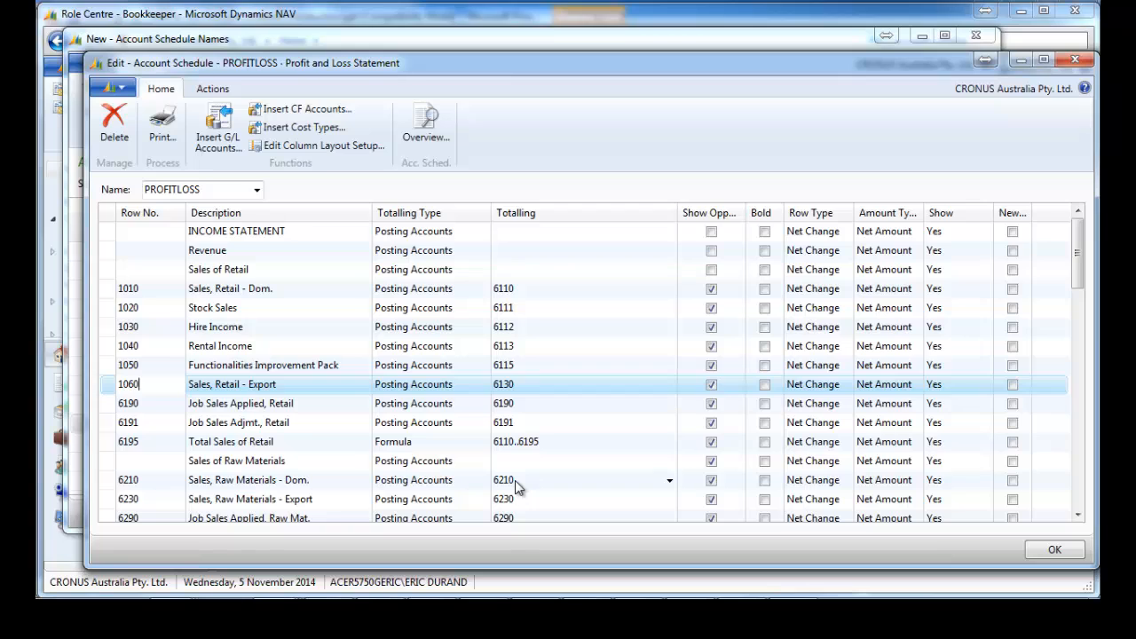
key("Down")
type("1070")
key("Down")
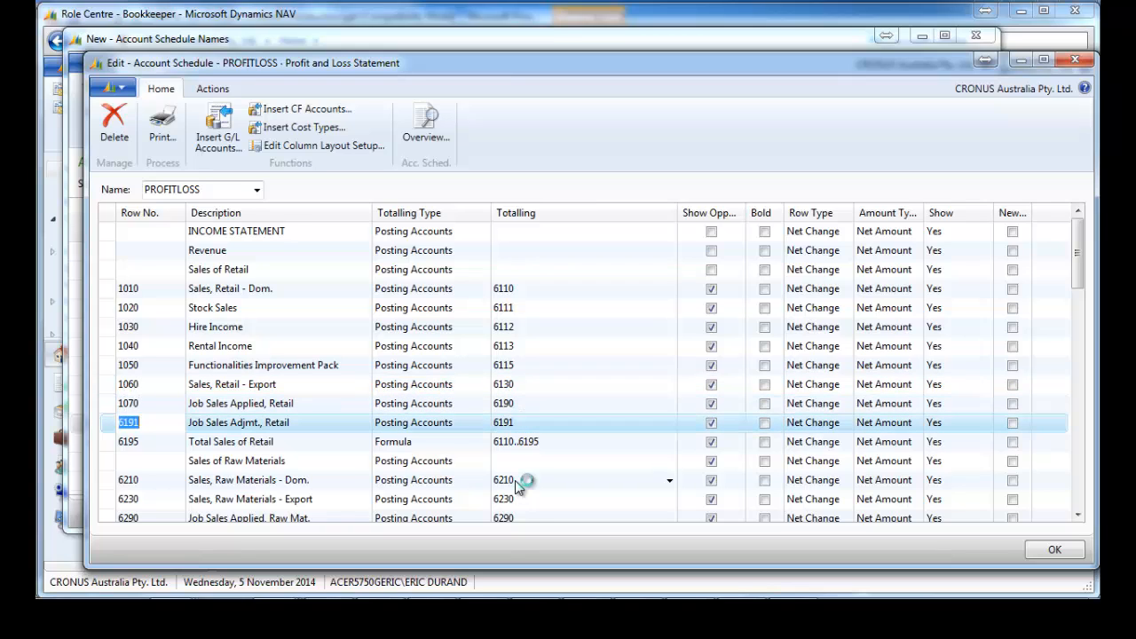
type("1080")
key("Down")
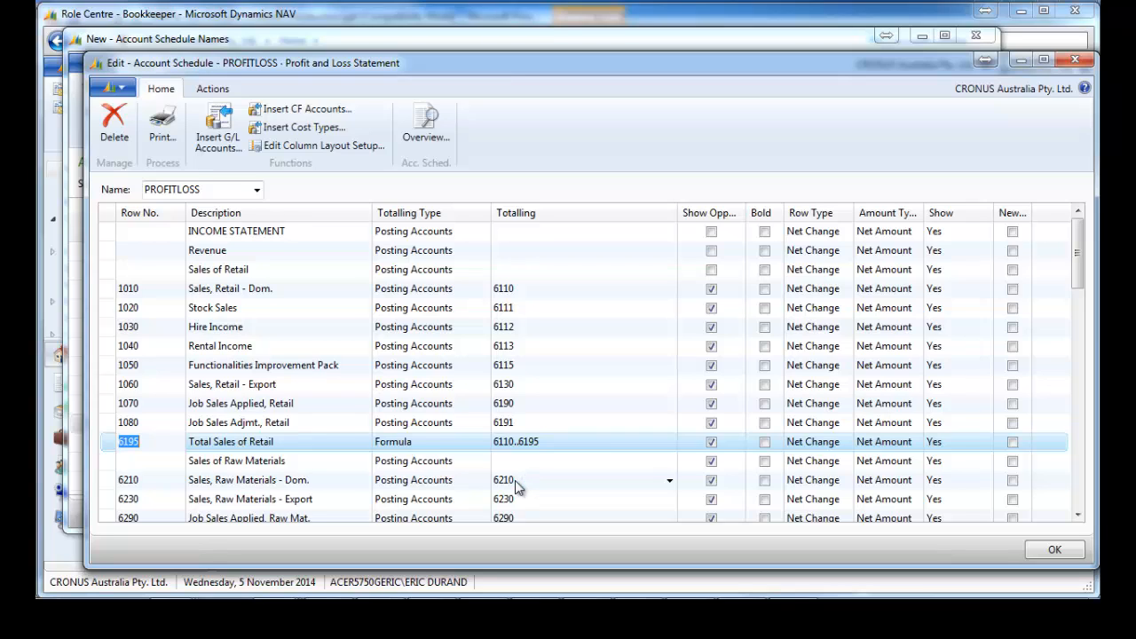
Give the Total Sales of Retail row the number 1199 and set its totalling formula to 1010..1199.
type("1199")
key("Return")
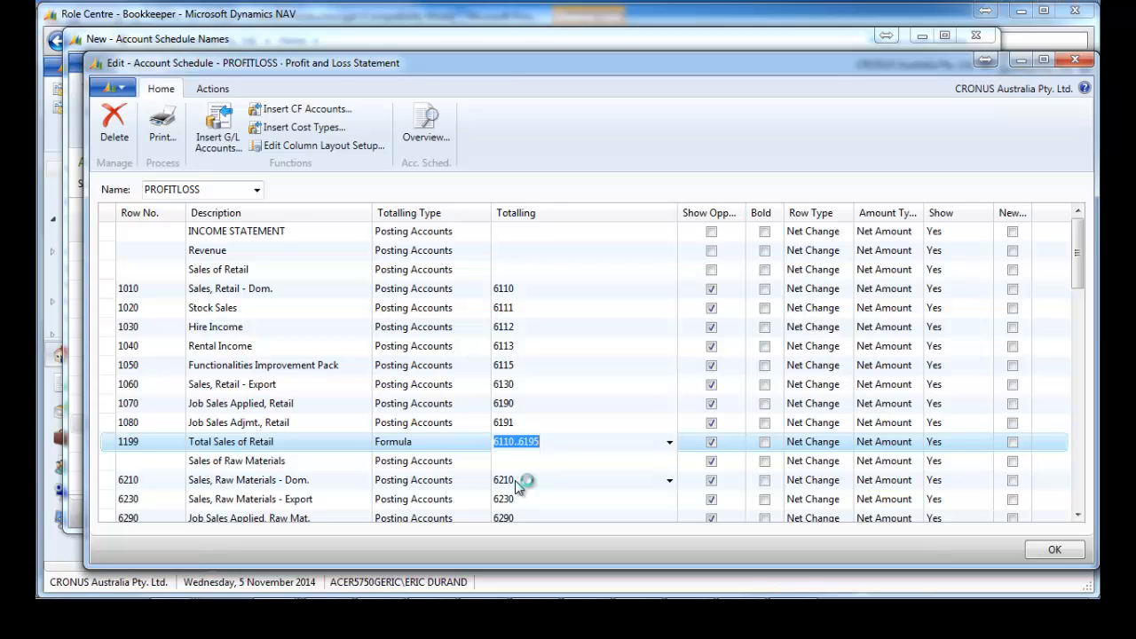
type("10")
key("Up")
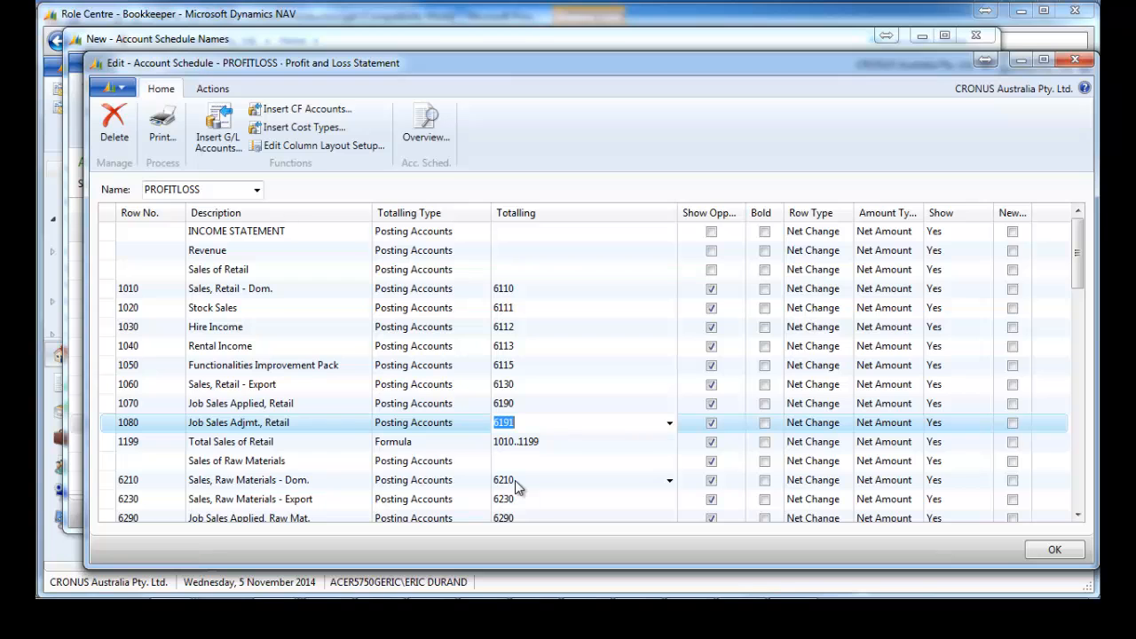
Open the schedule overview and check the amounts of the renumbered retail sales rows.
left_click(430, 131)
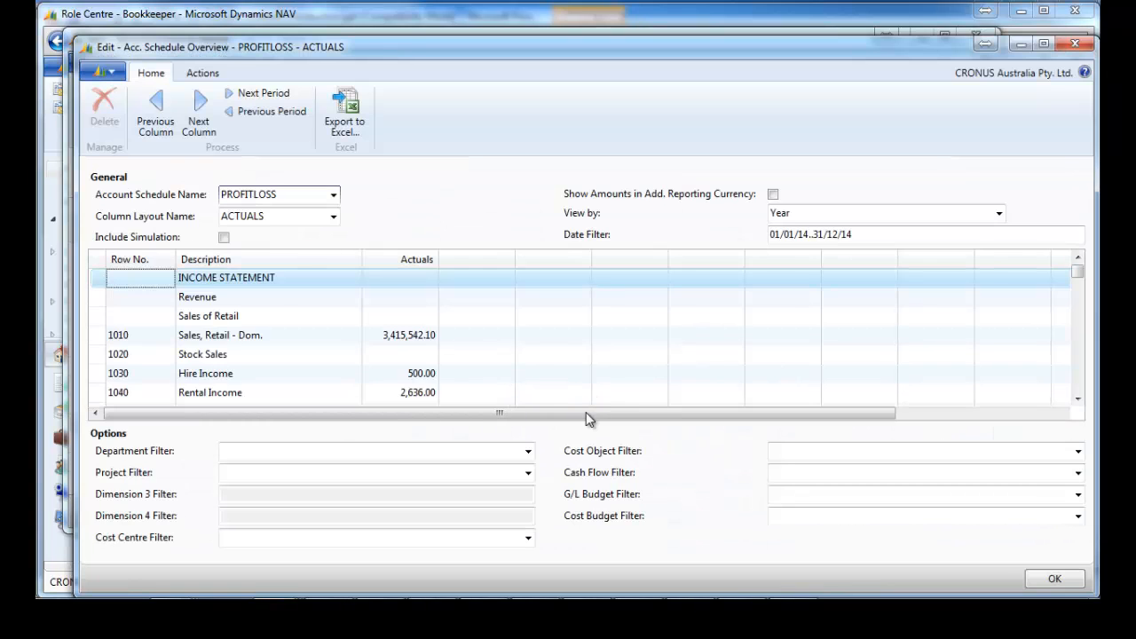
left_click(489, 360)
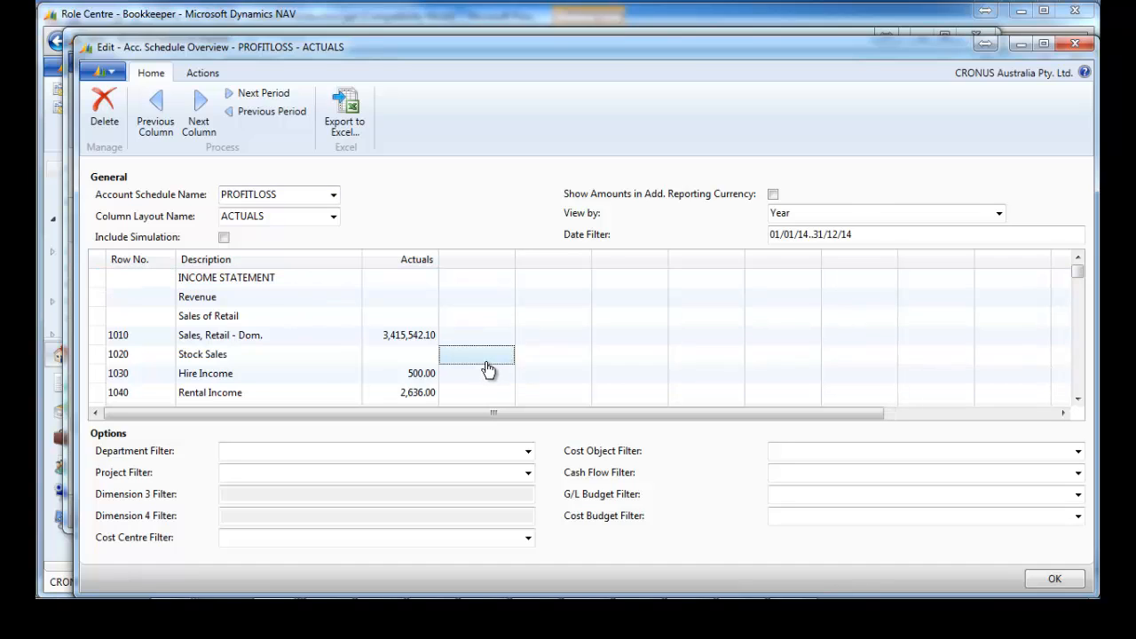
scroll(488, 368, "down", 3)
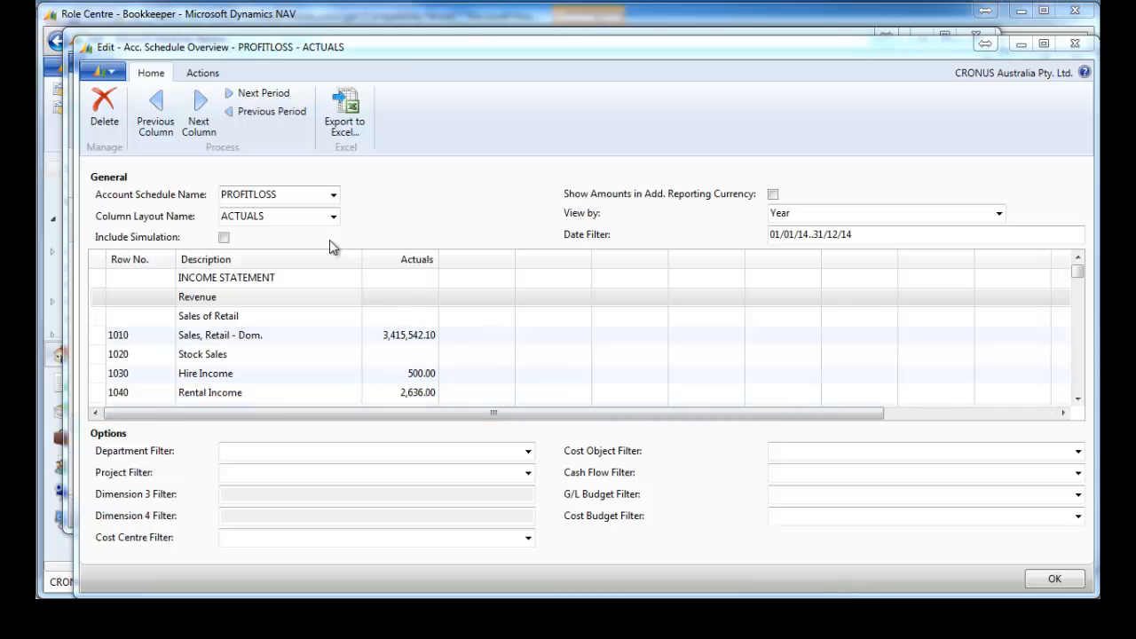
Switch the overview's column layout to ACT/BUD.
left_click(328, 216)
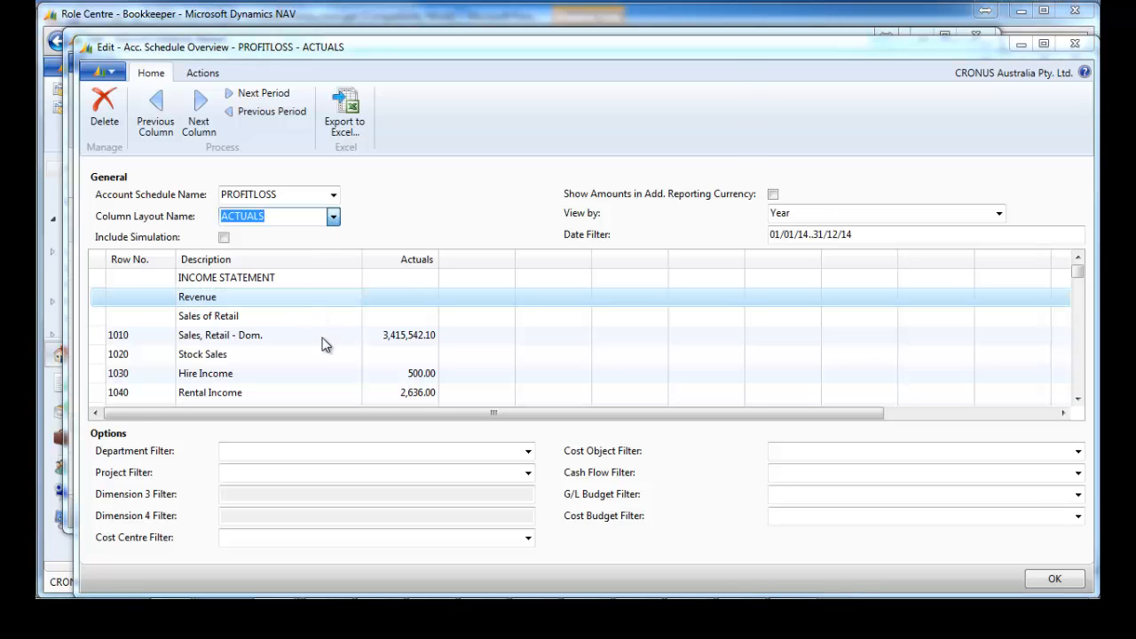
key("F4")
double_click(331, 259)
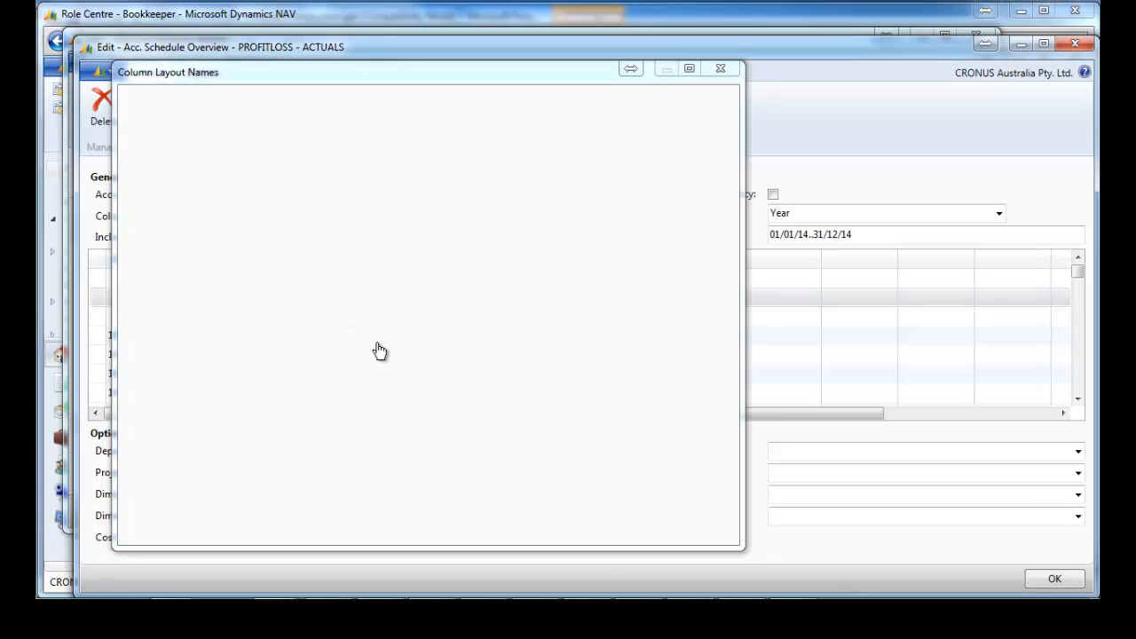
left_click(488, 297)
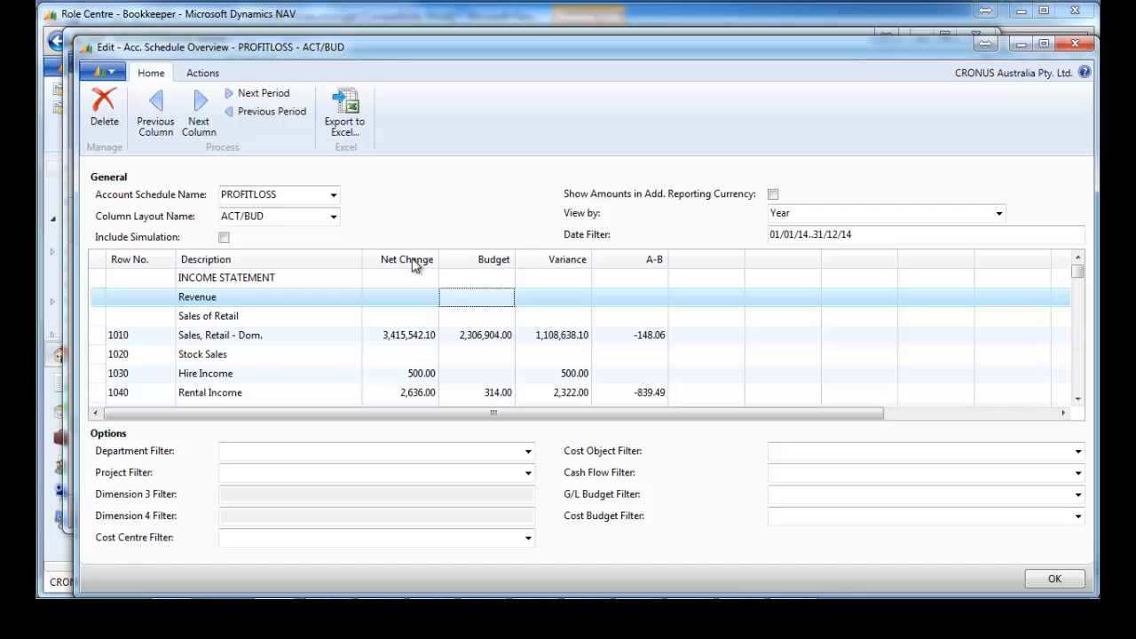
Create a new column layout named BYMONTHS with the description By Months.
left_click(335, 219)
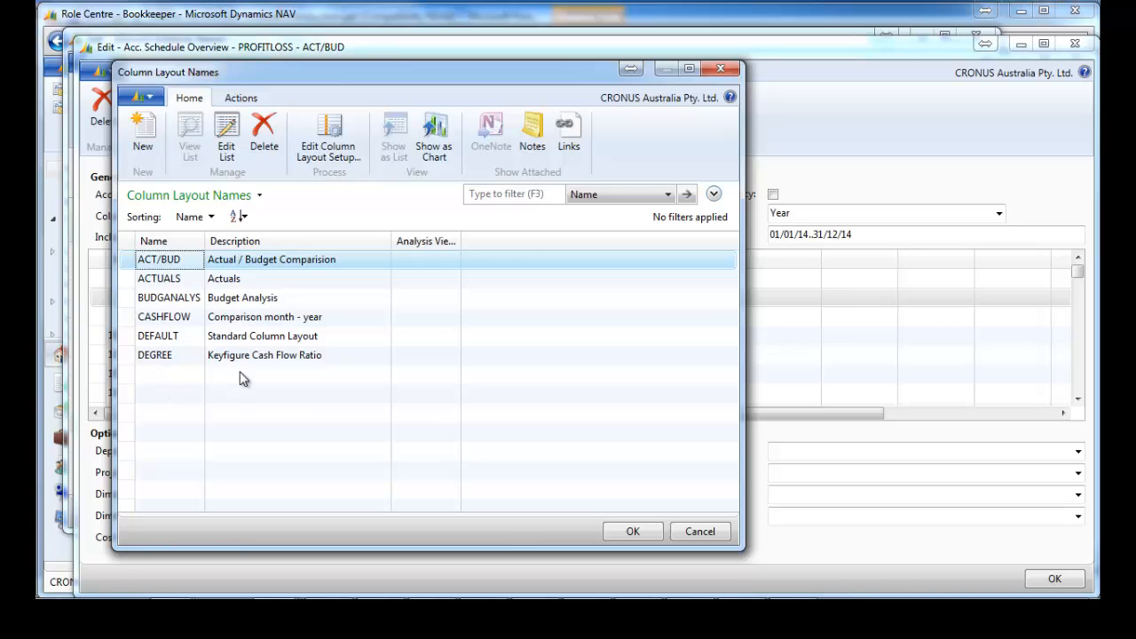
left_click(713, 533)
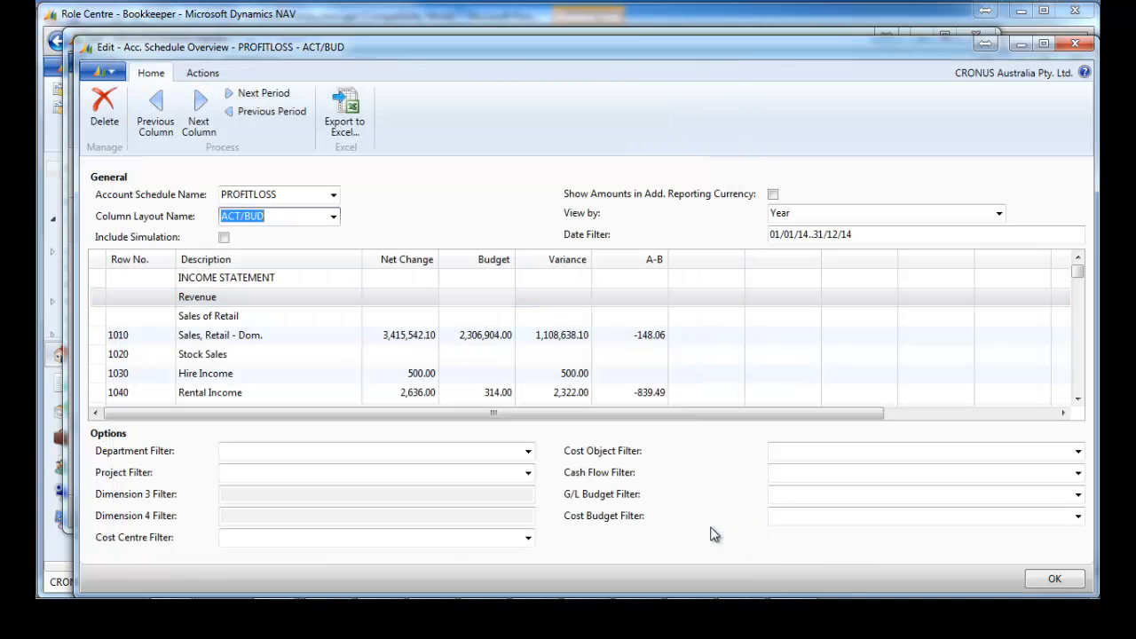
left_click(335, 218)
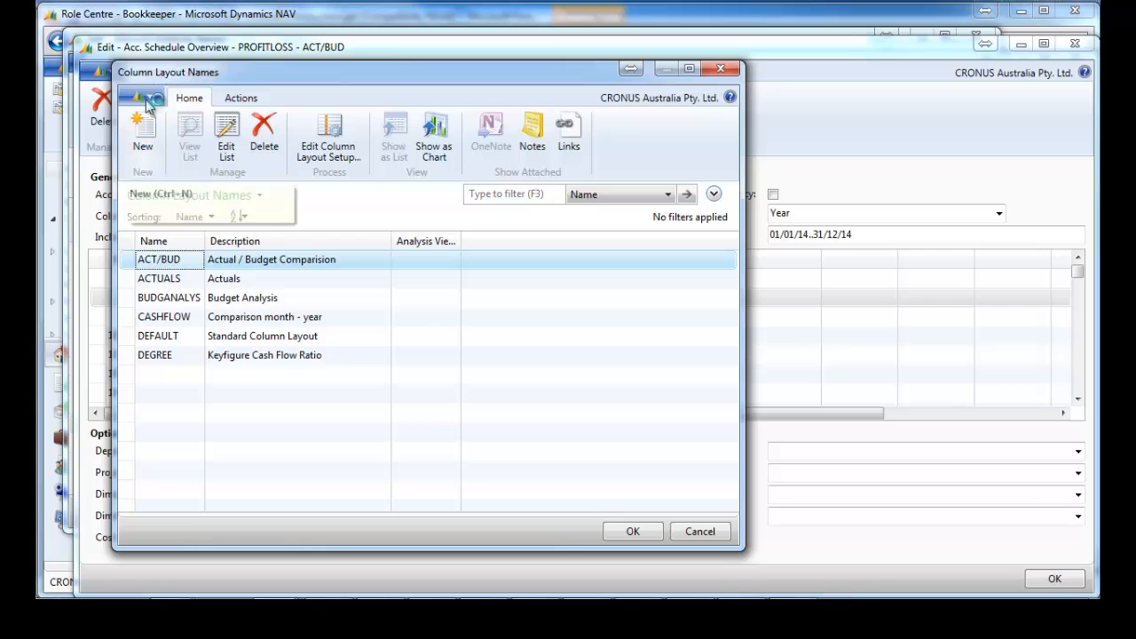
left_click(145, 135)
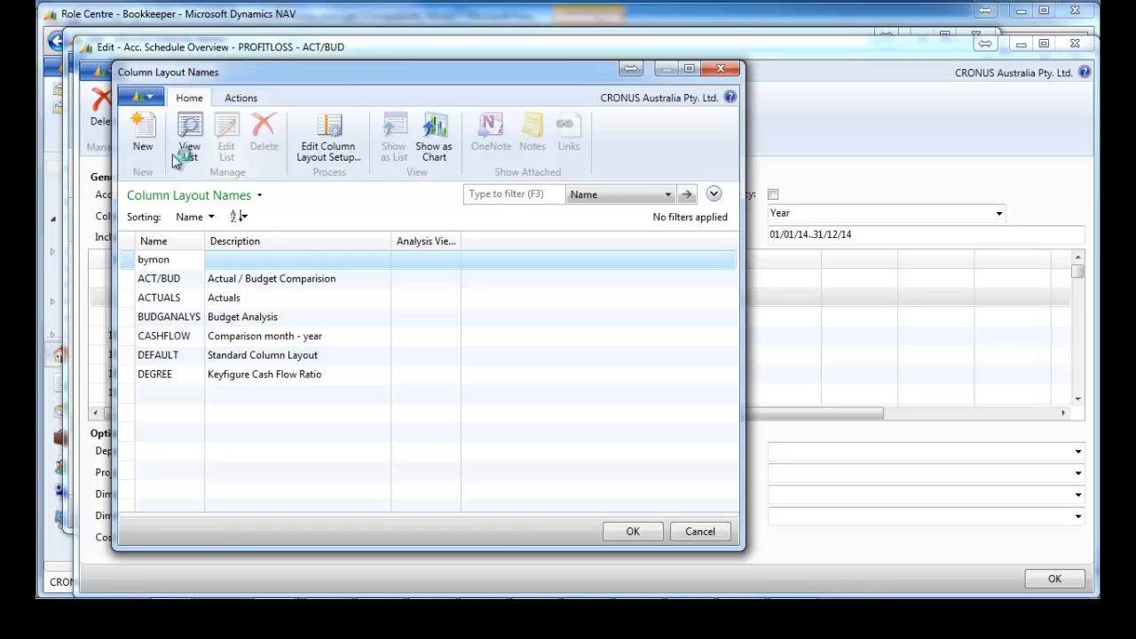
key("Tab")
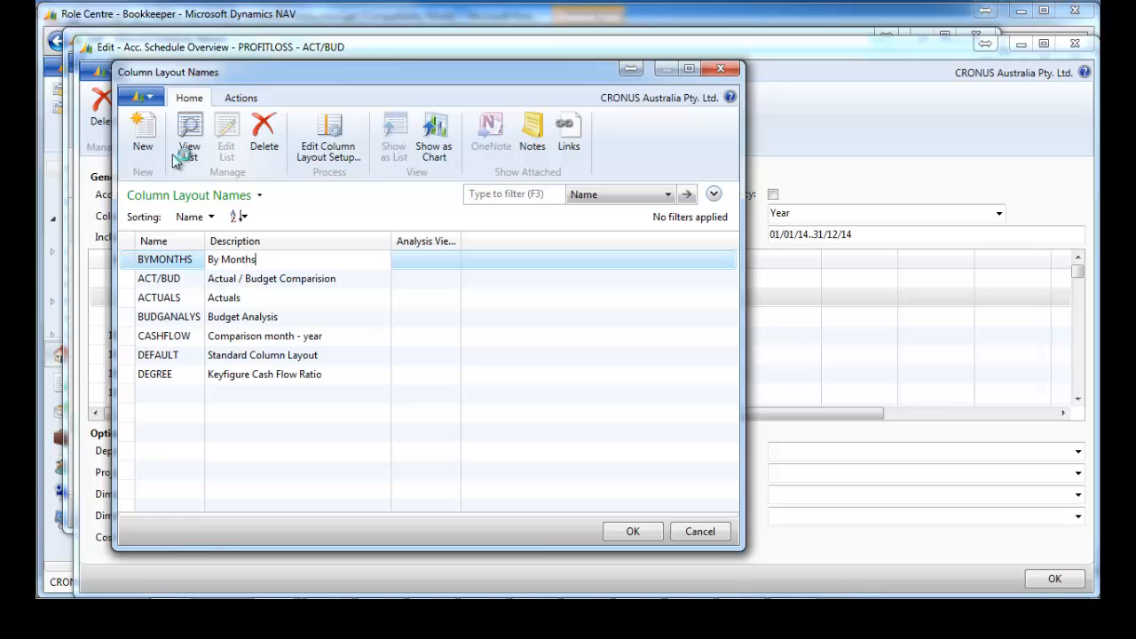
key("Tab")
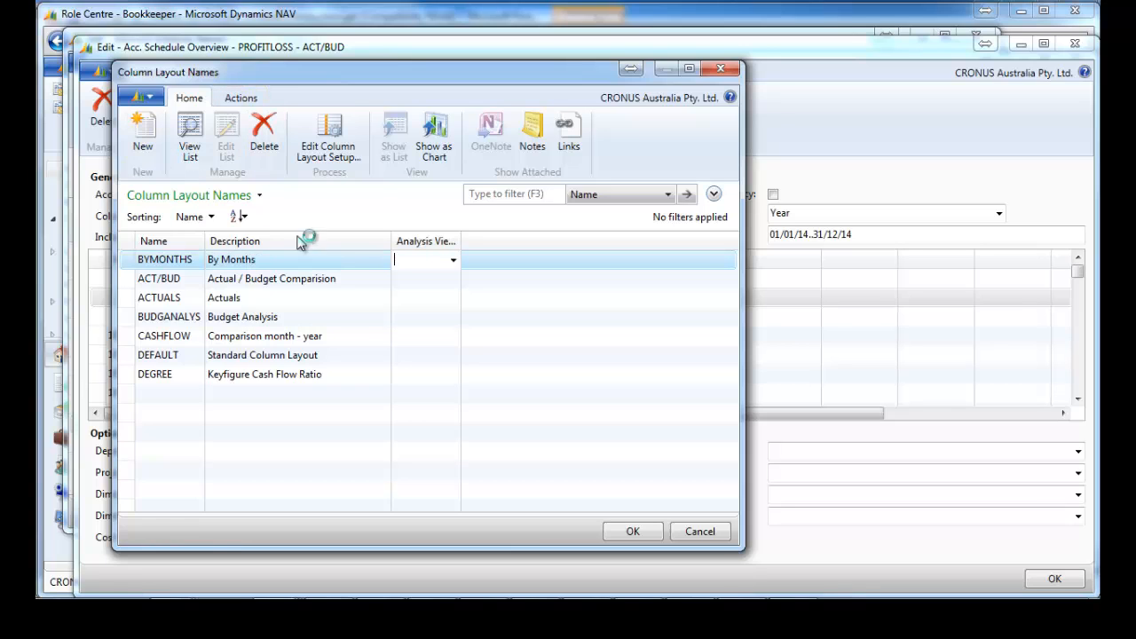
Open the column layout setup for BYMONTHS and add column 10 with the header January.
left_click(330, 137)
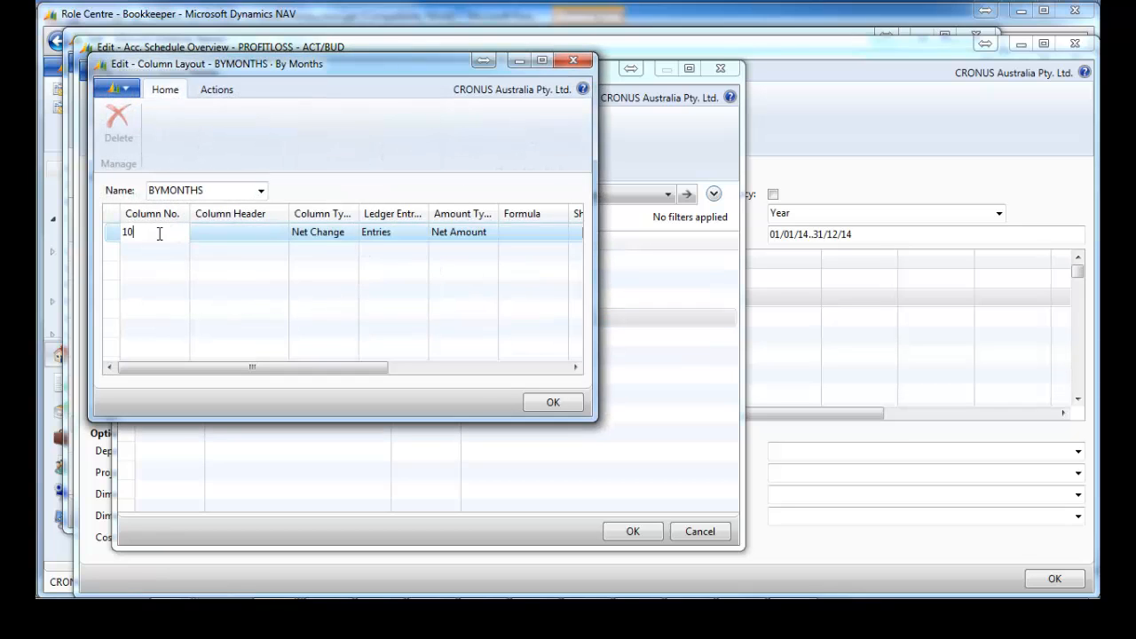
key("Tab")
type("J")
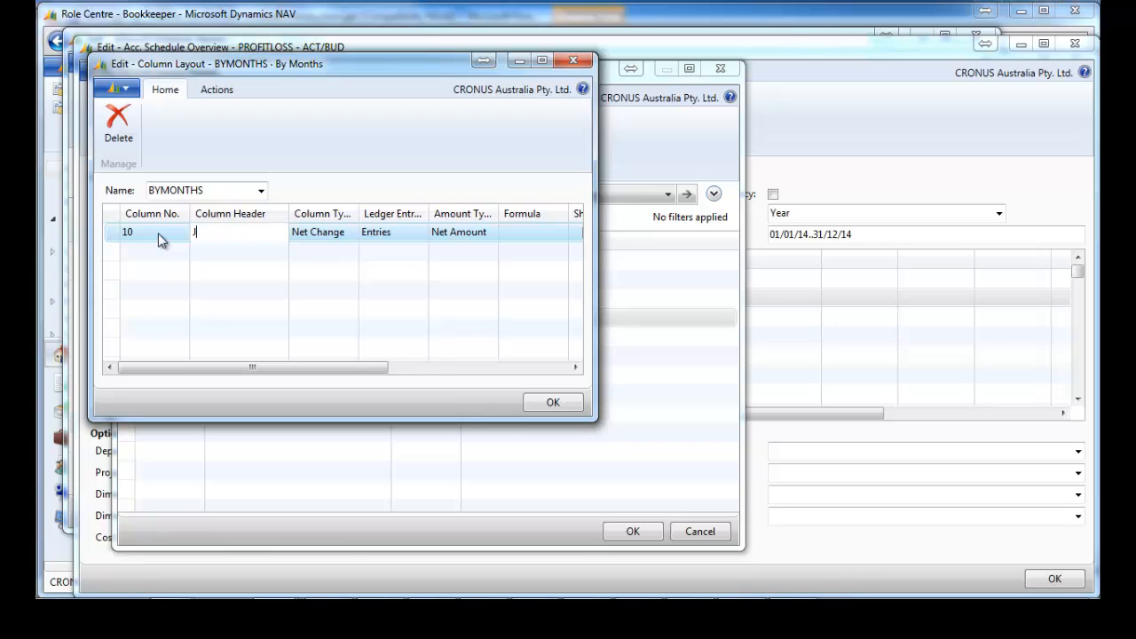
type("anuary")
key("Tab")
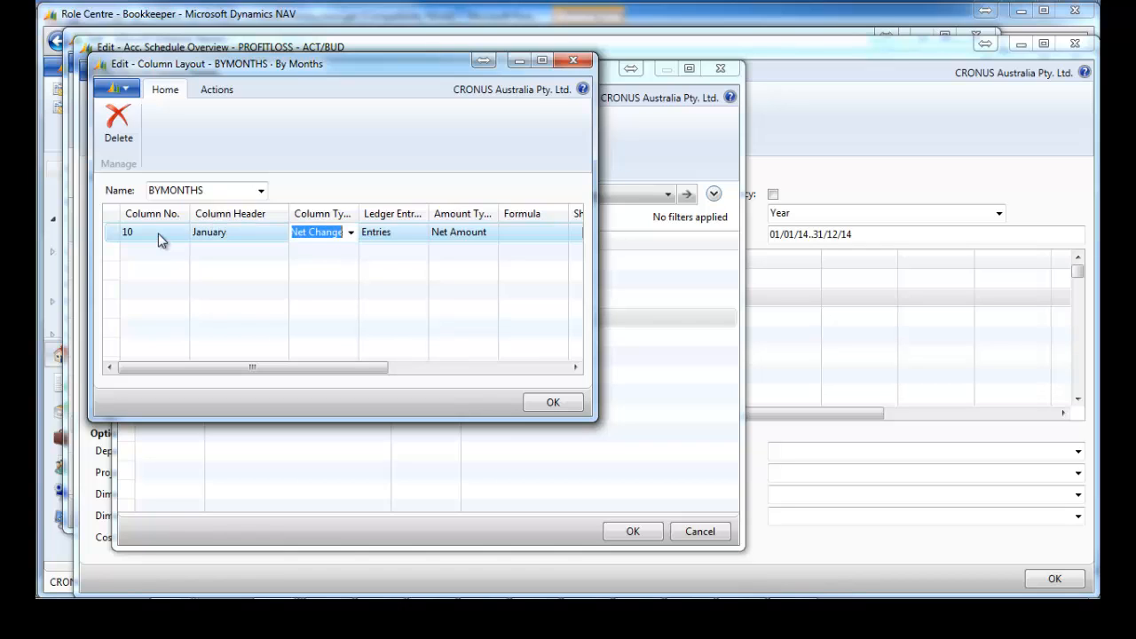
Enlarge the column layout window and set its list header height to three lines.
left_click_drag(592, 419, 1044, 504)
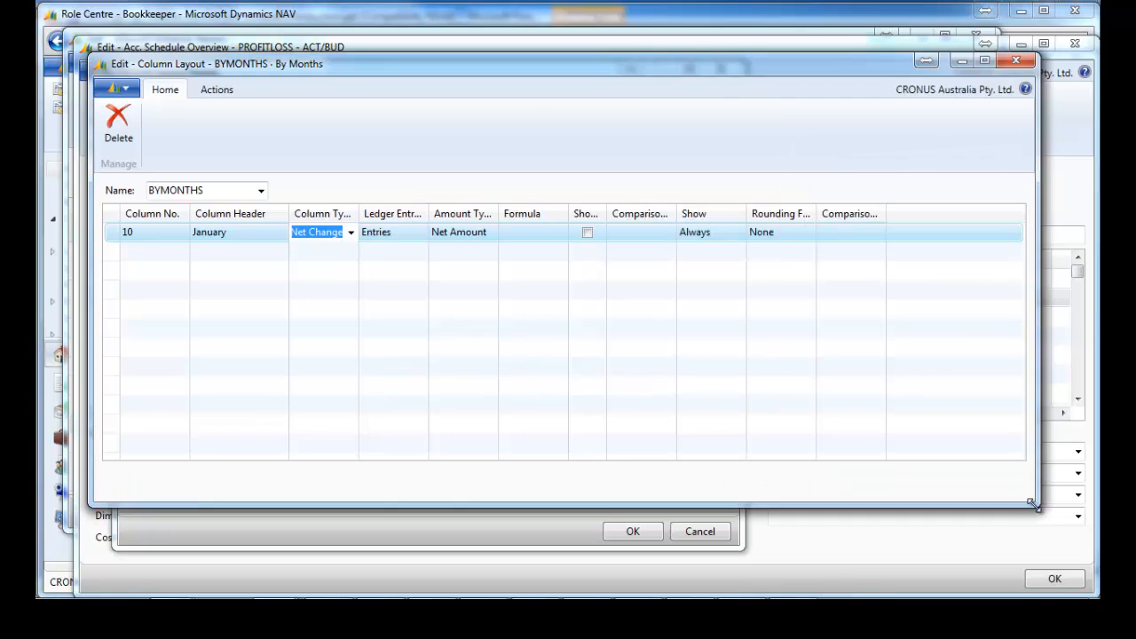
right_click(659, 217)
mouse_move(762, 302)
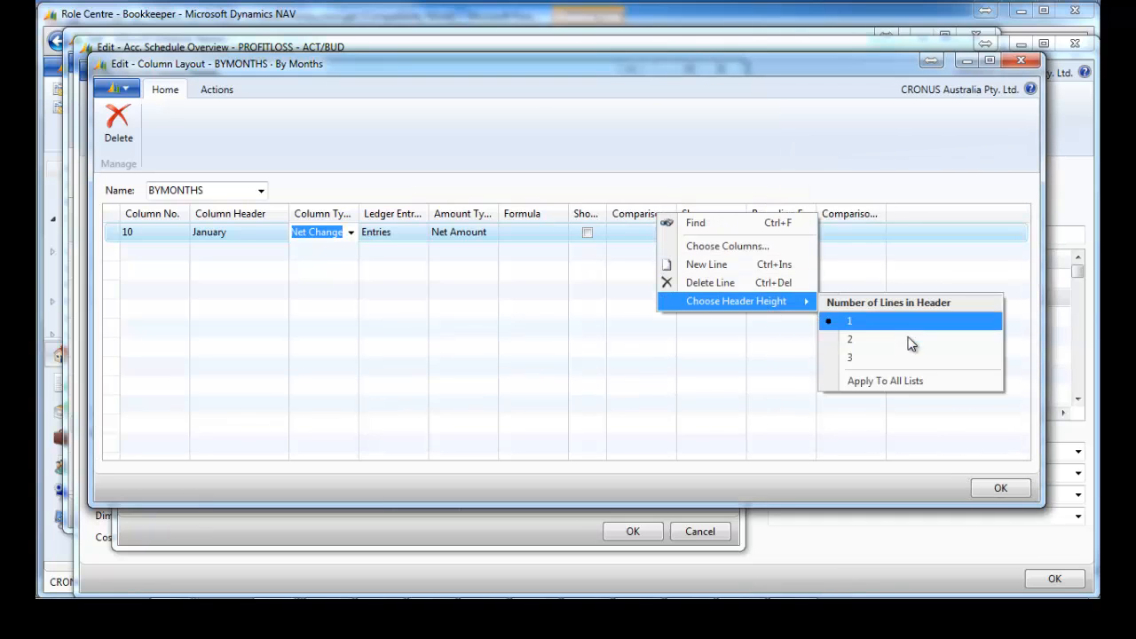
left_click(867, 359)
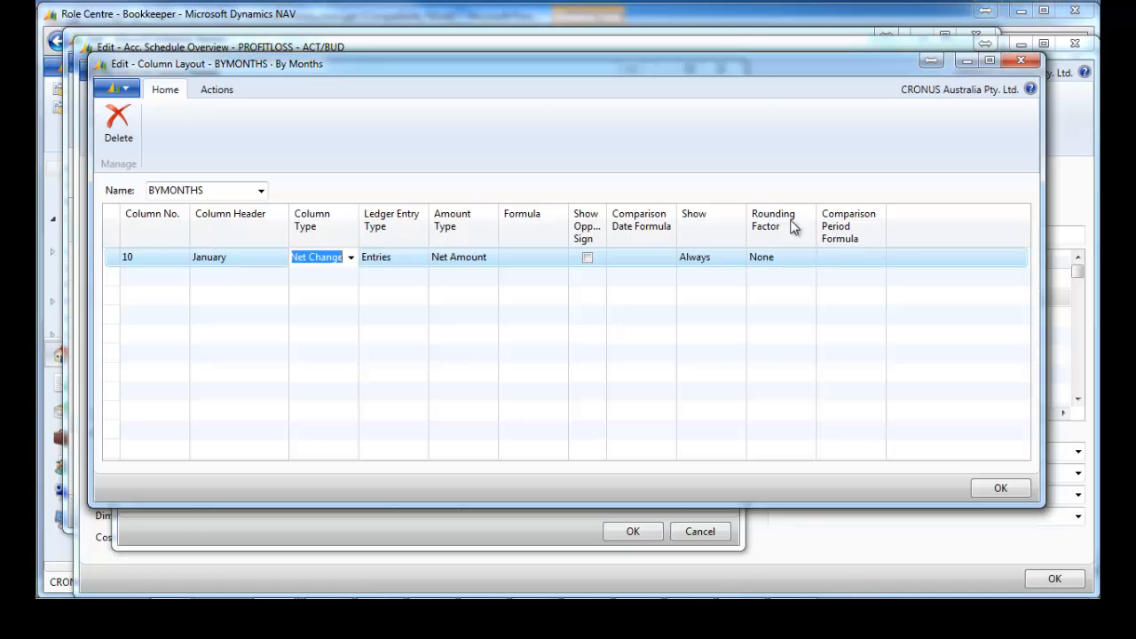
Customise the list so the Comparison Period Formula column directly follows Comparison Date Formula.
right_click(651, 222)
left_click(698, 254)
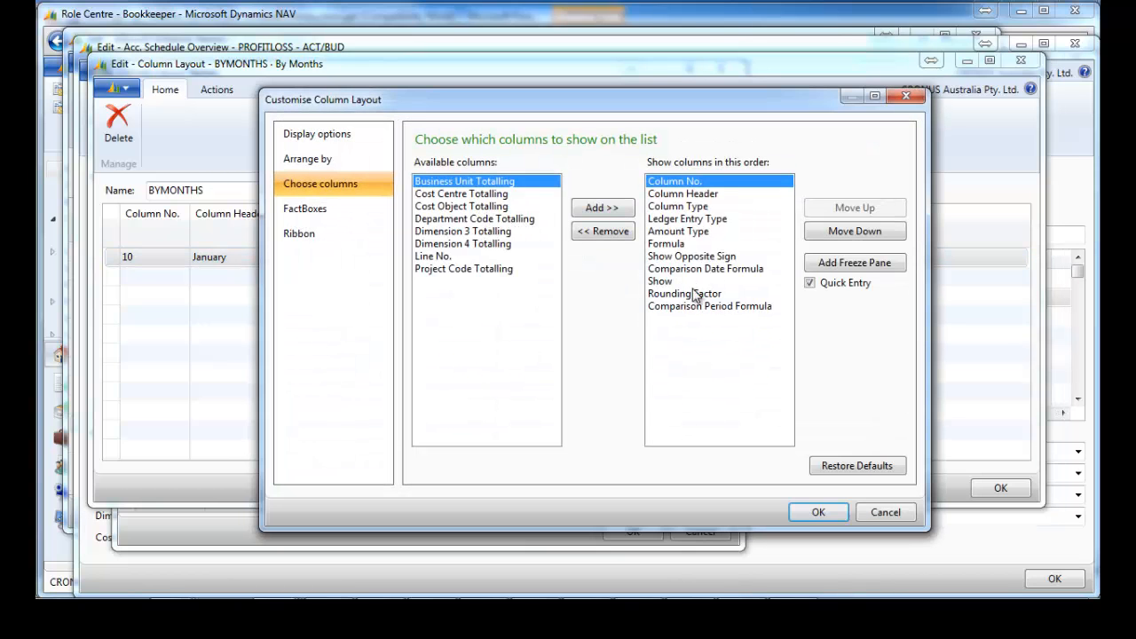
left_click(720, 306)
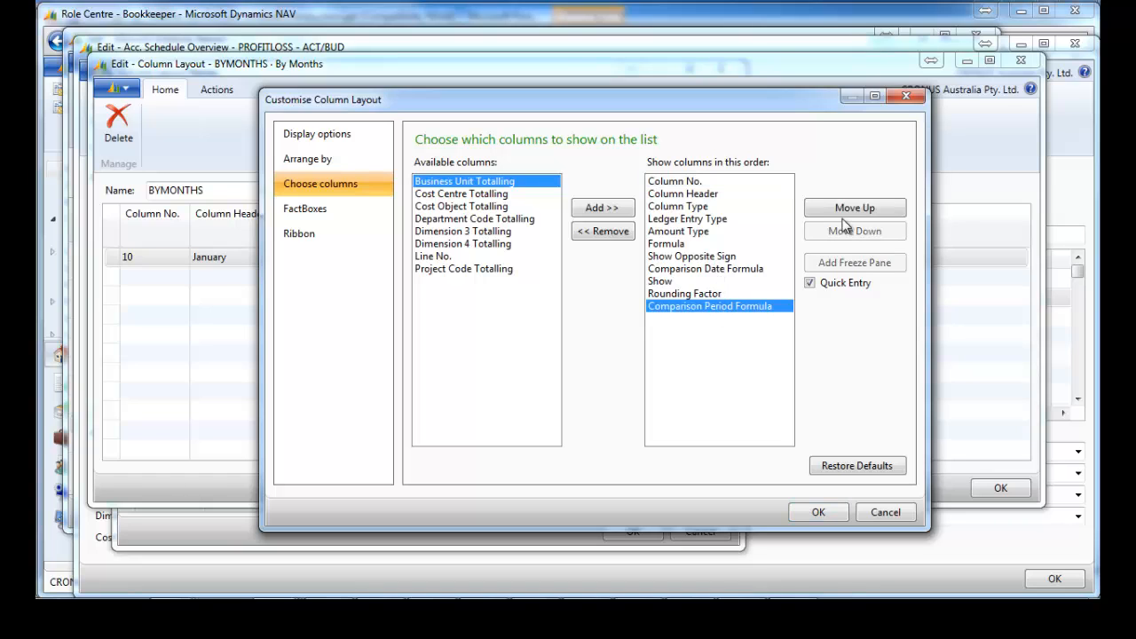
left_click(847, 211)
left_click(847, 210)
left_click(819, 512)
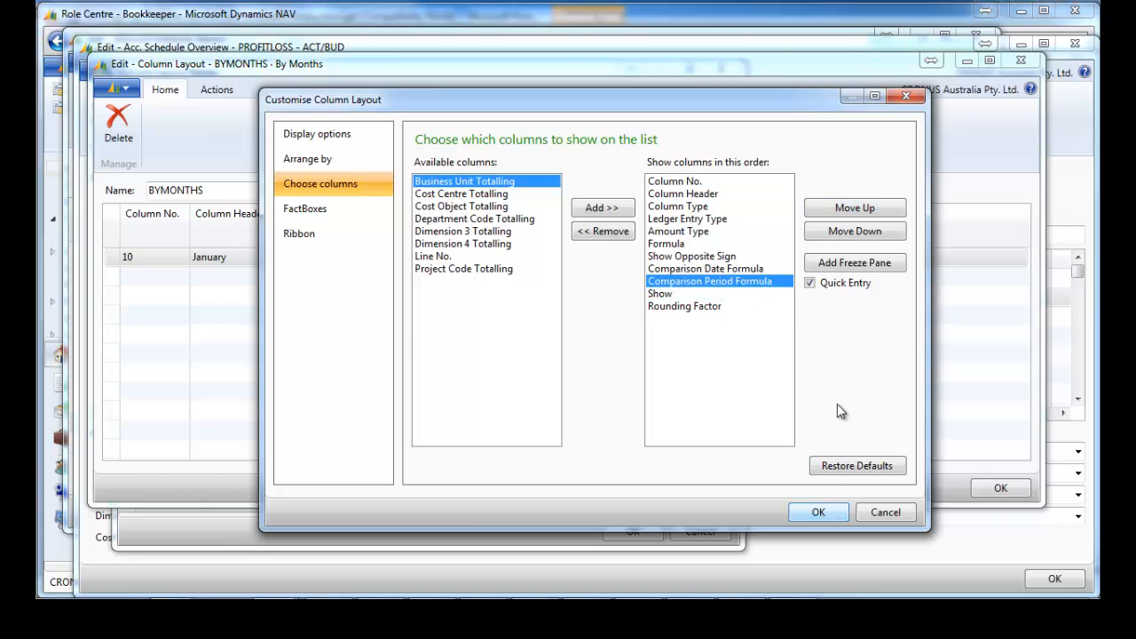
left_click(688, 307)
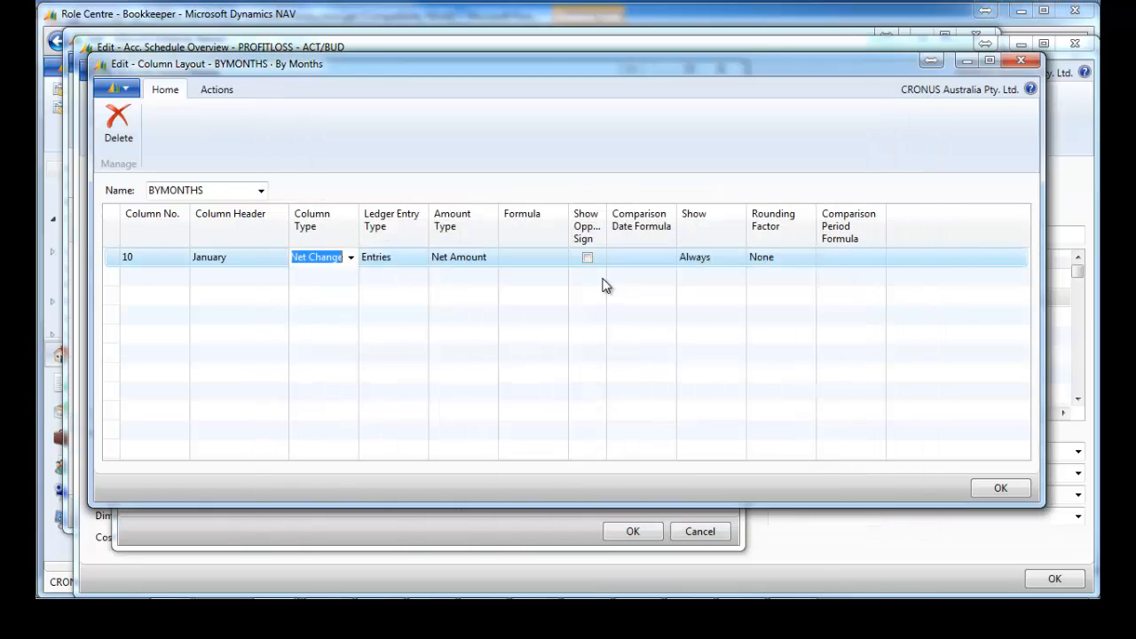
Set January's comparison period formula to FY[1] and start a new line below it.
left_click(848, 255)
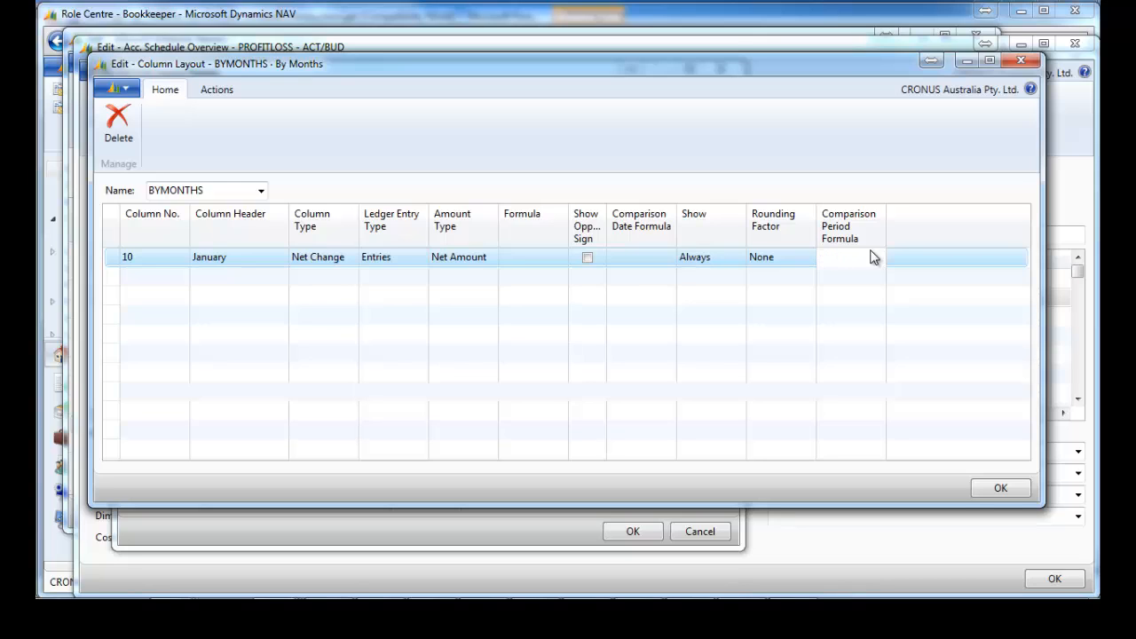
type("FY[1]")
key("Return")
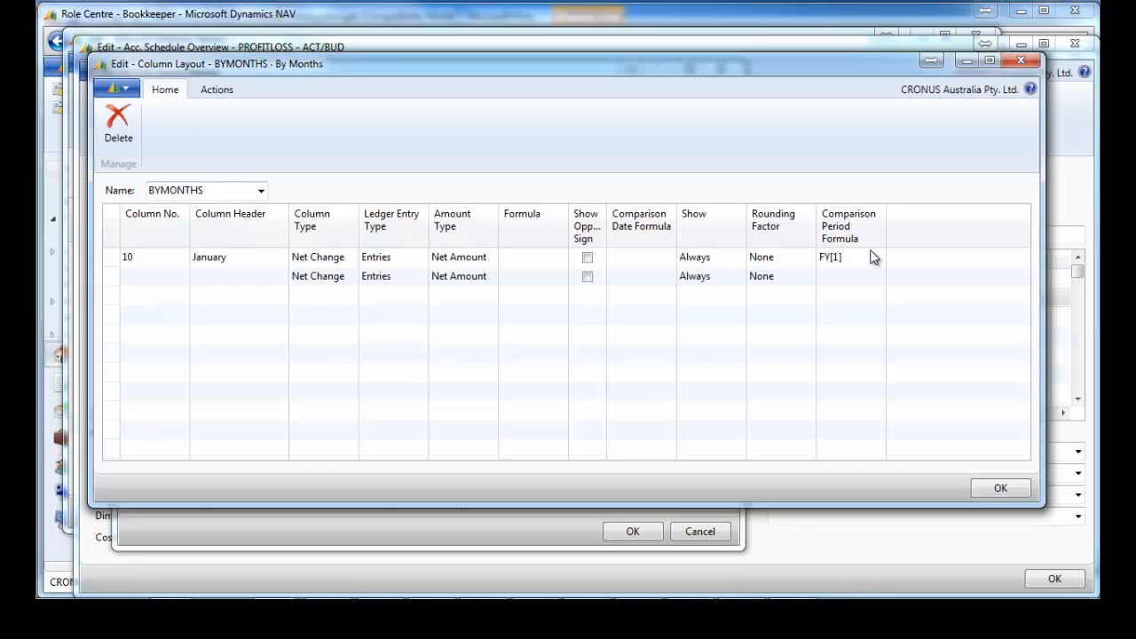
key("Up")
key("Down")
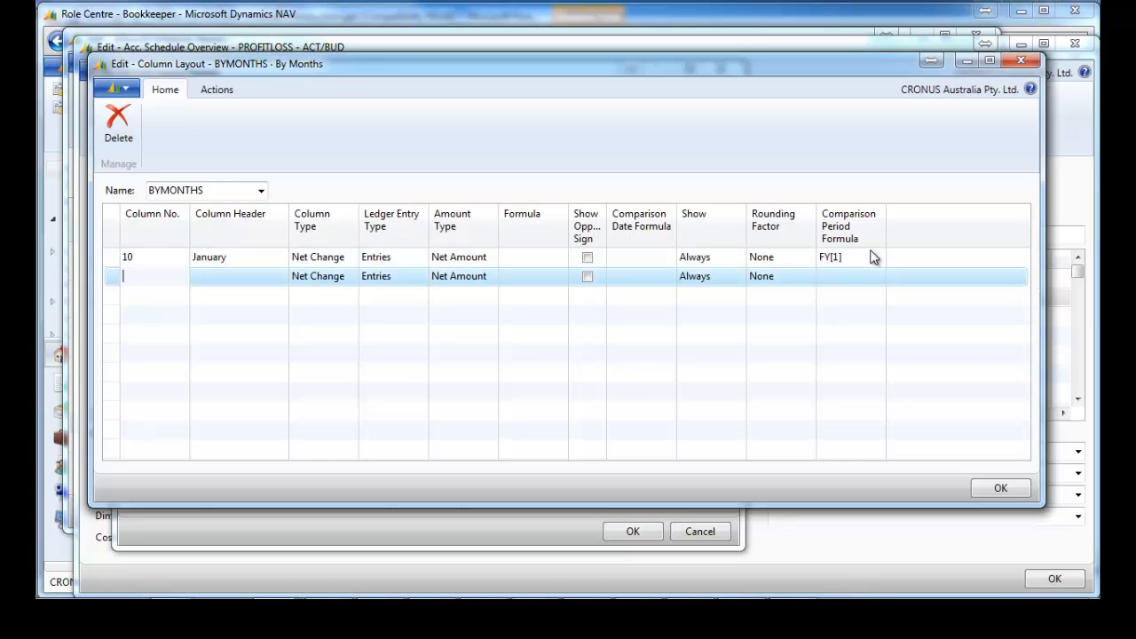
Add column 15 with the header February to the BYMONTHS layout.
key("Tab")
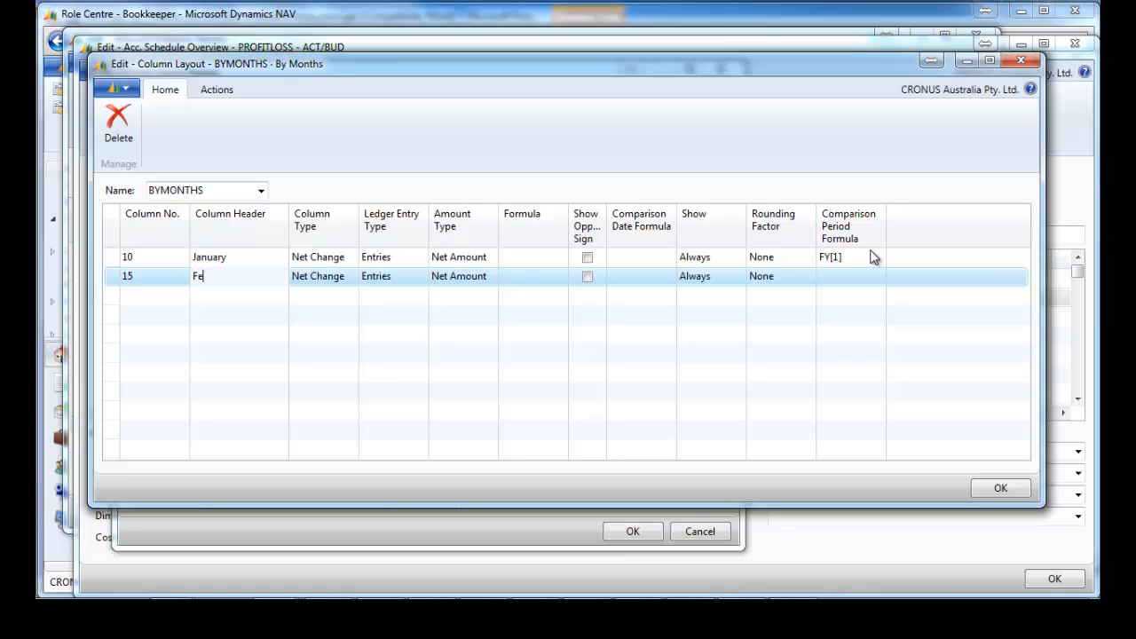
type("February")
key("Tab")
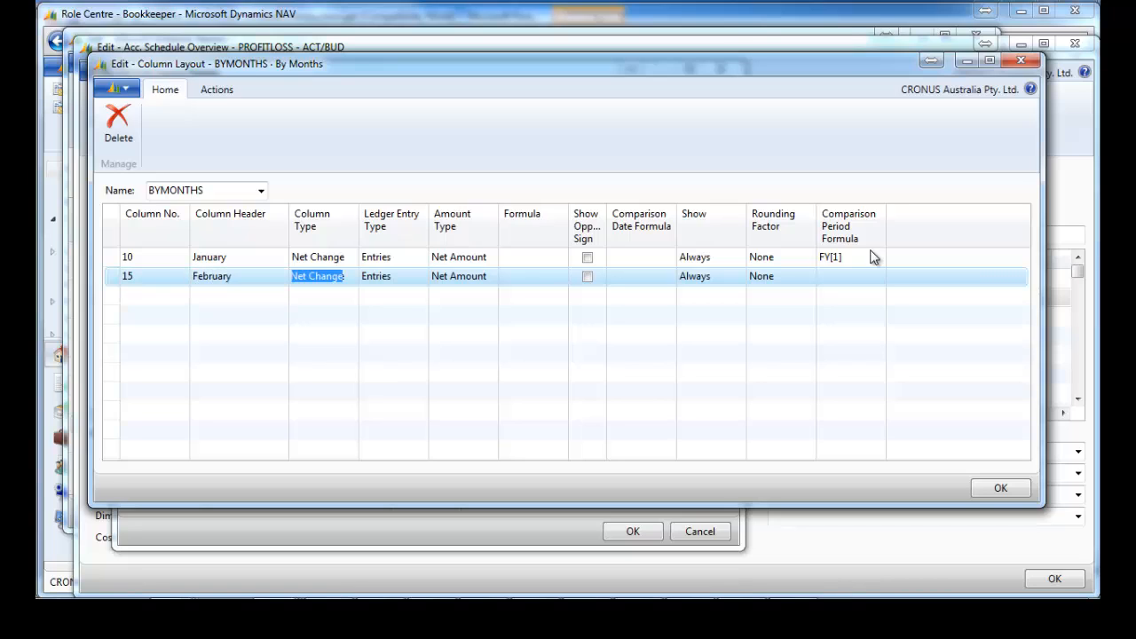
Keep Net Change and Entries as February's column and ledger entry types, and set its comparison period formula to FY[2].
left_click(352, 276)
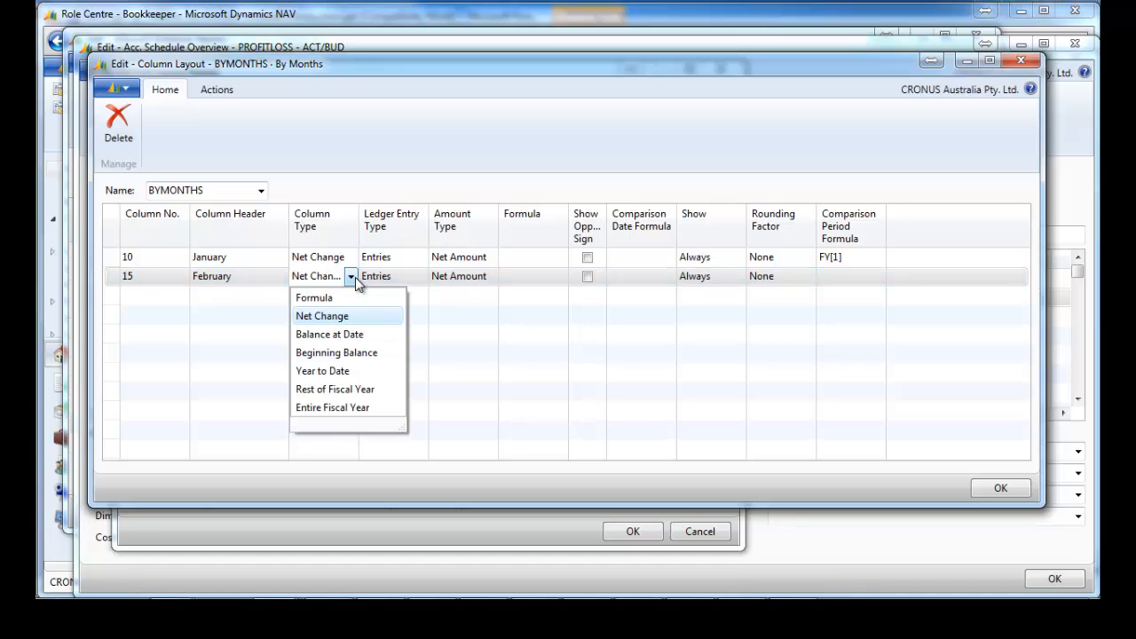
left_click(355, 279)
left_click(408, 277)
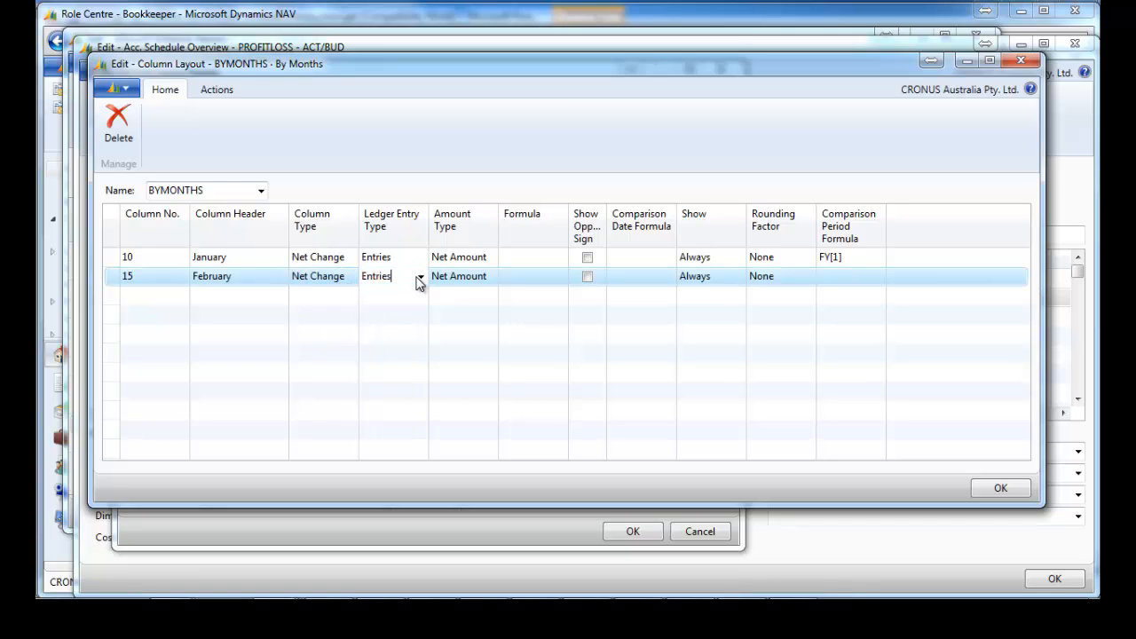
left_click(421, 277)
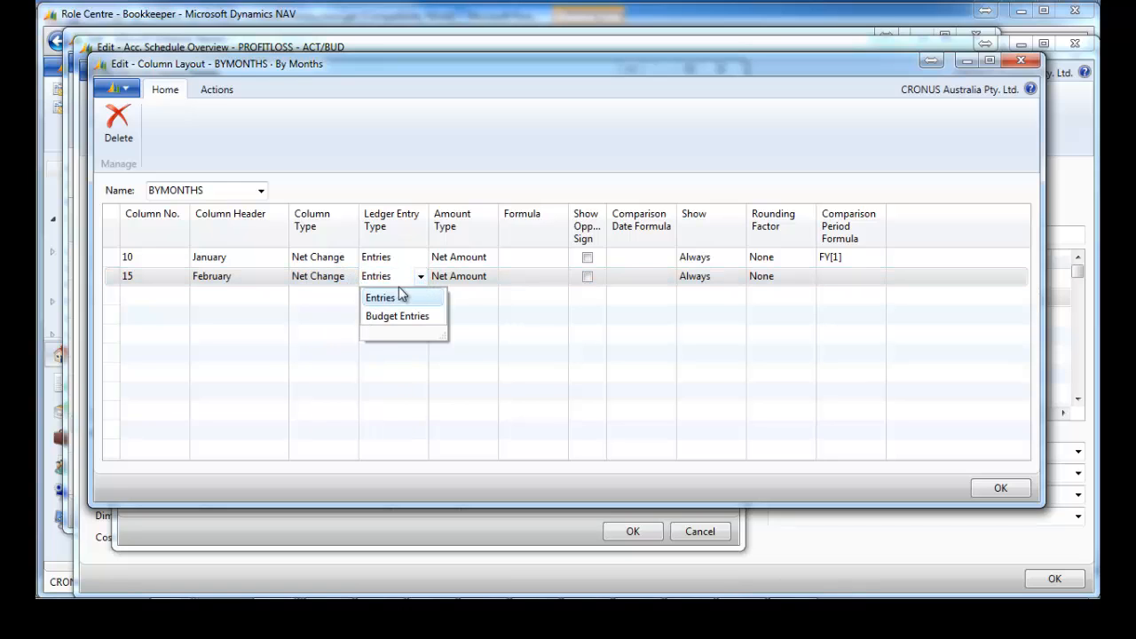
left_click(421, 279)
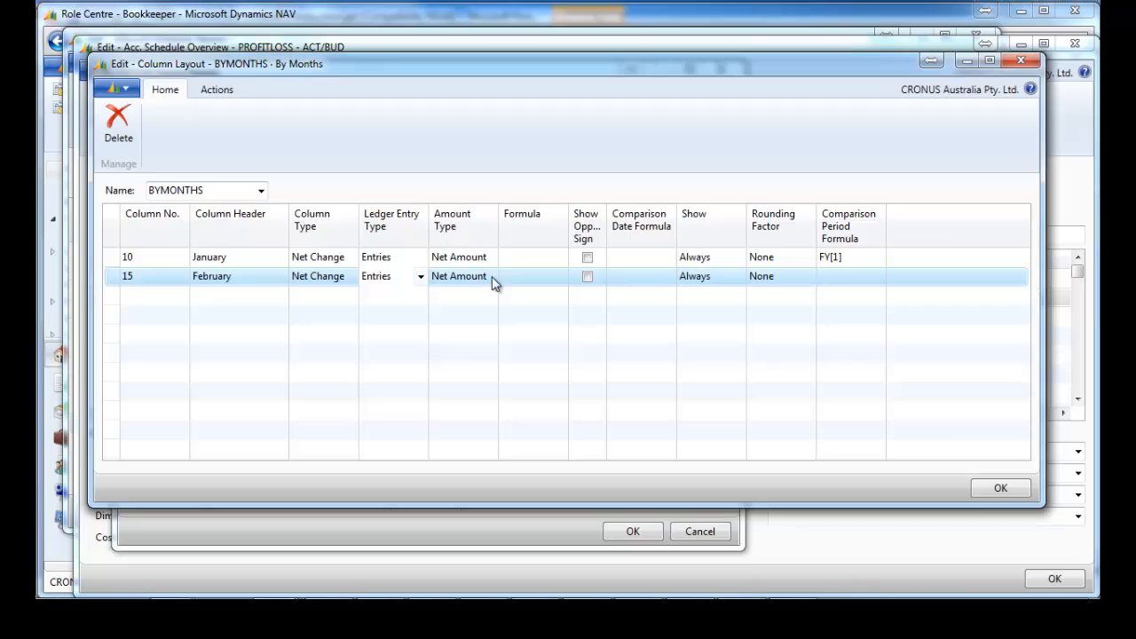
left_click(831, 281)
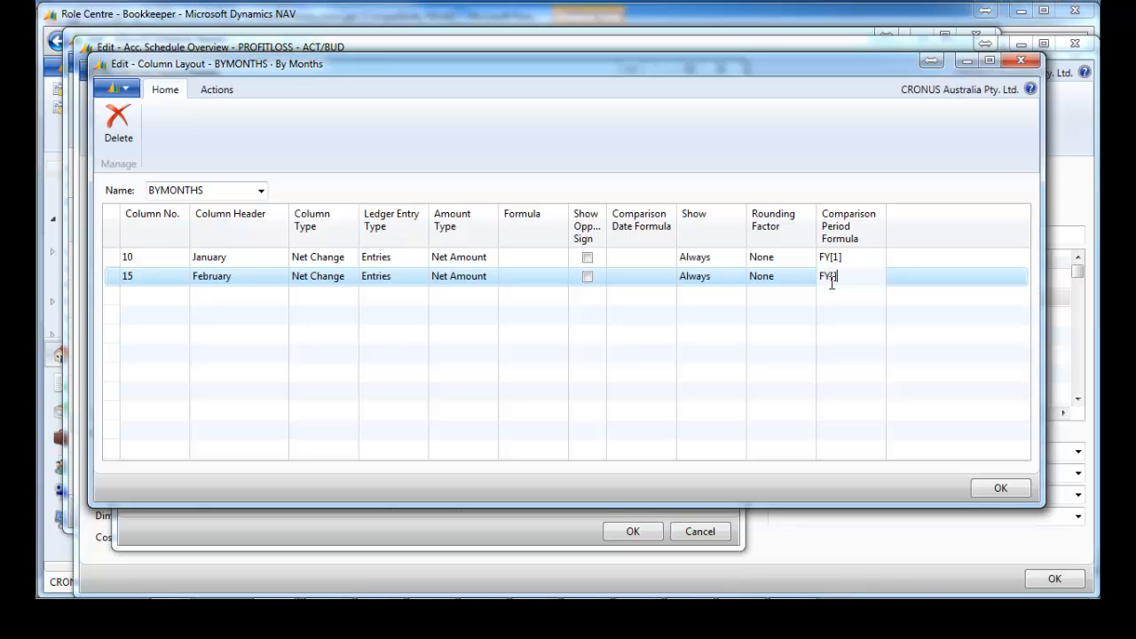
Start a new line below February and give it the column number 20.
key("Down")
key("Left")
key("Left")
key("Left")
key("Left")
key("Left")
key("Left")
key("Left")
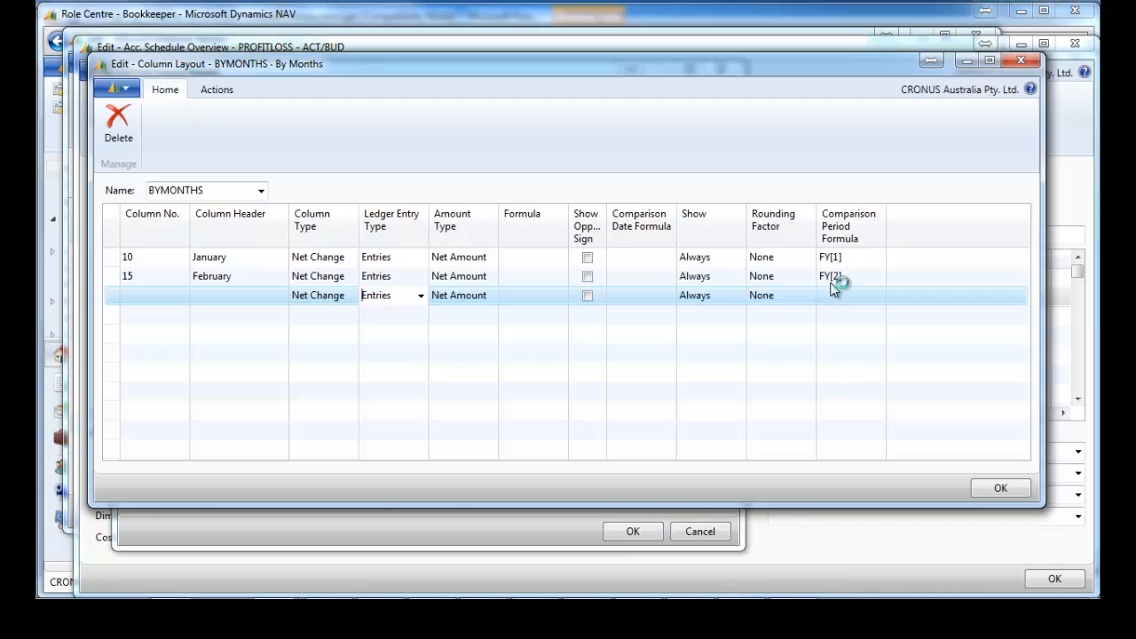
key("Right")
key("Left")
key("Left")
key("Left")
key("Left")
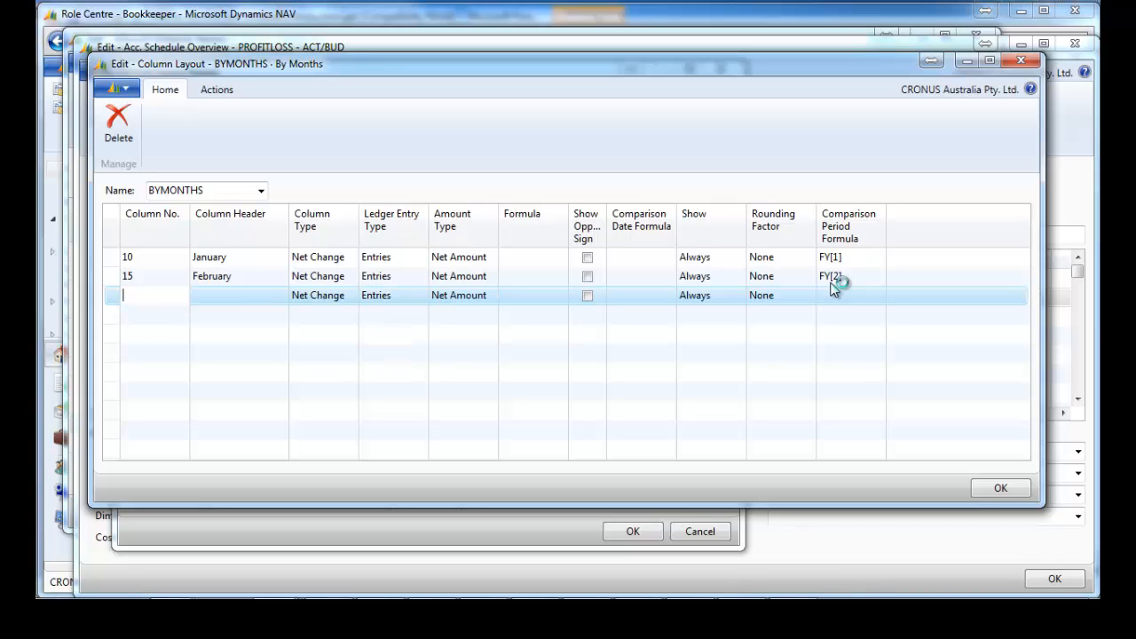
key("Tab")
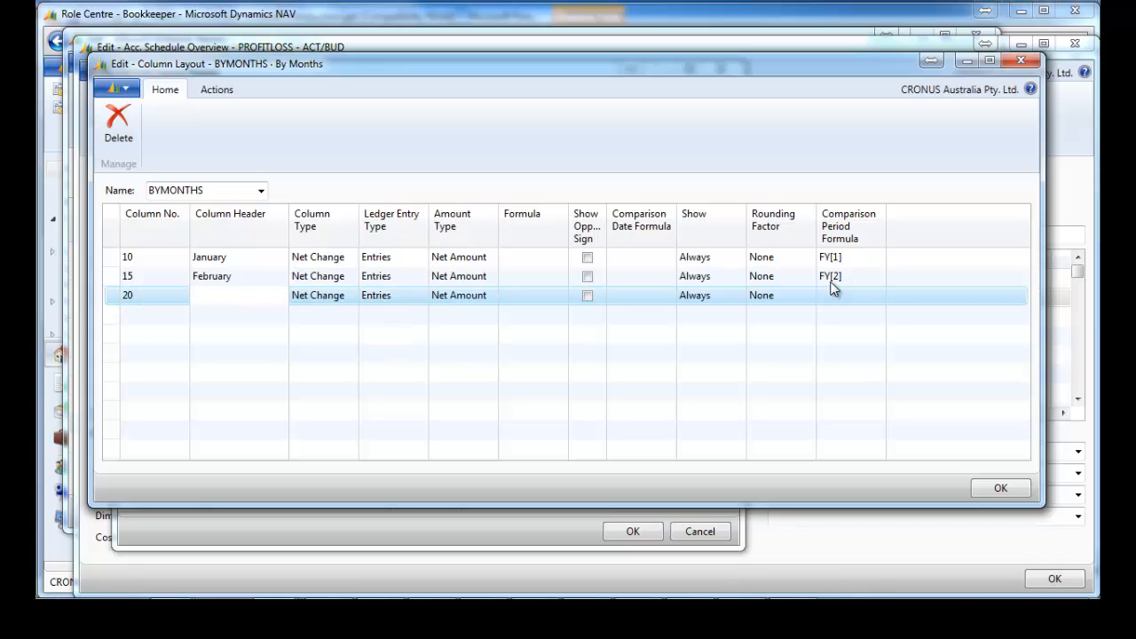
Look up the help page on the Comparison Period Formula field and its formula examples.
left_click(859, 276)
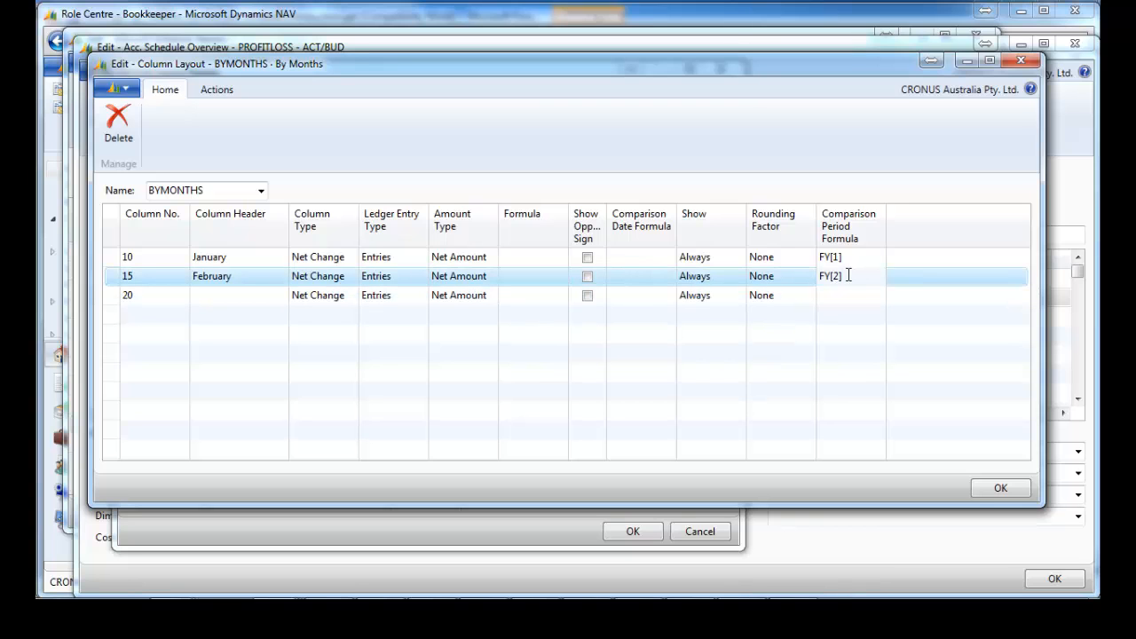
key("F1")
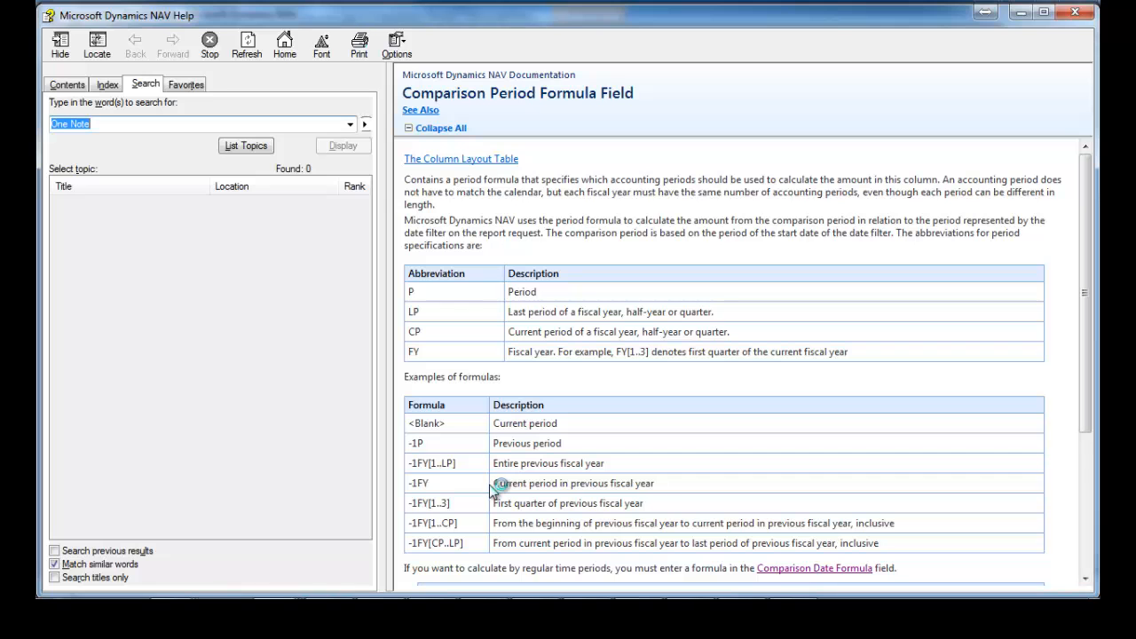
key("alt+F4")
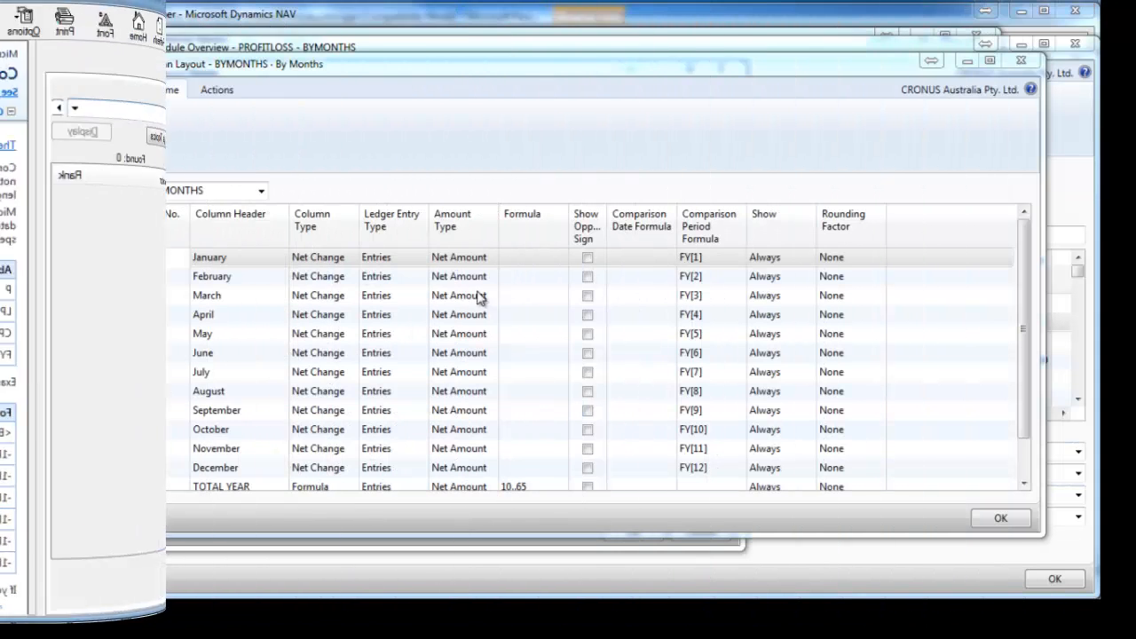
Review the completed BYMONTHS column layout down to TOTAL YEAR, close it and apply it to the schedule overview.
left_click(1025, 483)
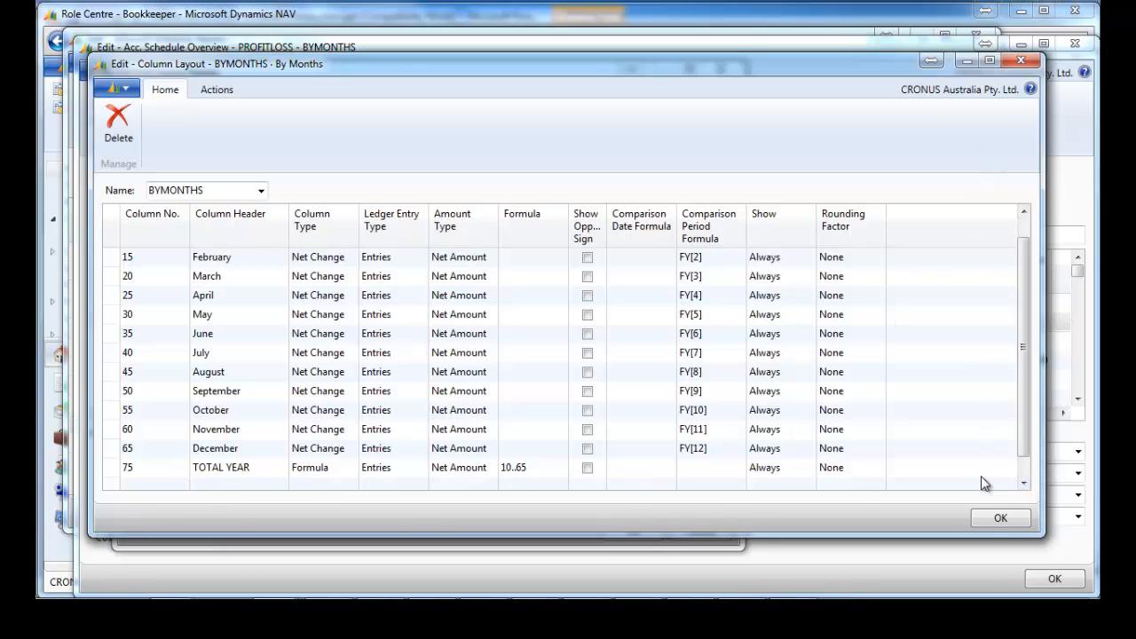
left_click(994, 519)
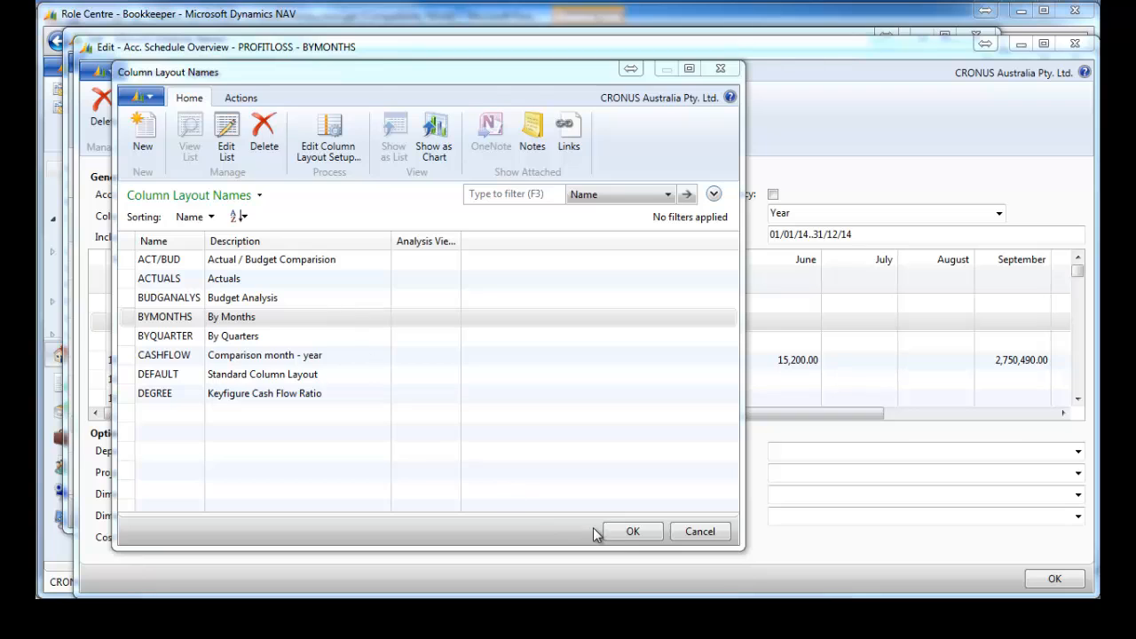
left_click(629, 532)
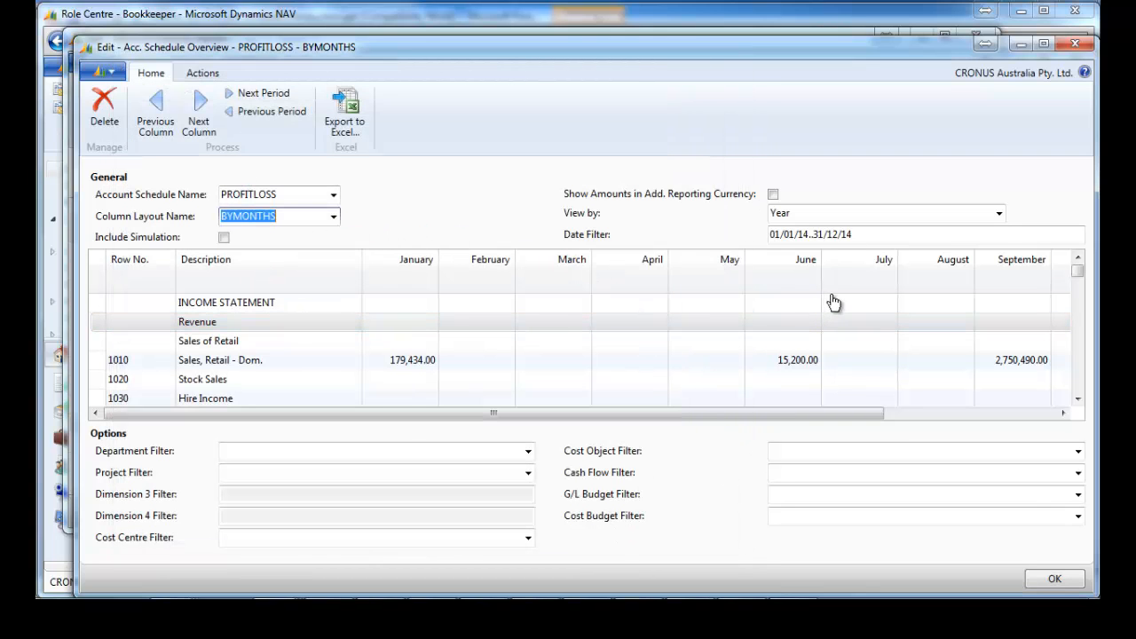
Drill down from the June amount of Sales, Retail - Dom. to its general ledger entries, and close both drill-down windows.
right_click(789, 366)
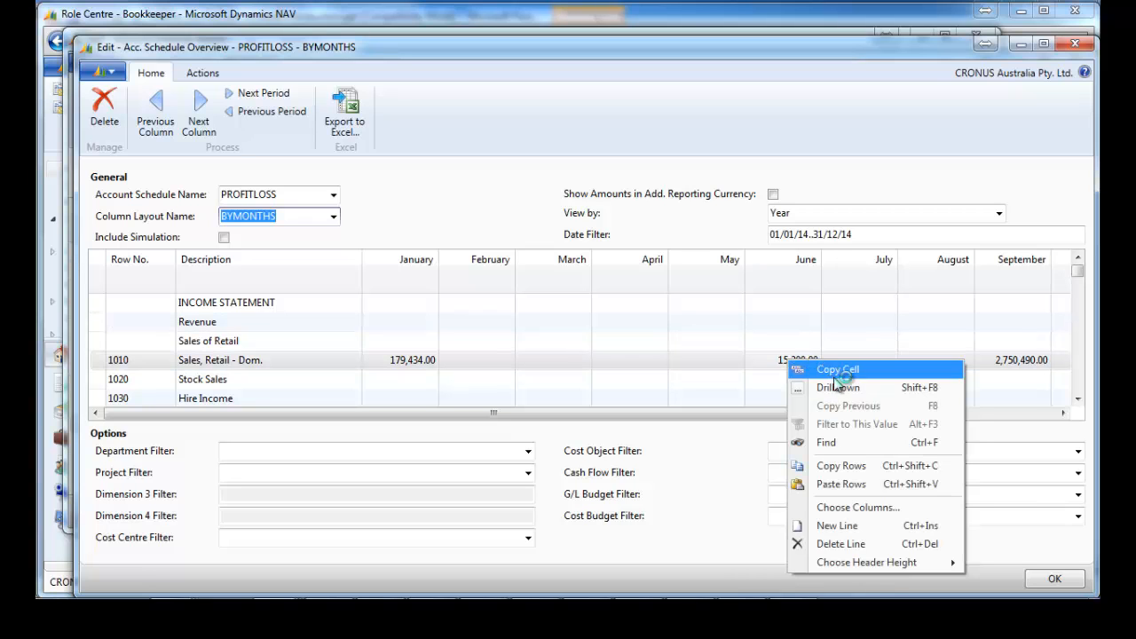
left_click(812, 325)
left_click(793, 357)
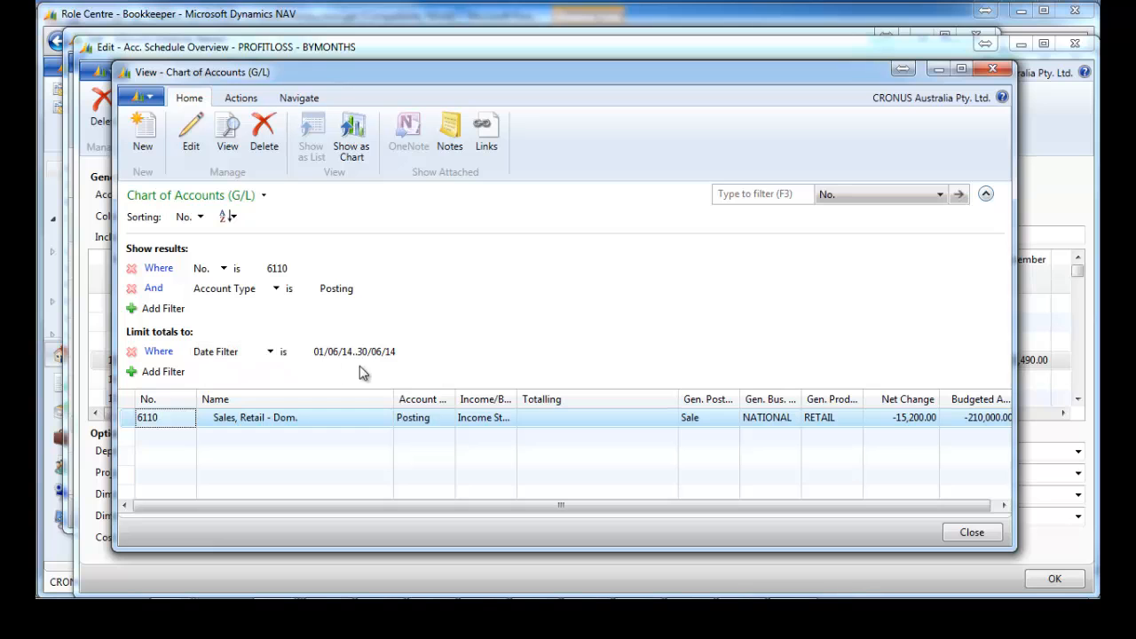
right_click(923, 424)
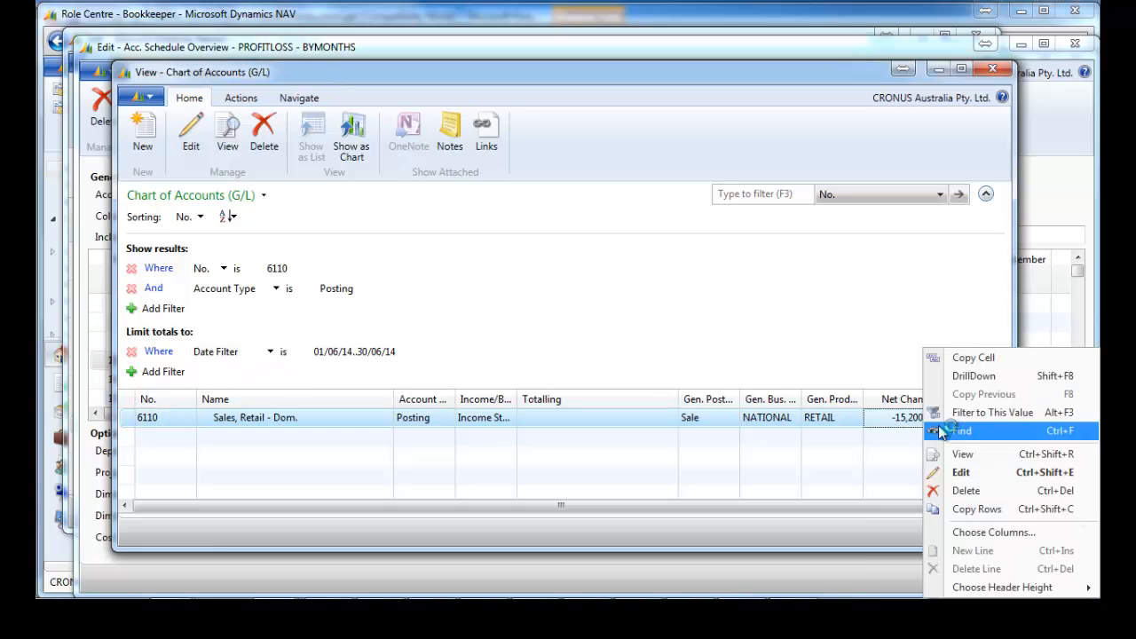
left_click(970, 375)
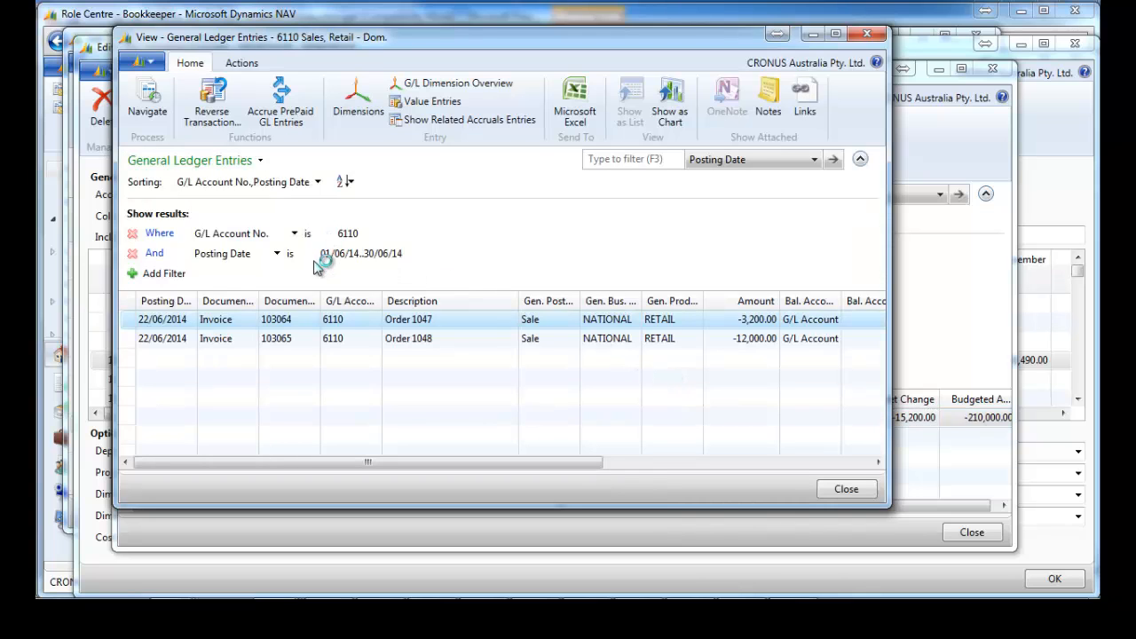
left_click(867, 34)
left_click(993, 71)
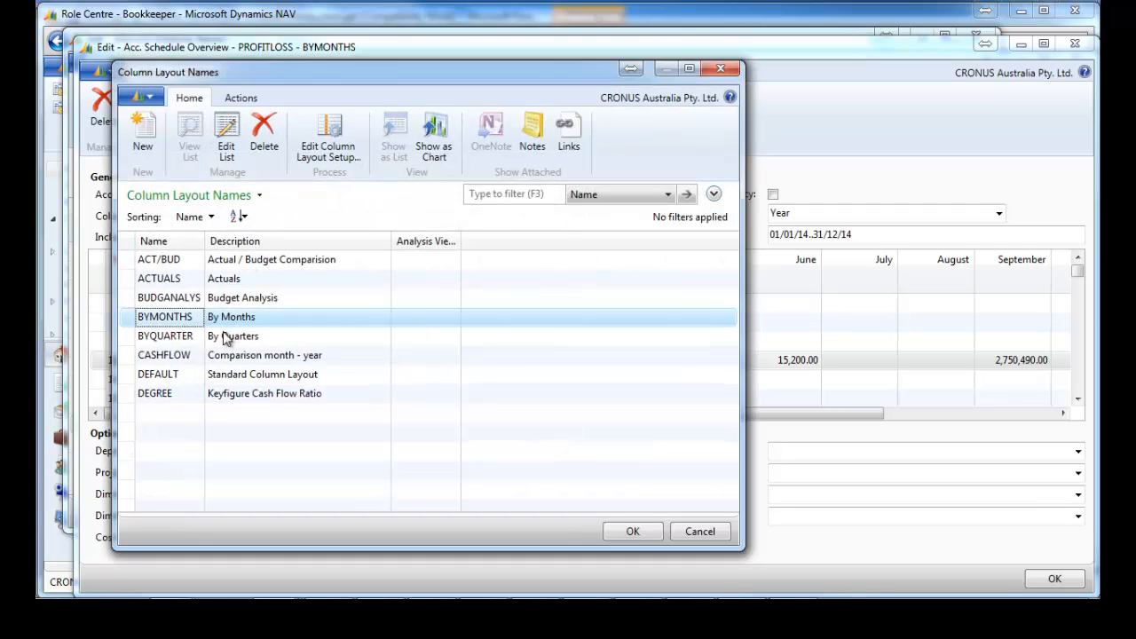
Apply the BYQUARTER column layout to the PROFITLOSS schedule overview.
double_click(241, 338)
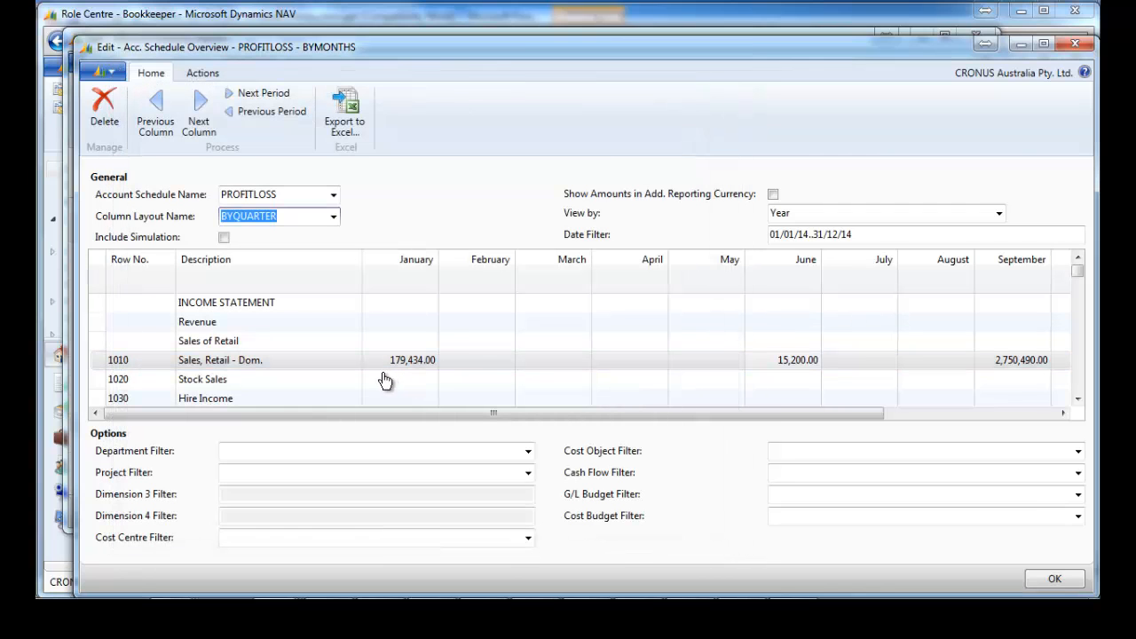
key("Tab")
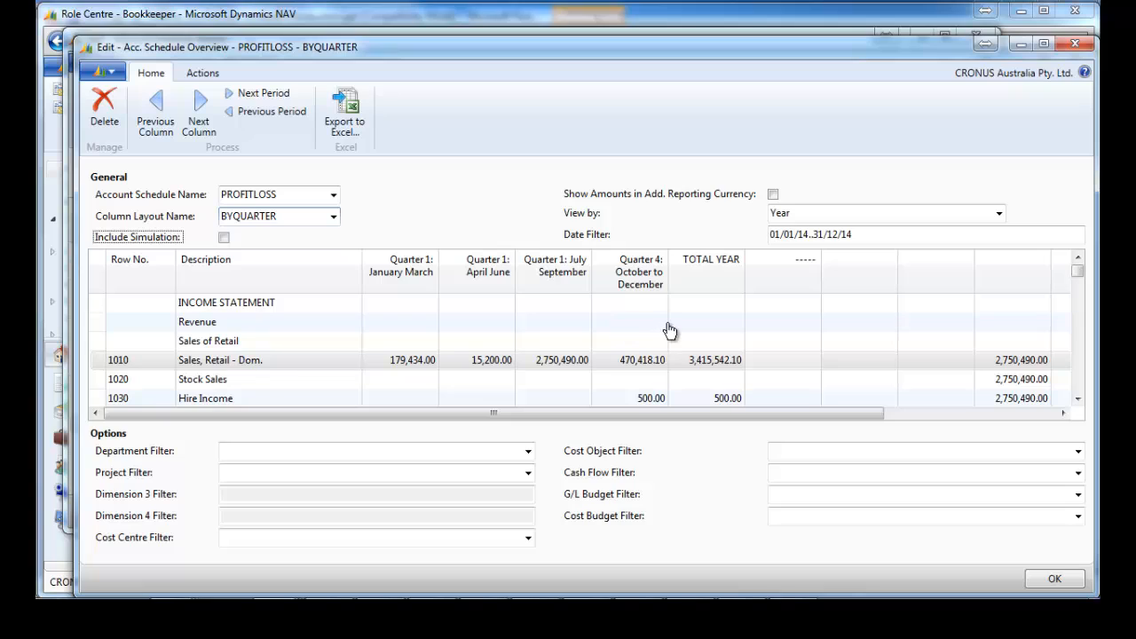
left_click(622, 324)
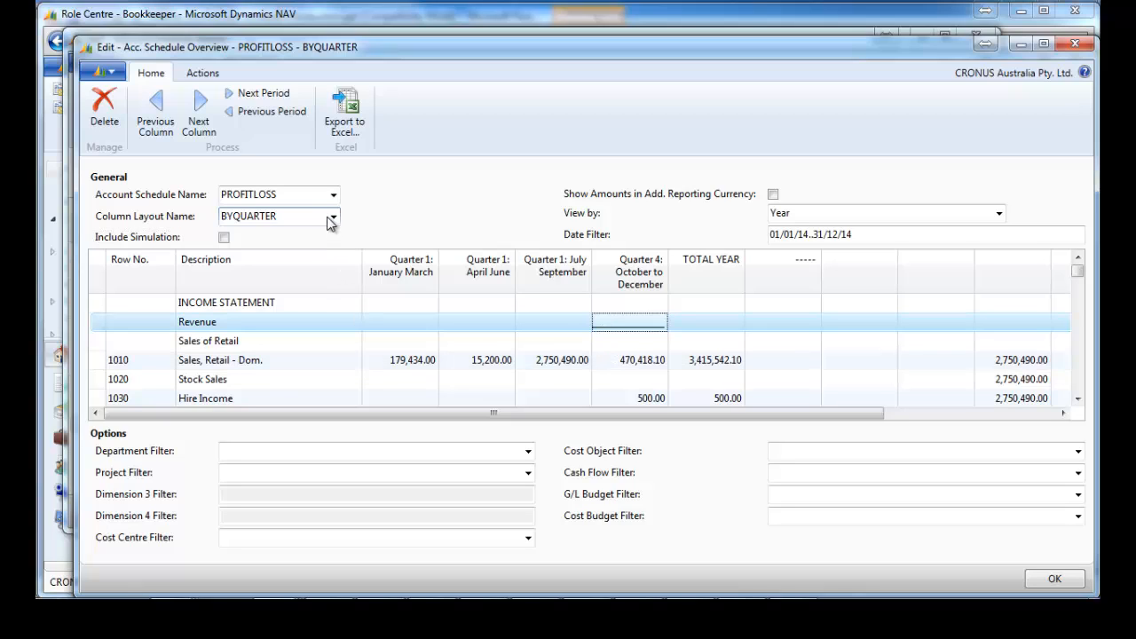
Review the column setup of the BYQUARTER layout, close it and choose the BYMONTHS layout.
right_click(306, 217)
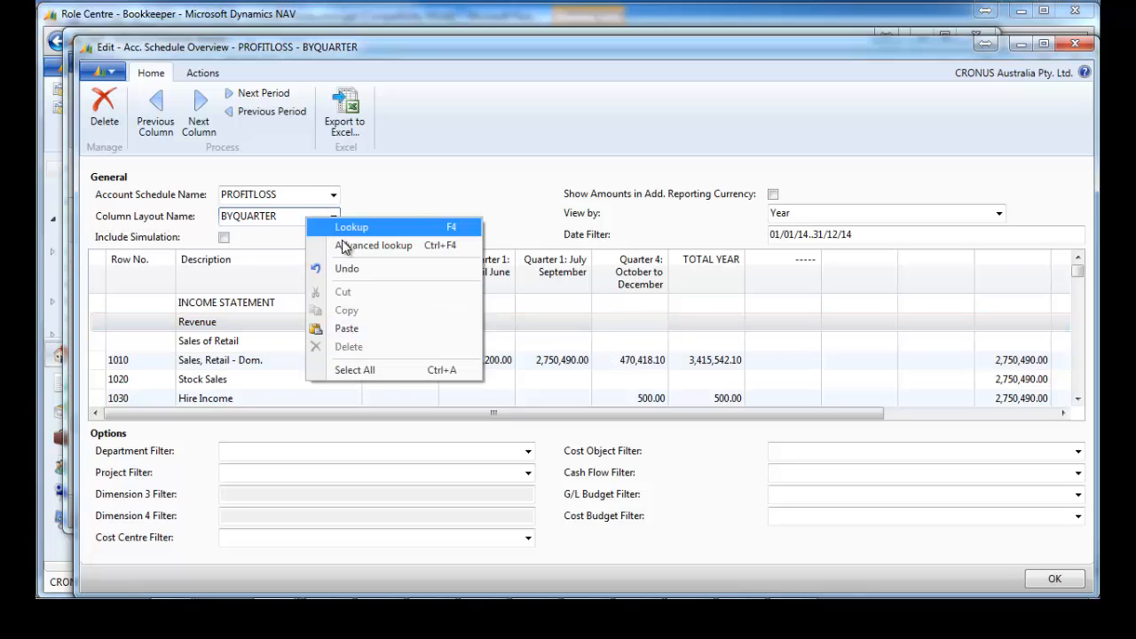
left_click(347, 249)
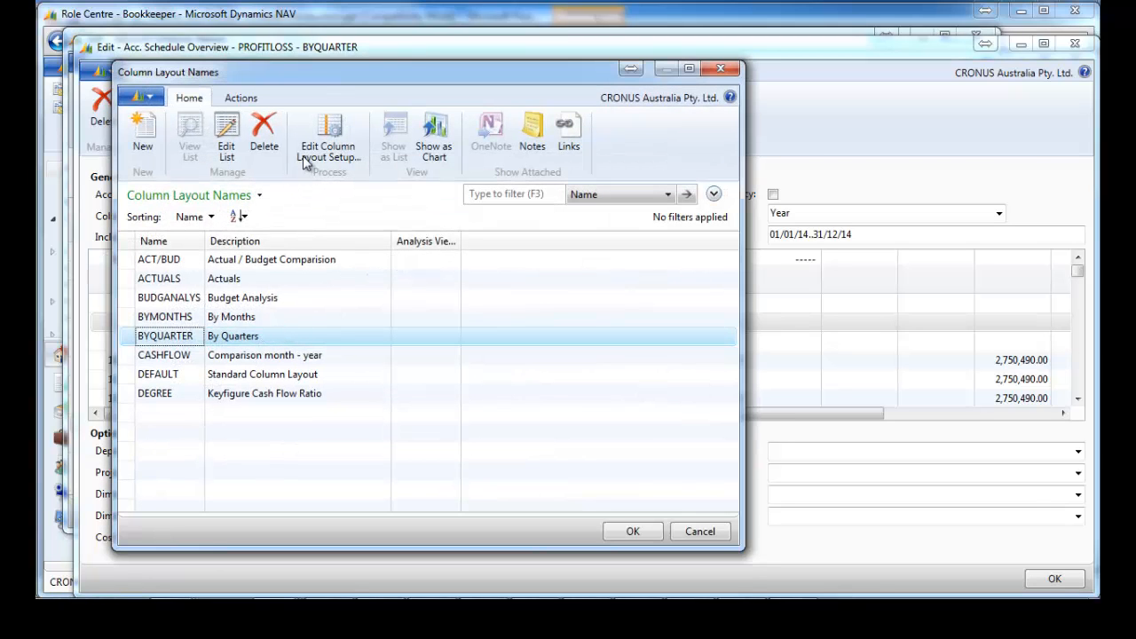
left_click(328, 142)
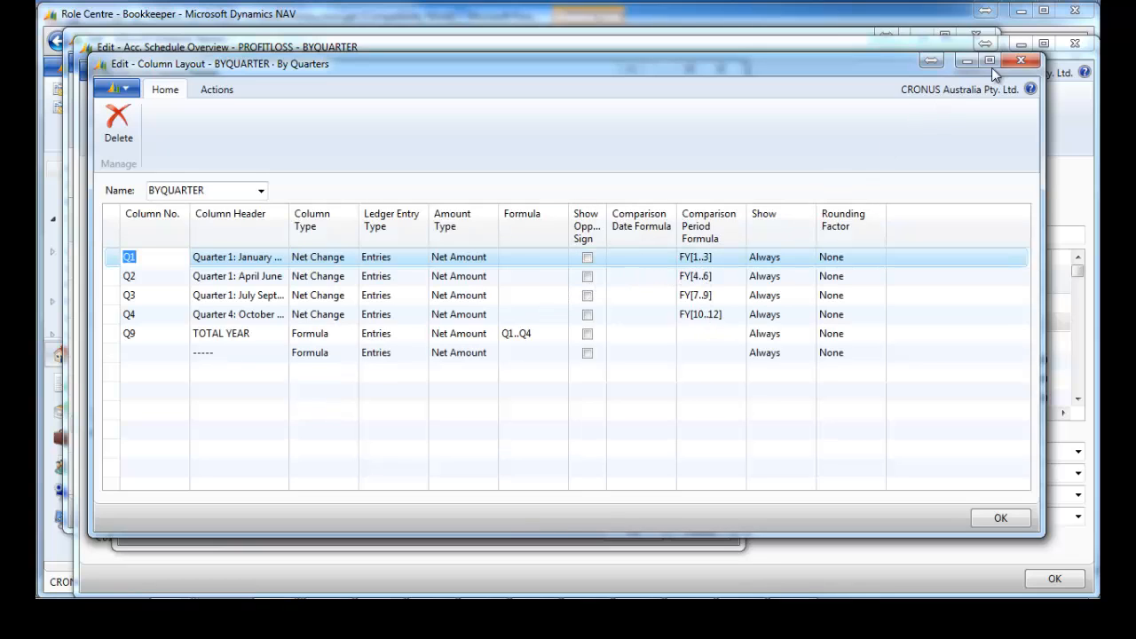
left_click(1020, 60)
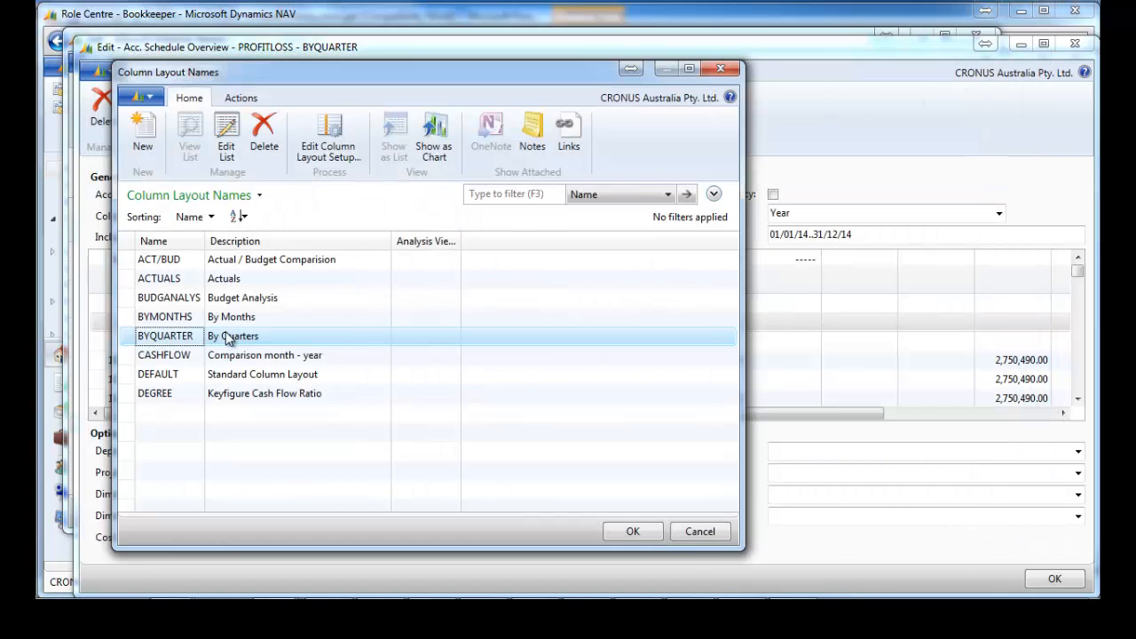
double_click(230, 317)
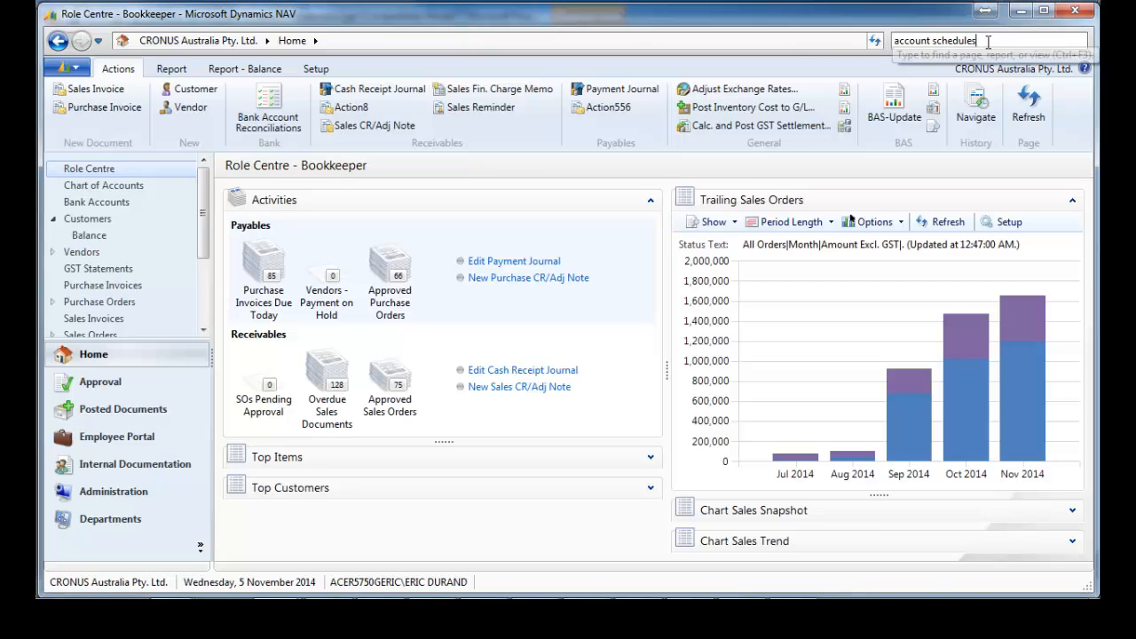
Search for dimensions, view the values set up for the DEPARTMENT dimension, and close both windows.
left_click(932, 40)
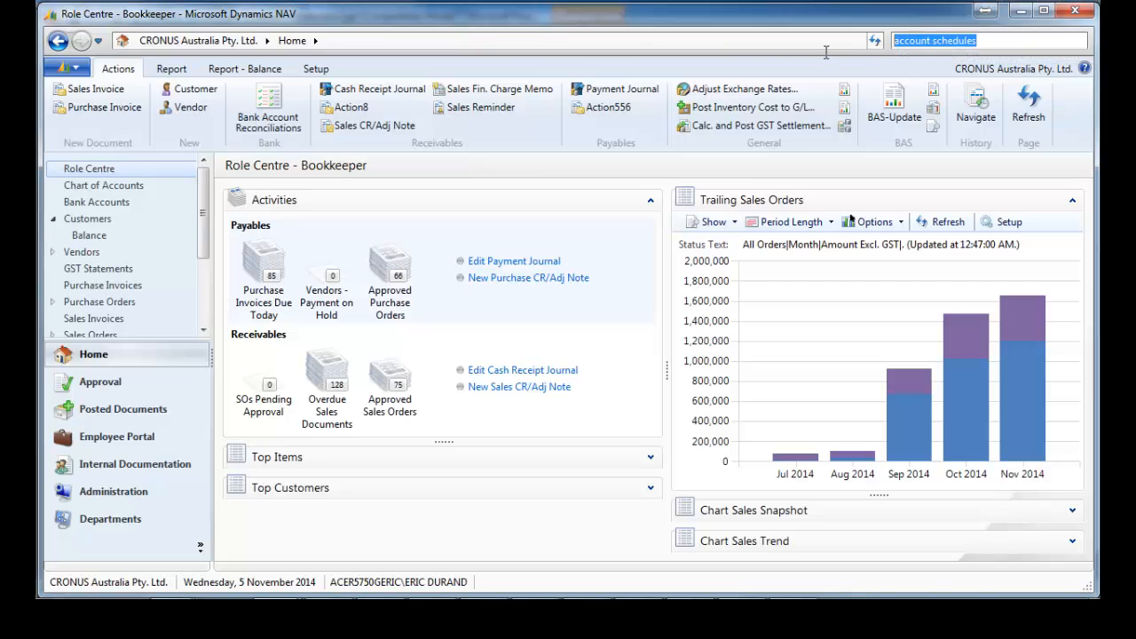
type("dimen")
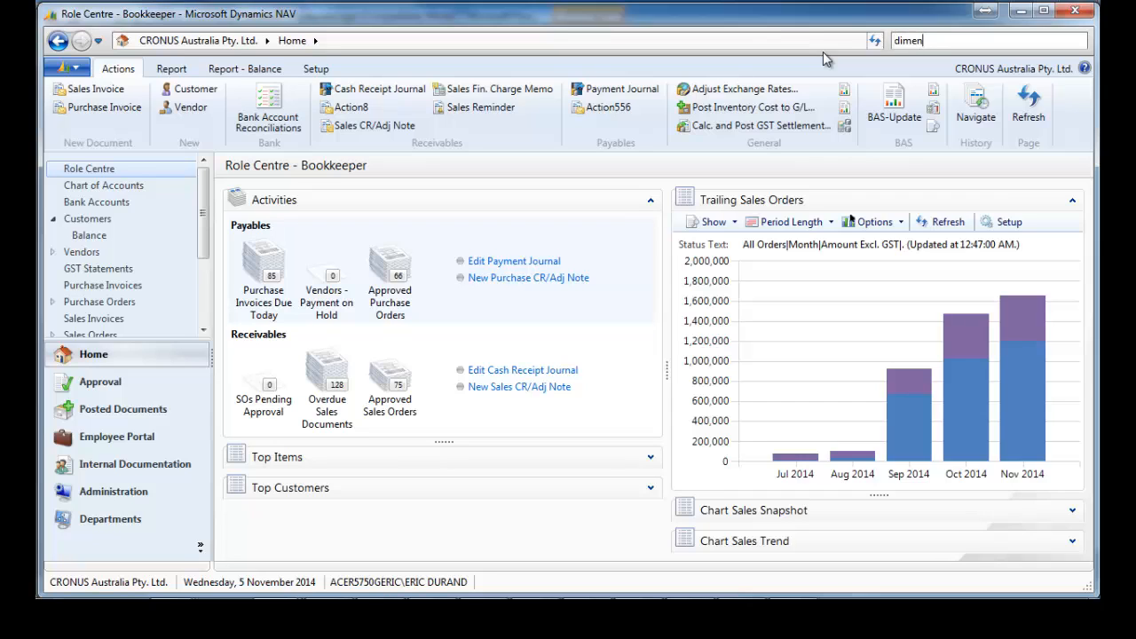
type("sions")
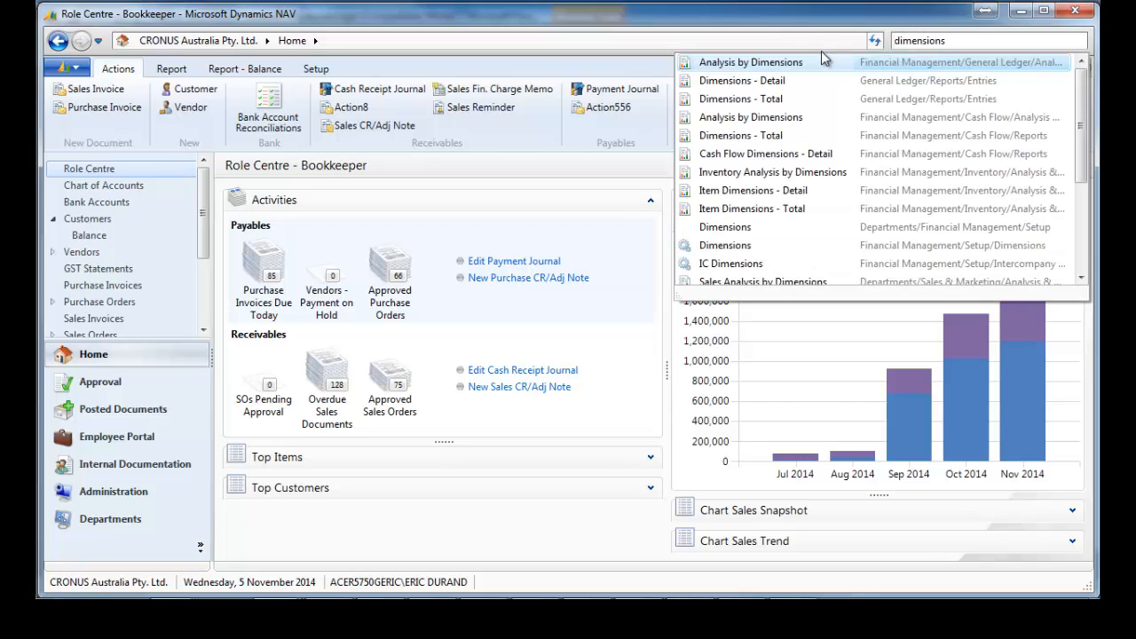
left_click(729, 248)
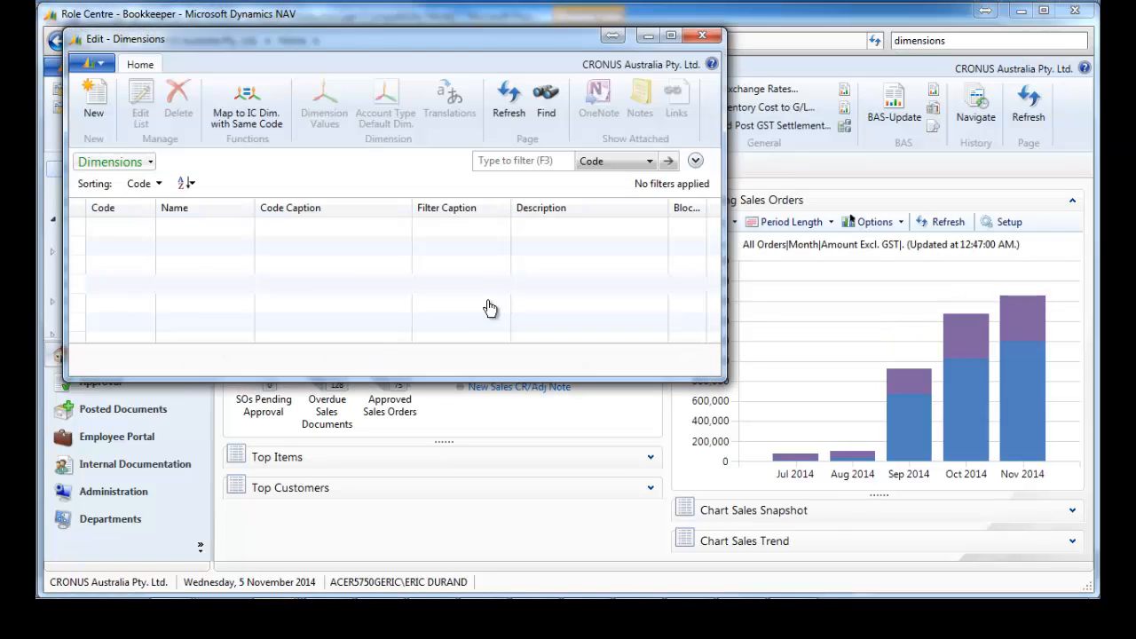
left_click(186, 283)
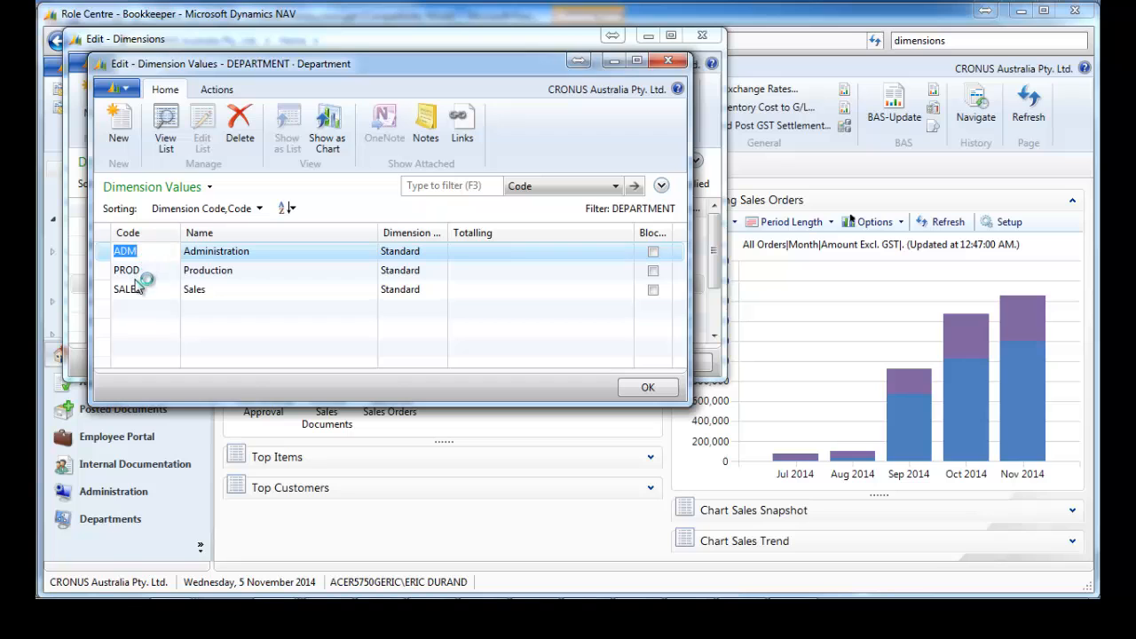
left_click(677, 61)
left_click(703, 36)
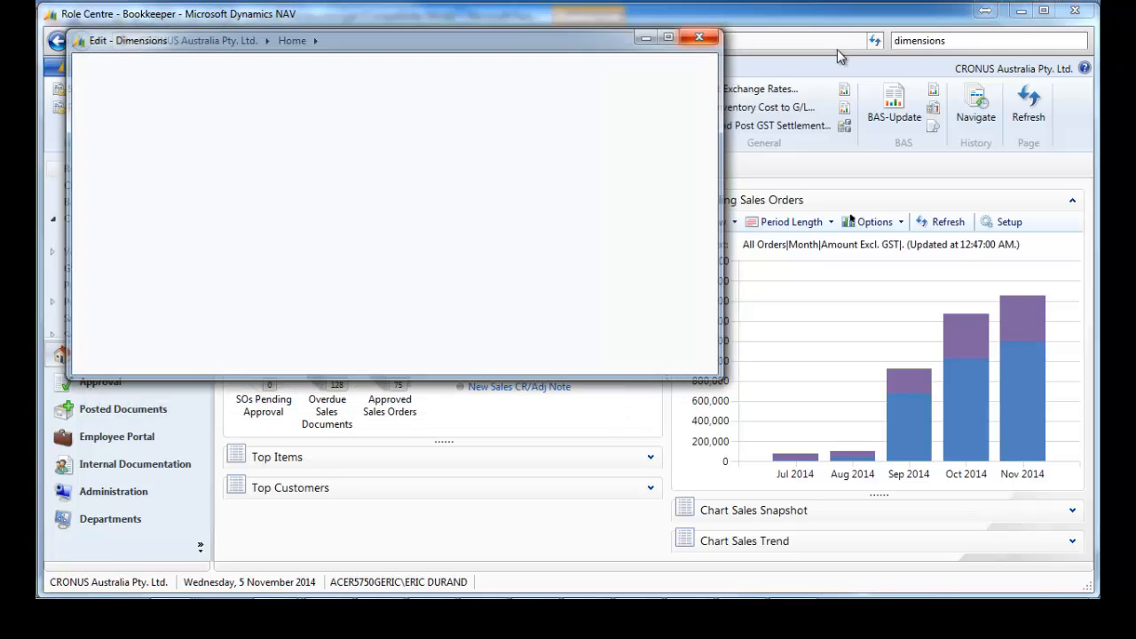
Find Account Schedules, open the column layout setup and bring up the list of column layout names.
left_click_drag(963, 39, 778, 40)
type("account sch")
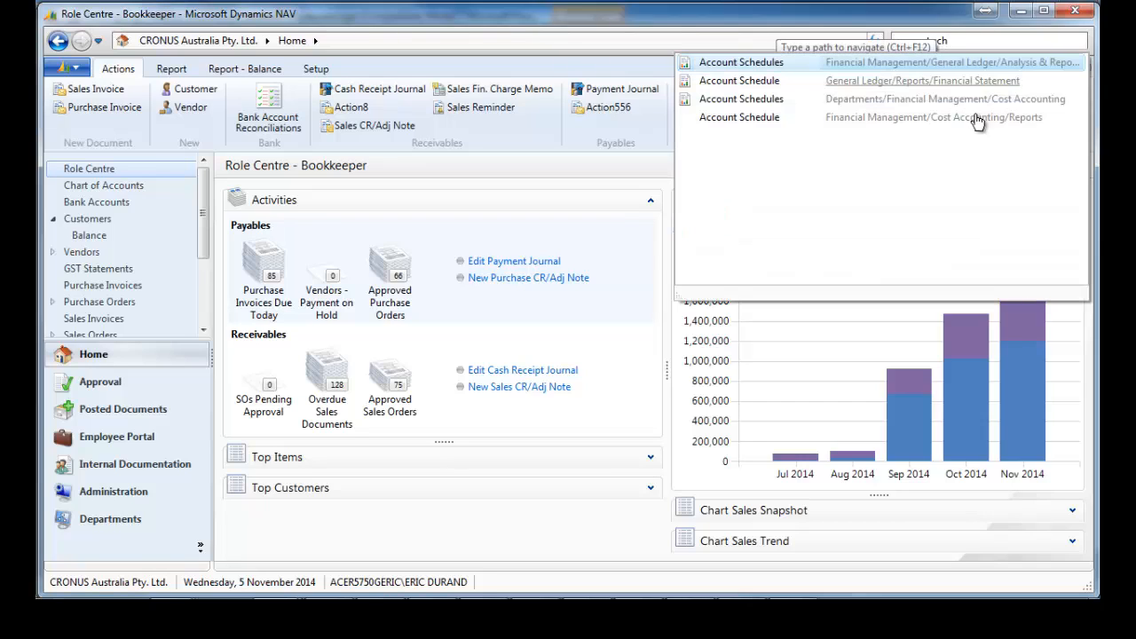
left_click(757, 67)
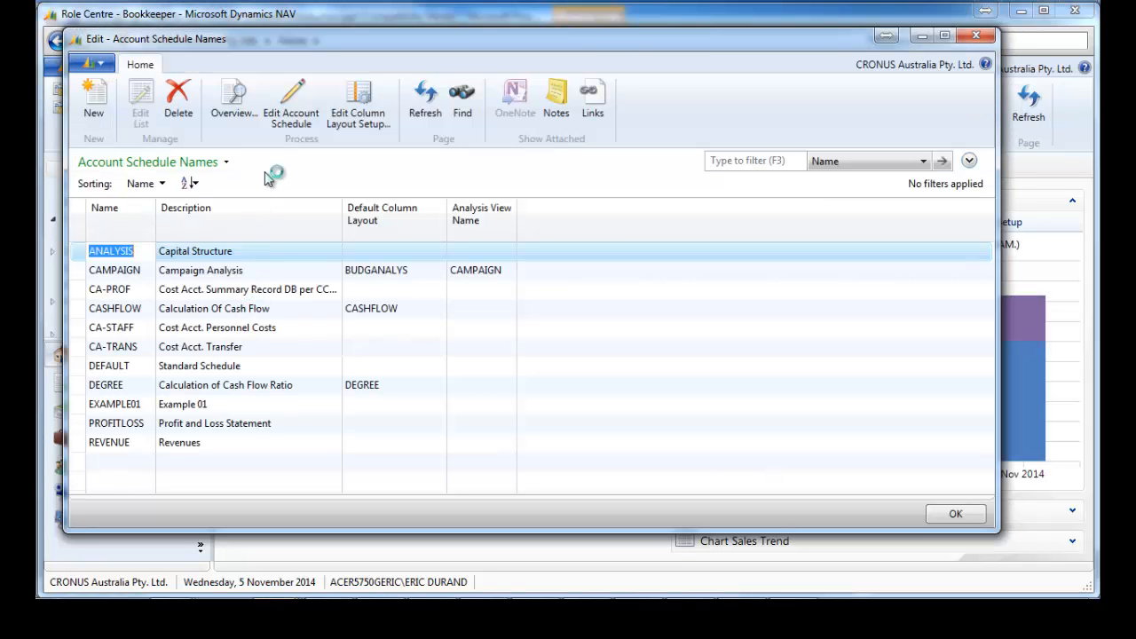
left_click(358, 114)
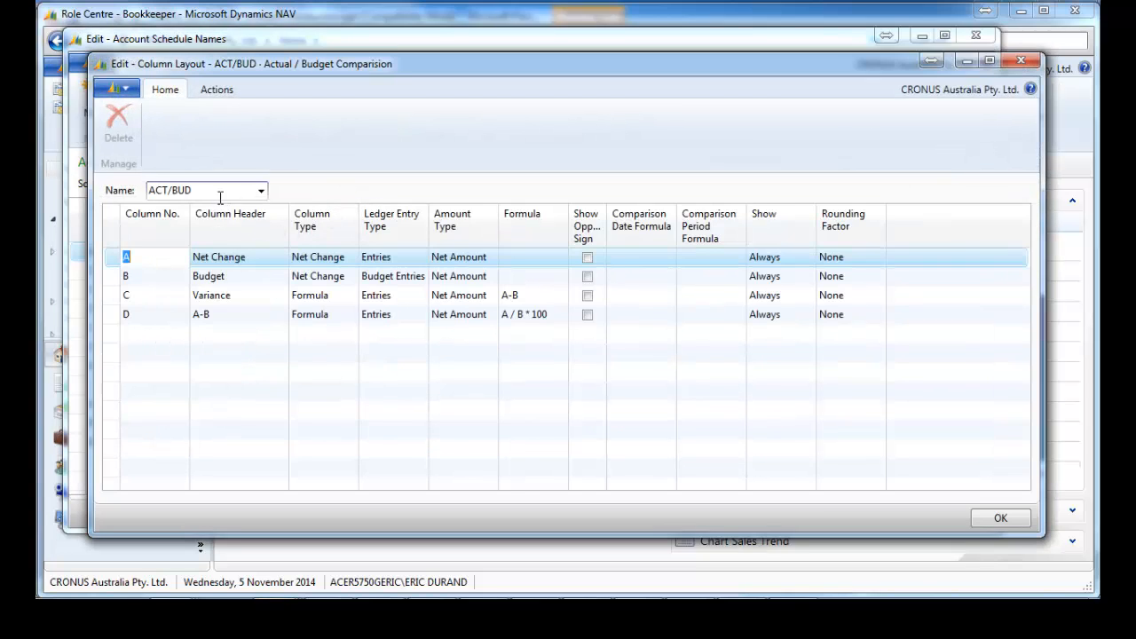
right_click(206, 191)
left_click(263, 220)
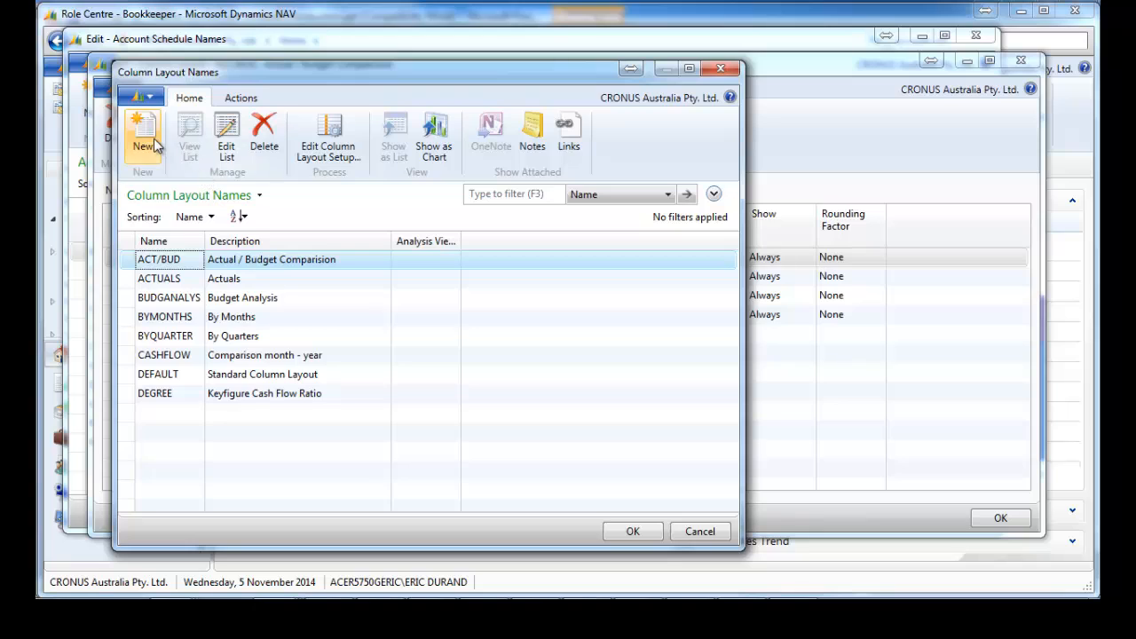
Create a column layout named DEPARTMENT with the description Departments and open its column setup.
left_click(143, 133)
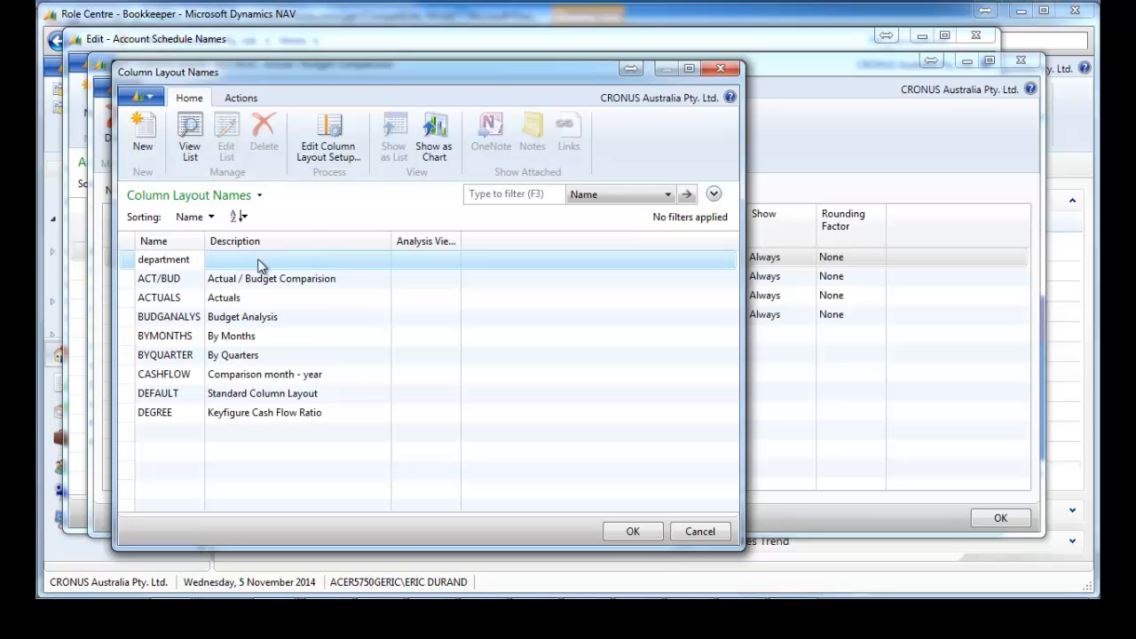
left_click(259, 260)
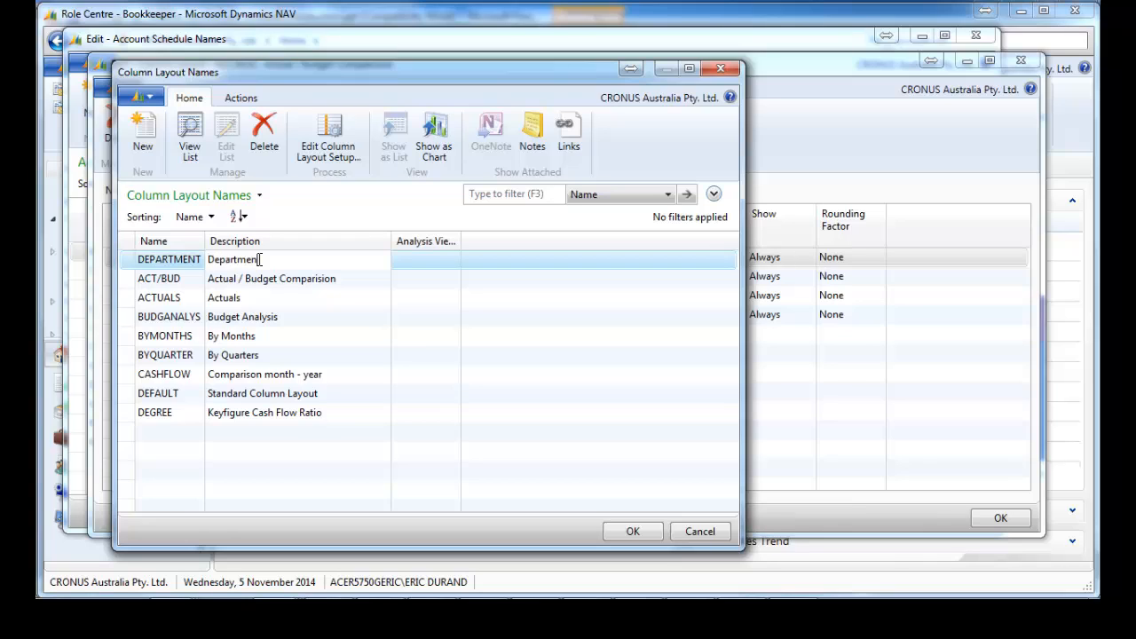
key("Tab")
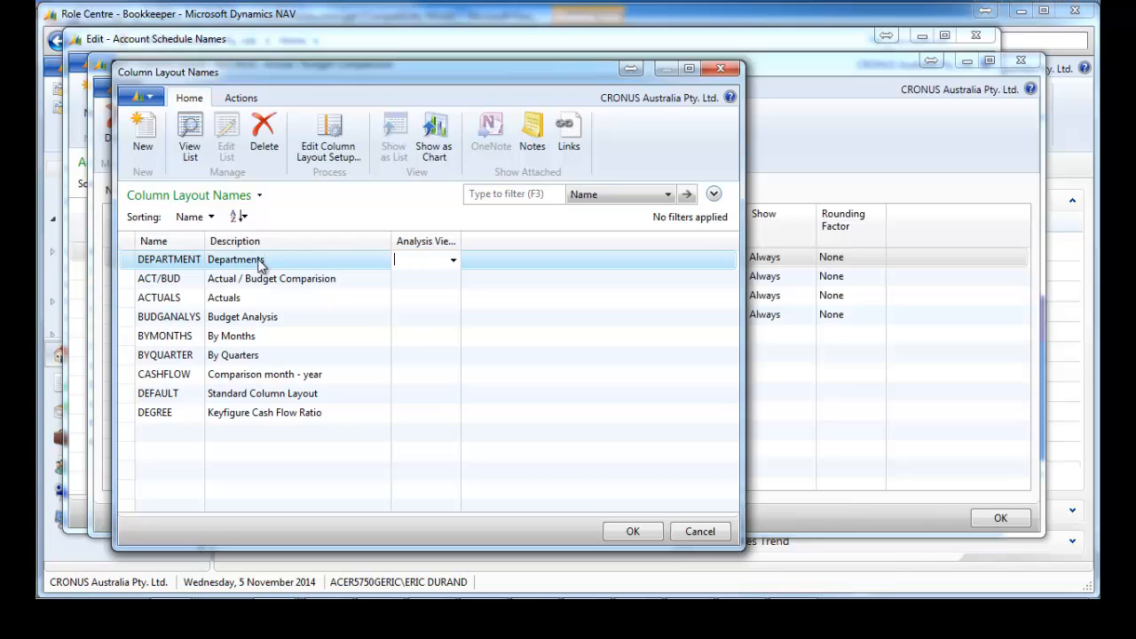
left_click(327, 145)
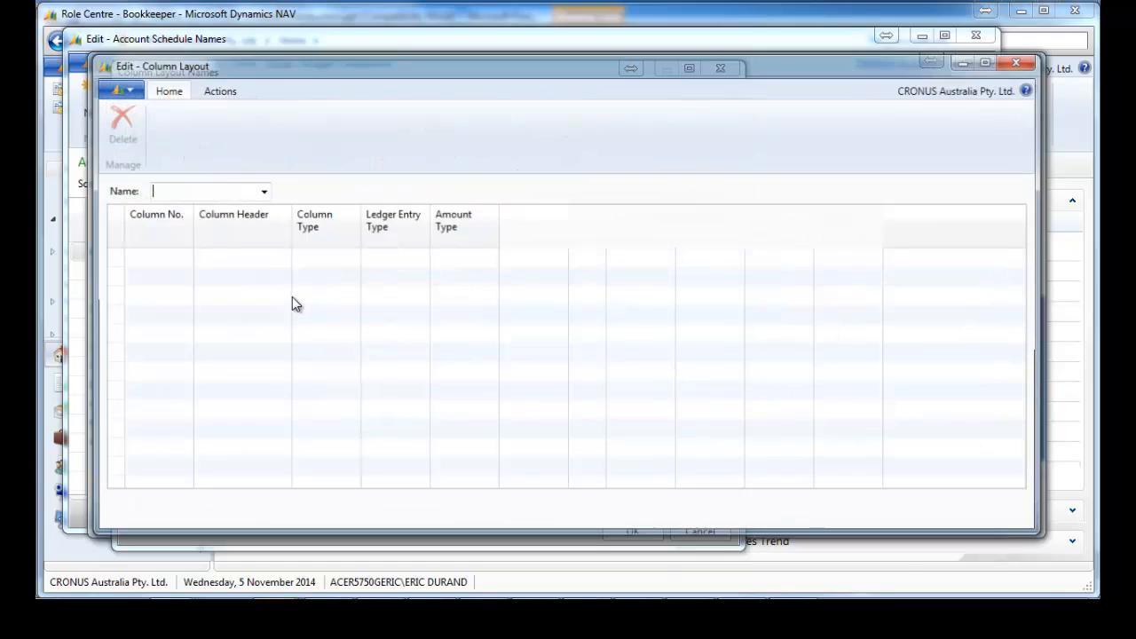
left_click(165, 256)
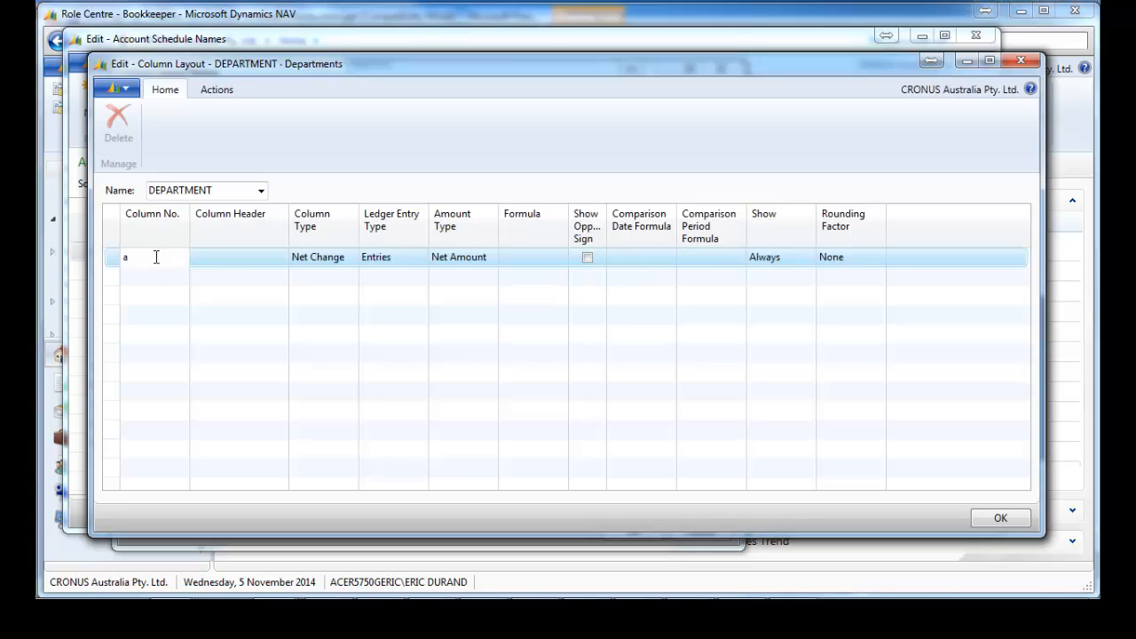
type("adm")
key("Tab")
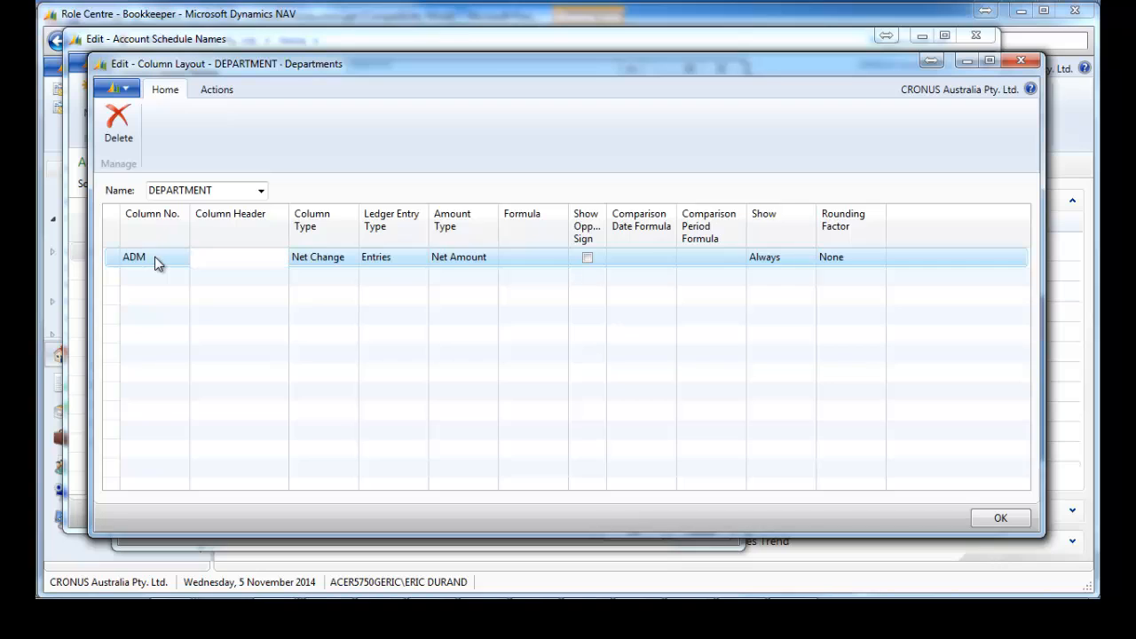
type("adm")
Set the first layout line's column number to 10 and its column header to Administration.
key("shift+Home")
left_click(155, 256)
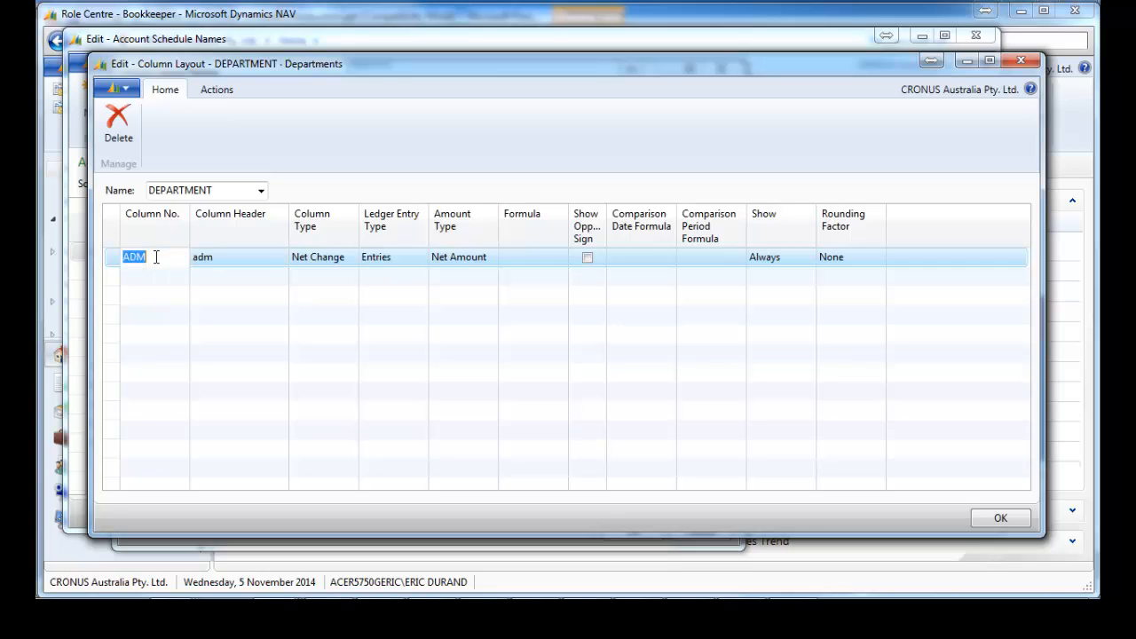
key("Tab")
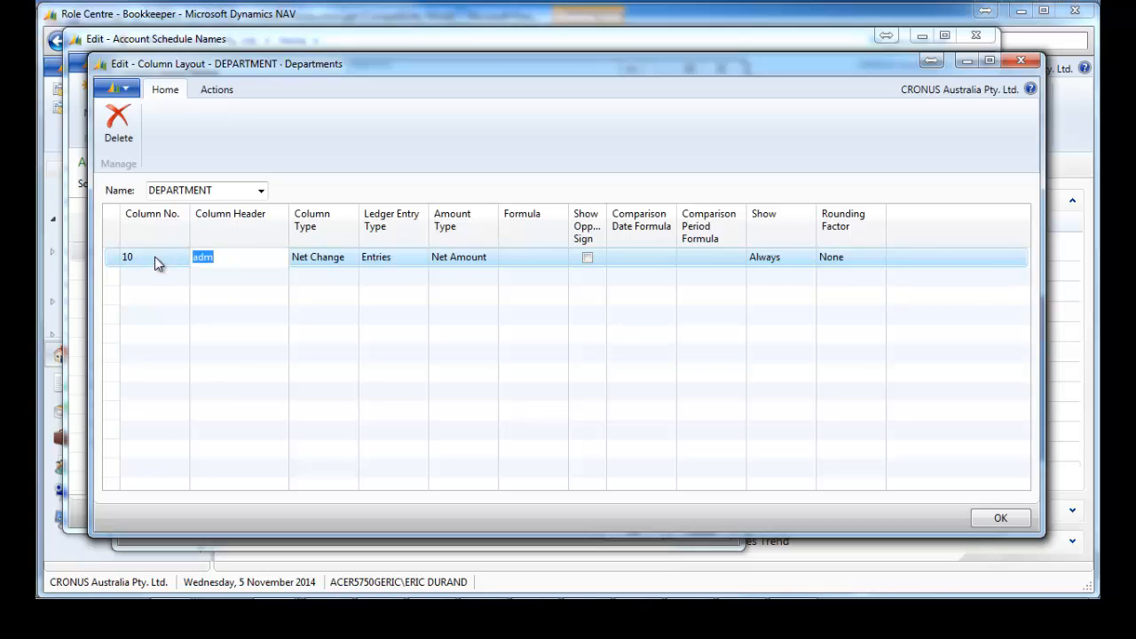
type("Administration")
key("Tab")
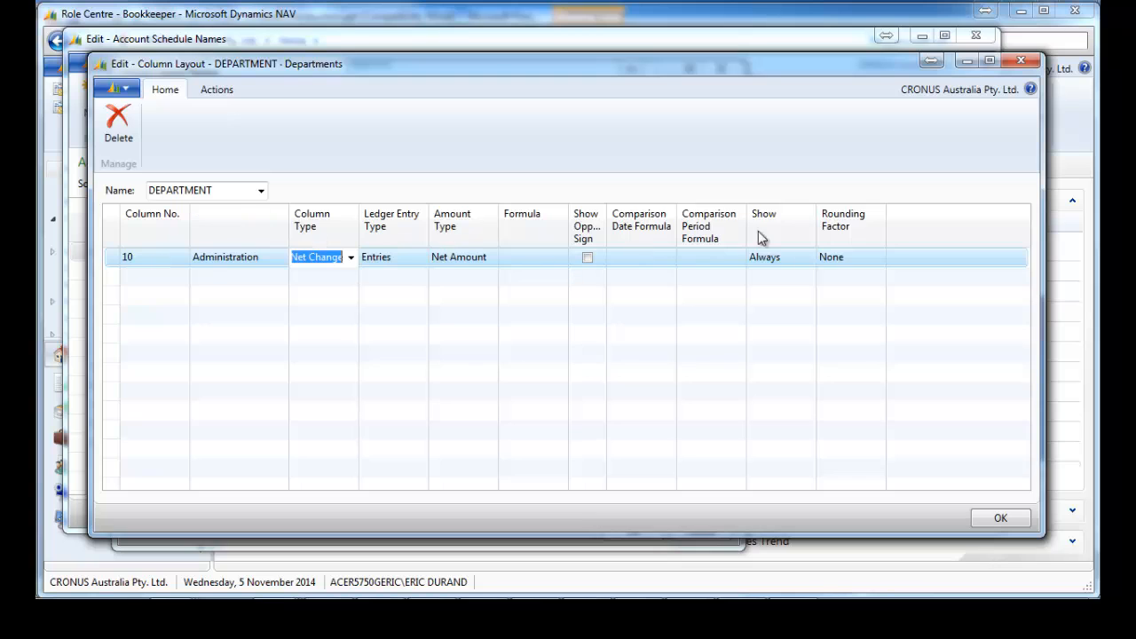
Show the Department Code Totalling column on the column layout lines and reopen the column setup of the DEPARTMENT layout.
right_click(695, 231)
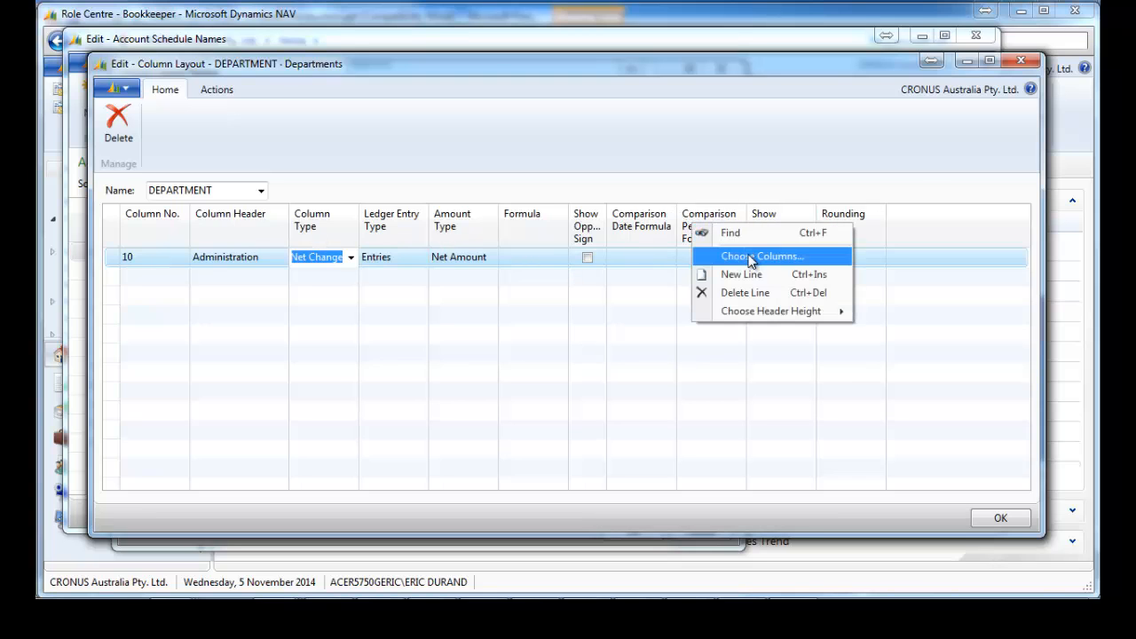
left_click(756, 254)
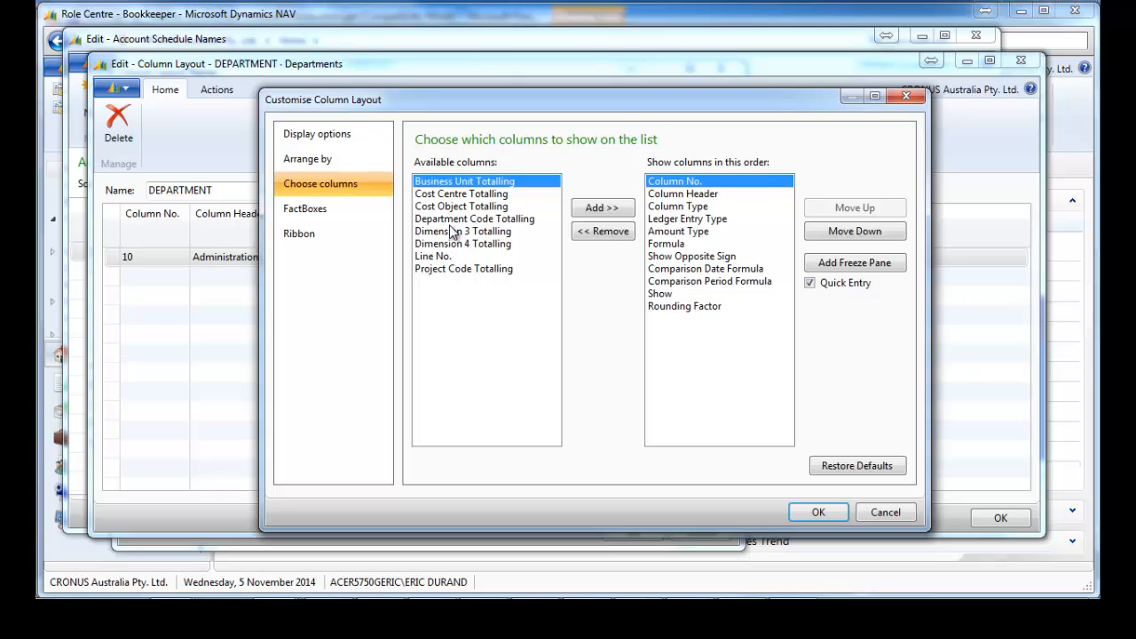
left_click(454, 220)
left_click(579, 210)
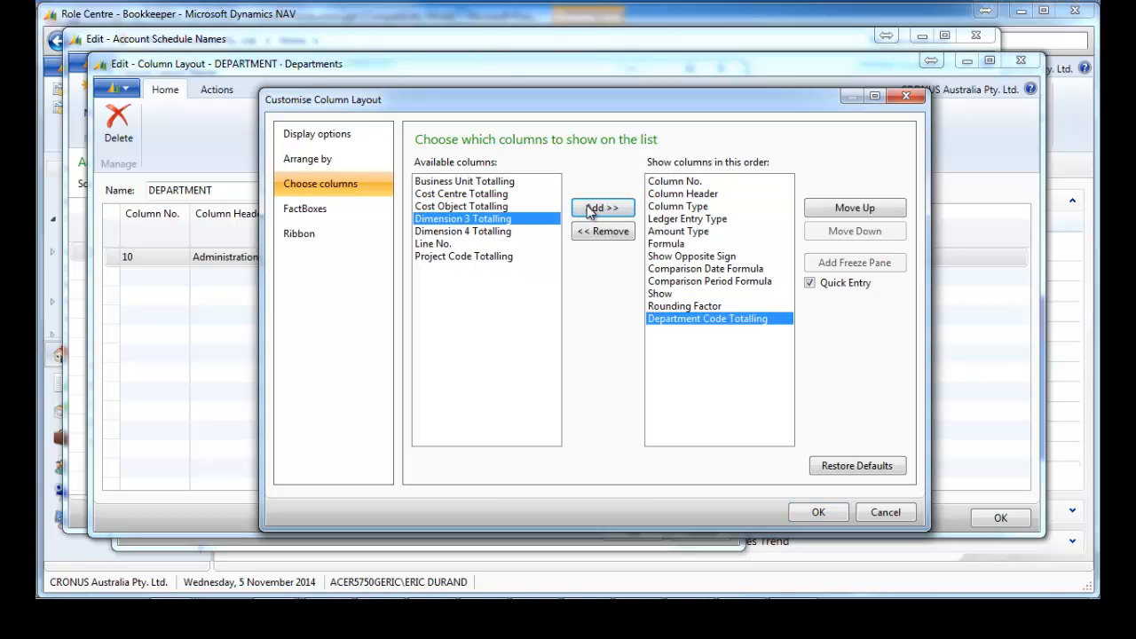
left_click(826, 512)
left_click(682, 323)
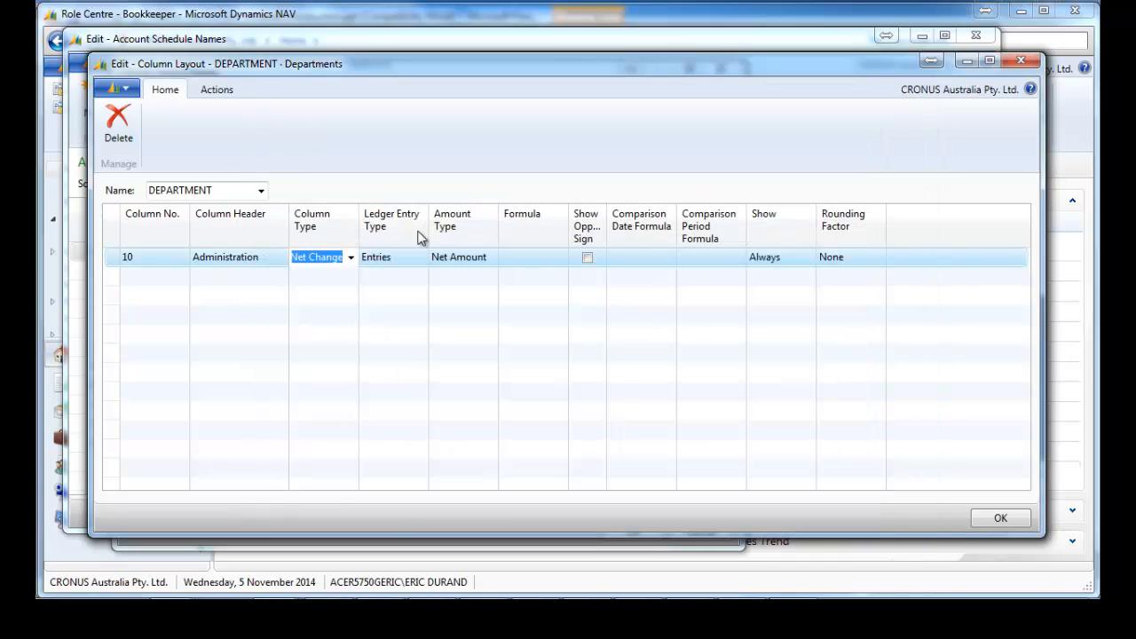
left_click(261, 190)
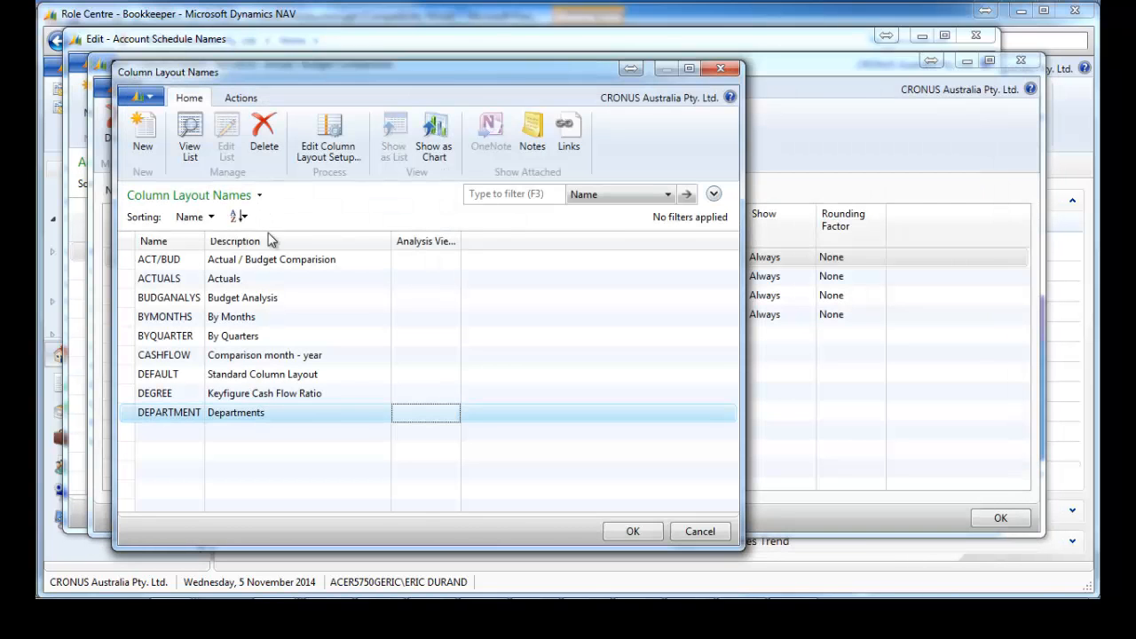
left_click(327, 150)
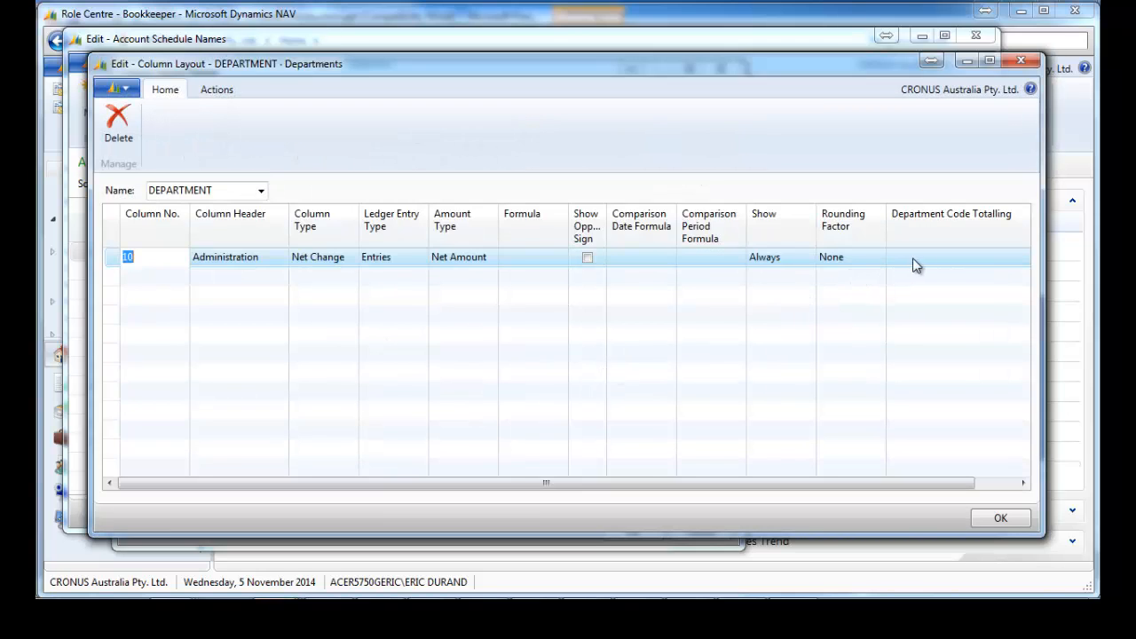
Set the Department Code Totalling of the Administration line to ADM.
left_click(915, 258)
type("adm")
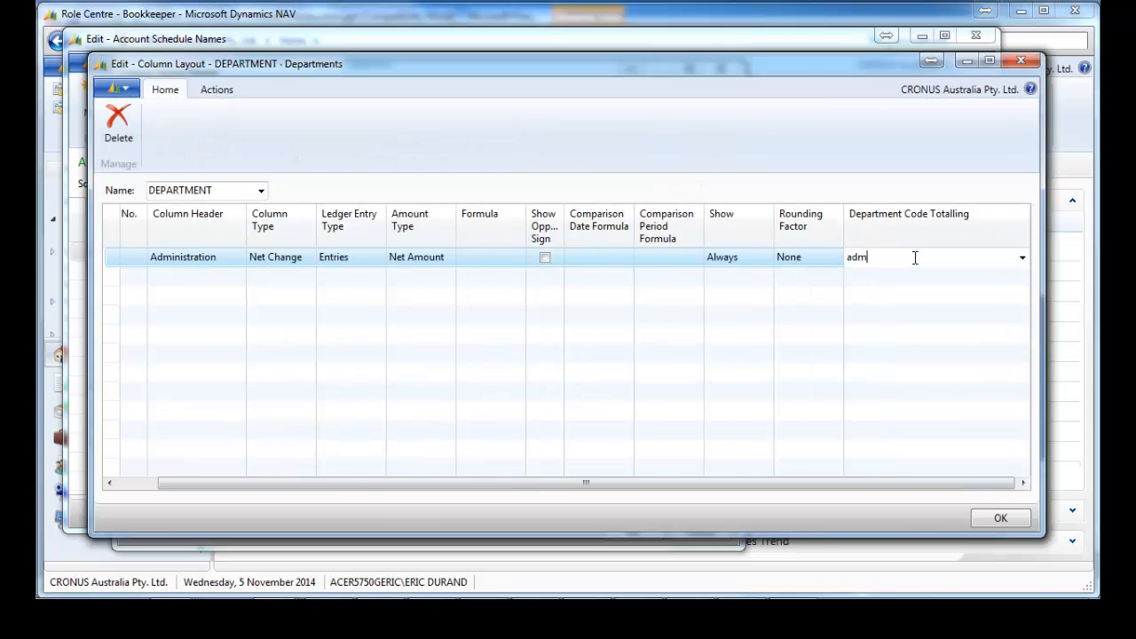
key("Caps_Lock")
type("ADM")
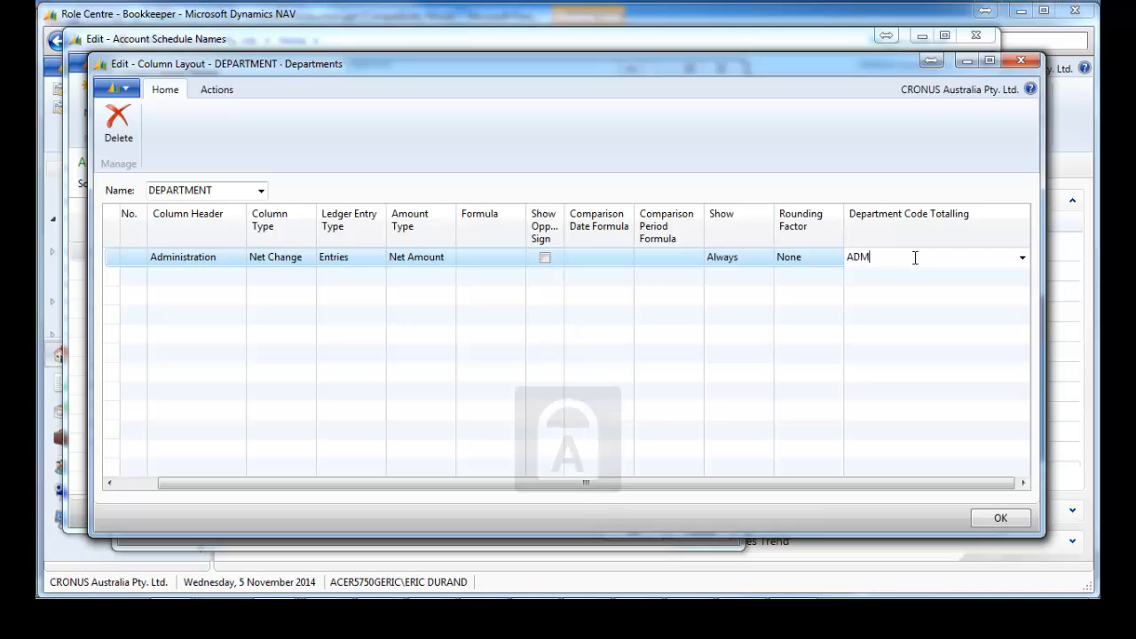
key("Return")
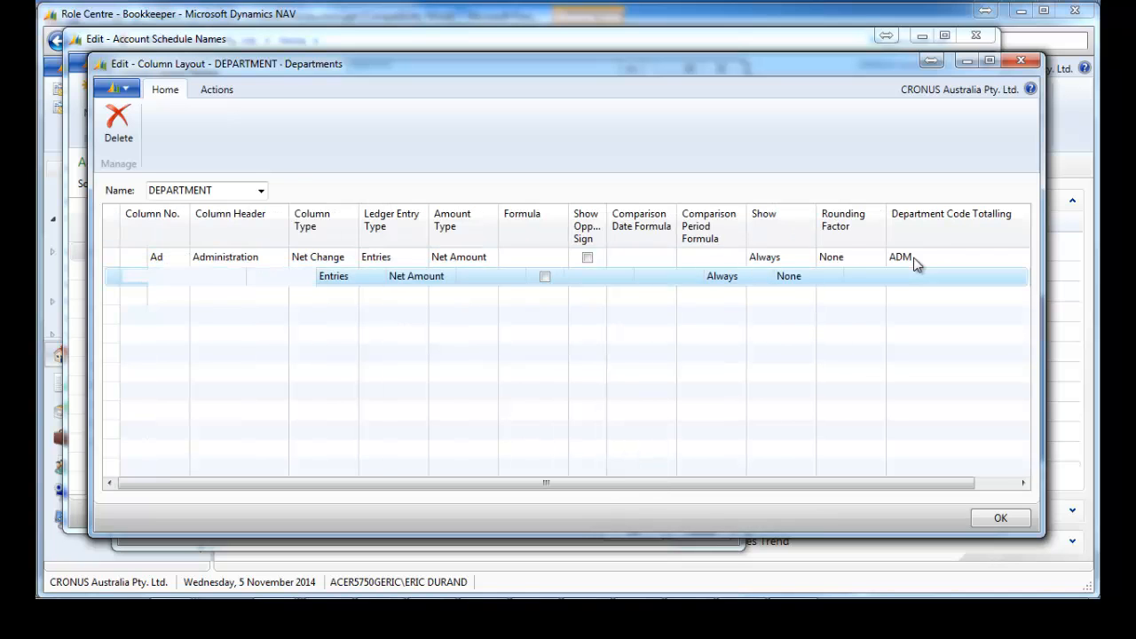
Add layout line 20 with the column header Sales and line 30 with the column header Prod.
type("20")
key("Return")
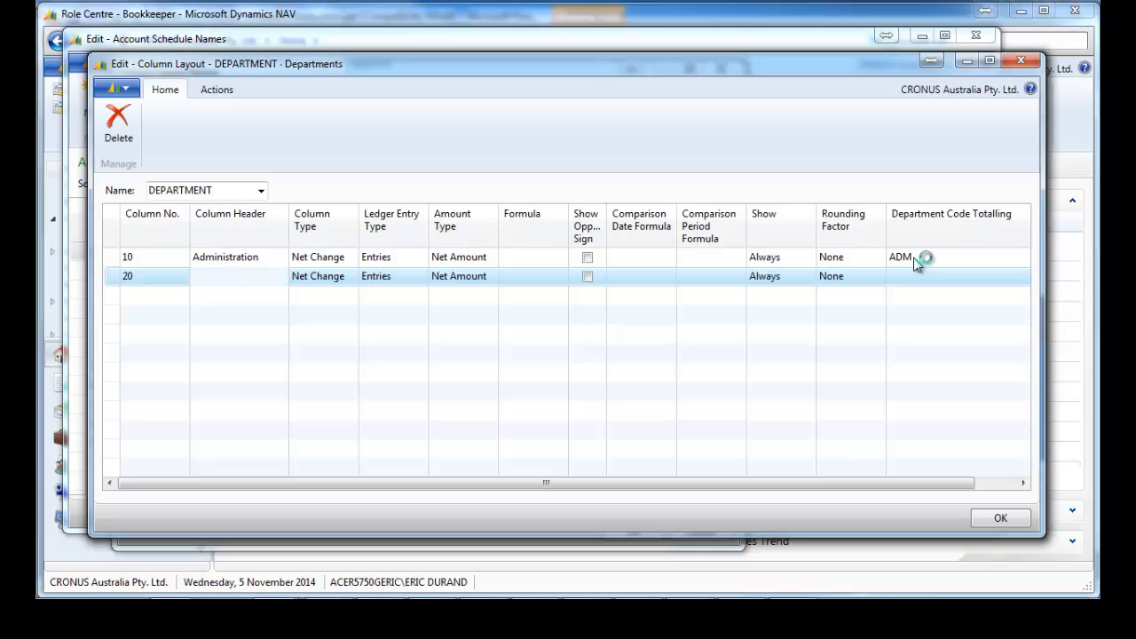
key("BackSpace")
key("Caps_Lock")
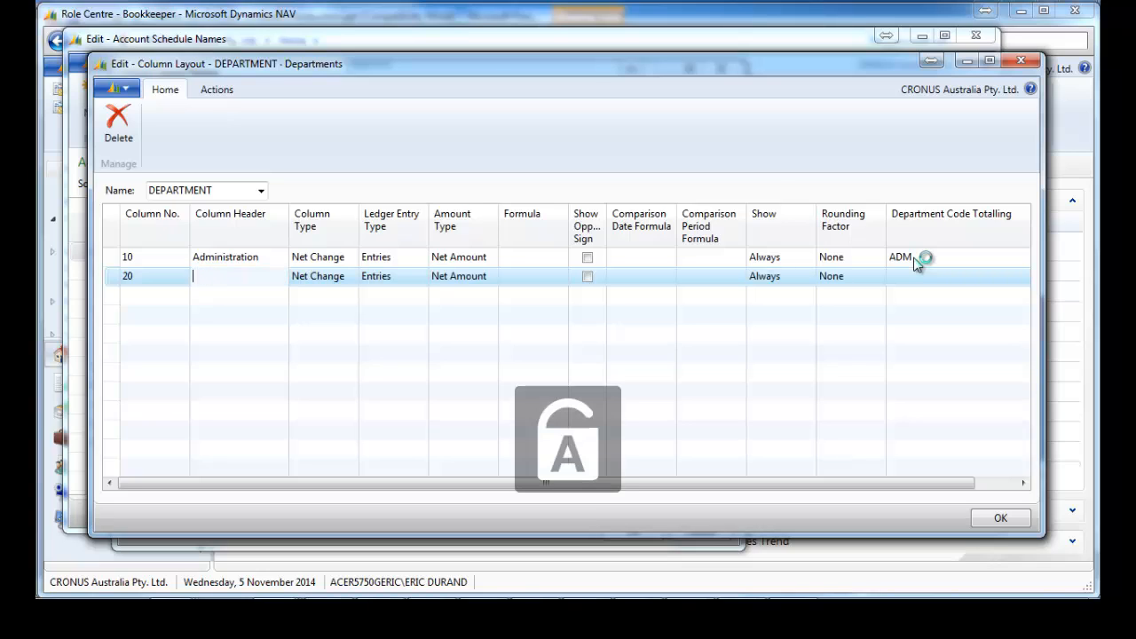
type("Sales")
key("Return")
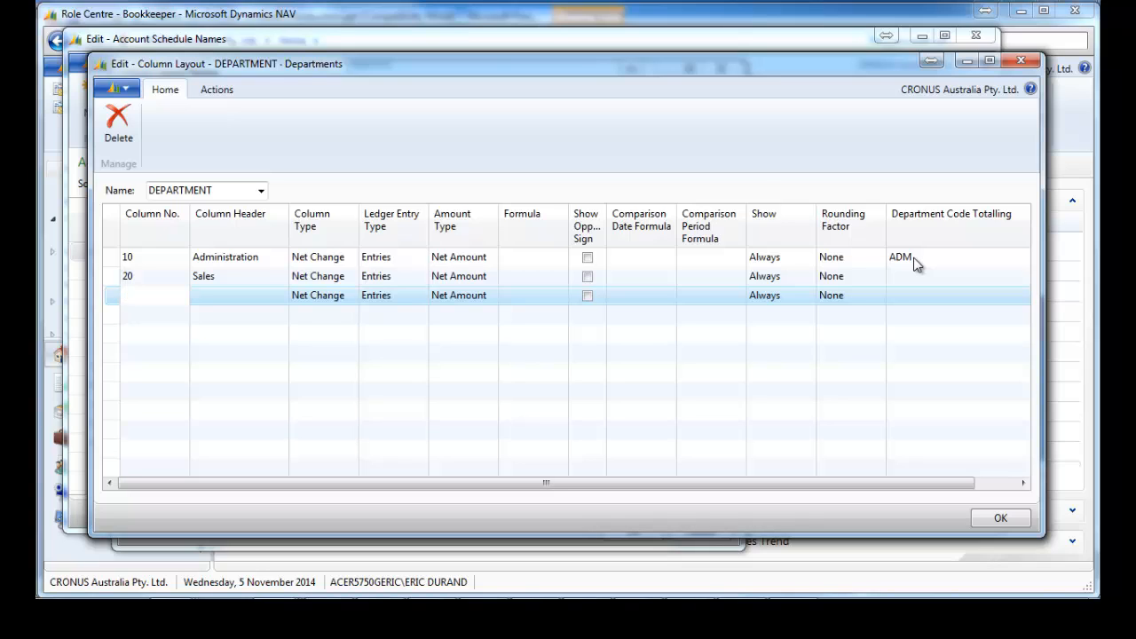
type("30")
key("Return")
type("Prod")
key("Tab")
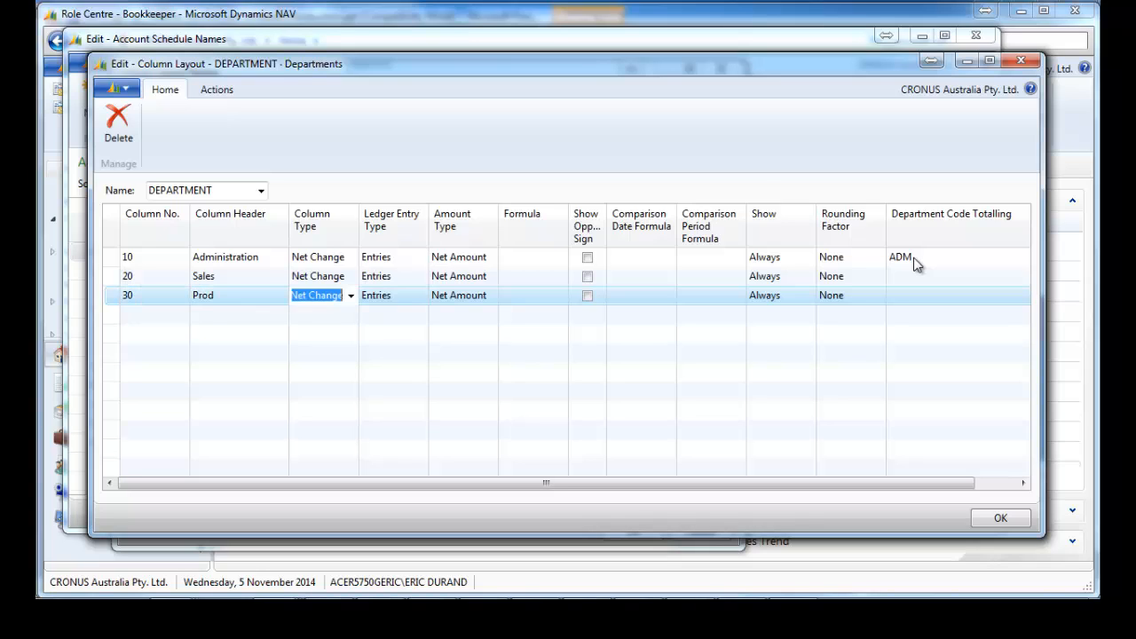
Set the Department Code Totalling of the Sales line to SALES.
key("Up")
key("Tab")
key("Tab")
key("Tab")
key("Tab")
key("Tab")
key("Tab")
key("Tab")
key("Tab")
key("Tab")
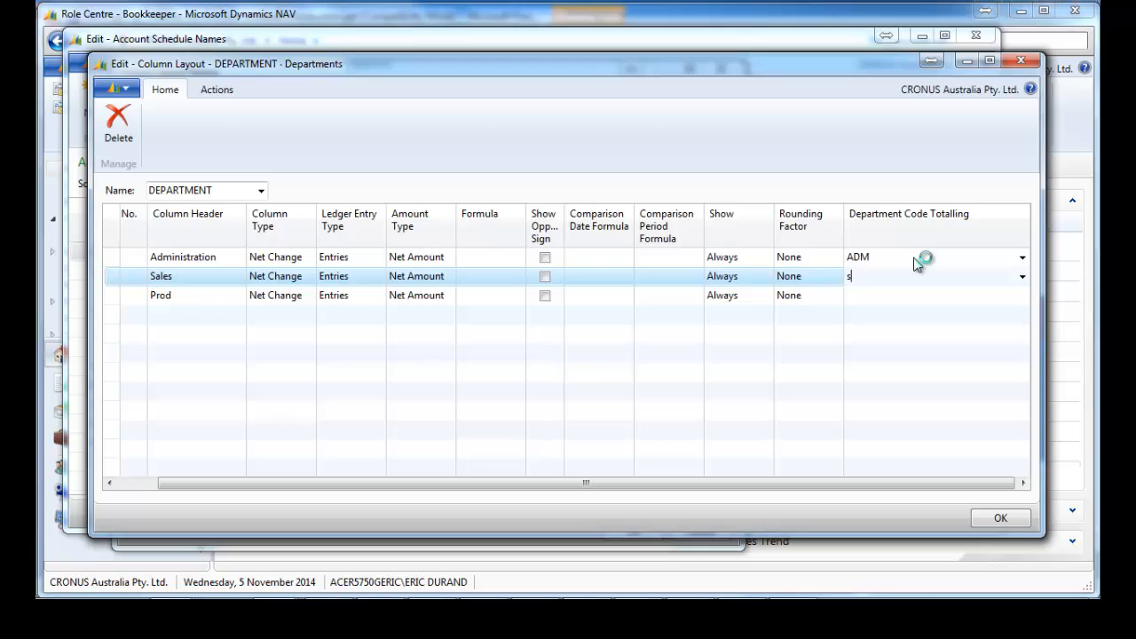
key("Caps_Lock")
type("SAL")
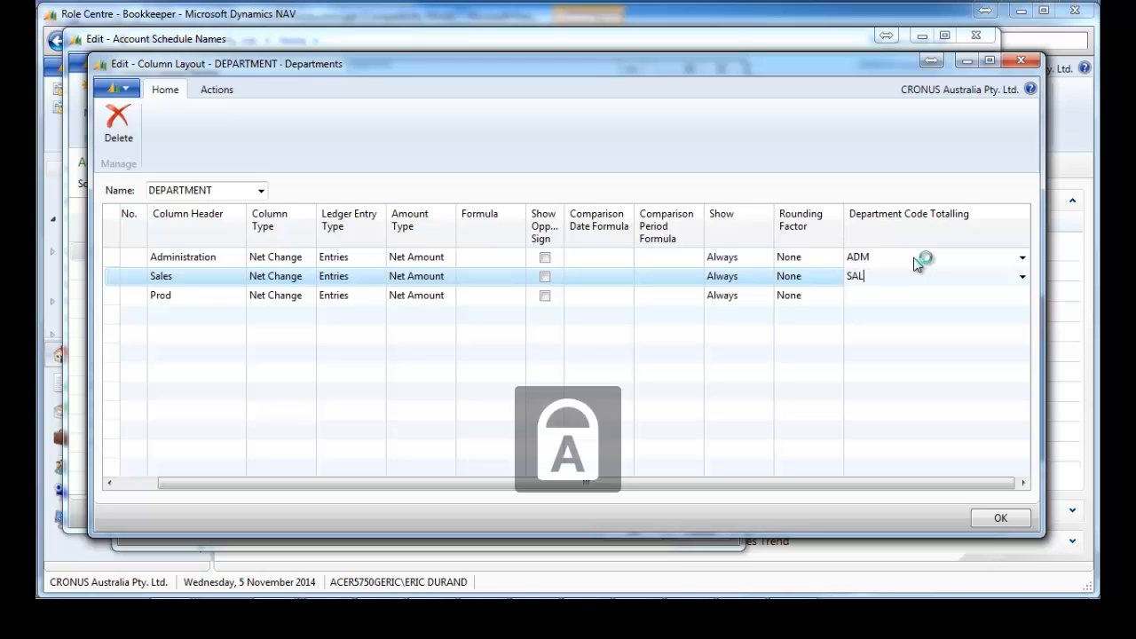
type("ES")
key("Down")
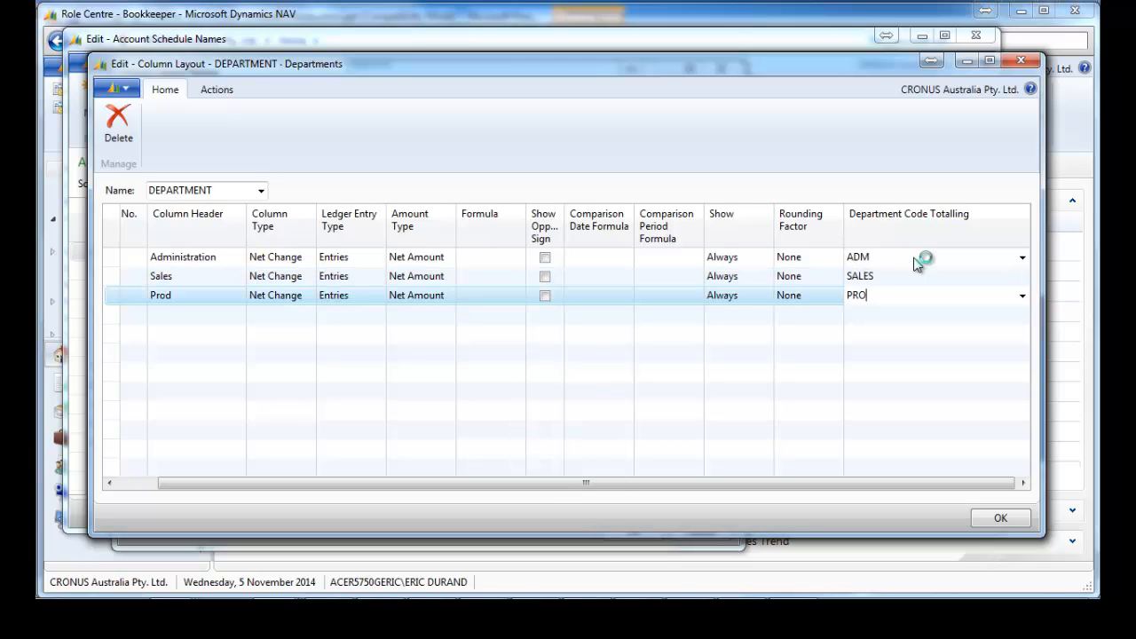
Set the Department Code Totalling of the Prod line to PROD and close the DEPARTMENT column setup.
type("PROD")
key("Up")
key("Up")
key("shift+Tab")
key("shift+Tab")
key("shift+Tab")
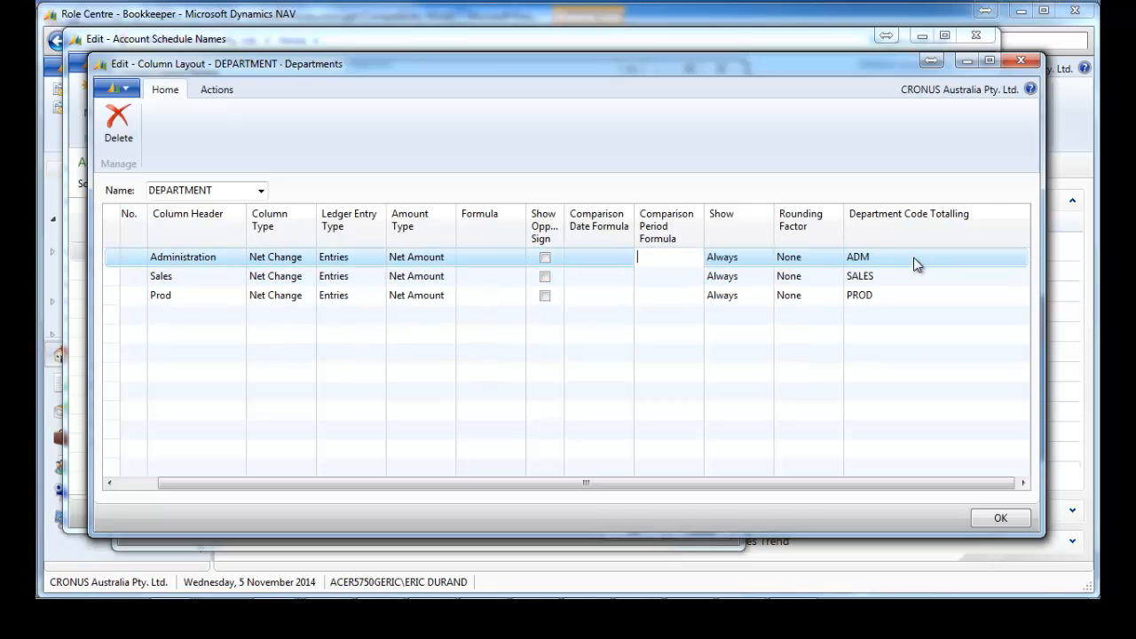
left_click(994, 520)
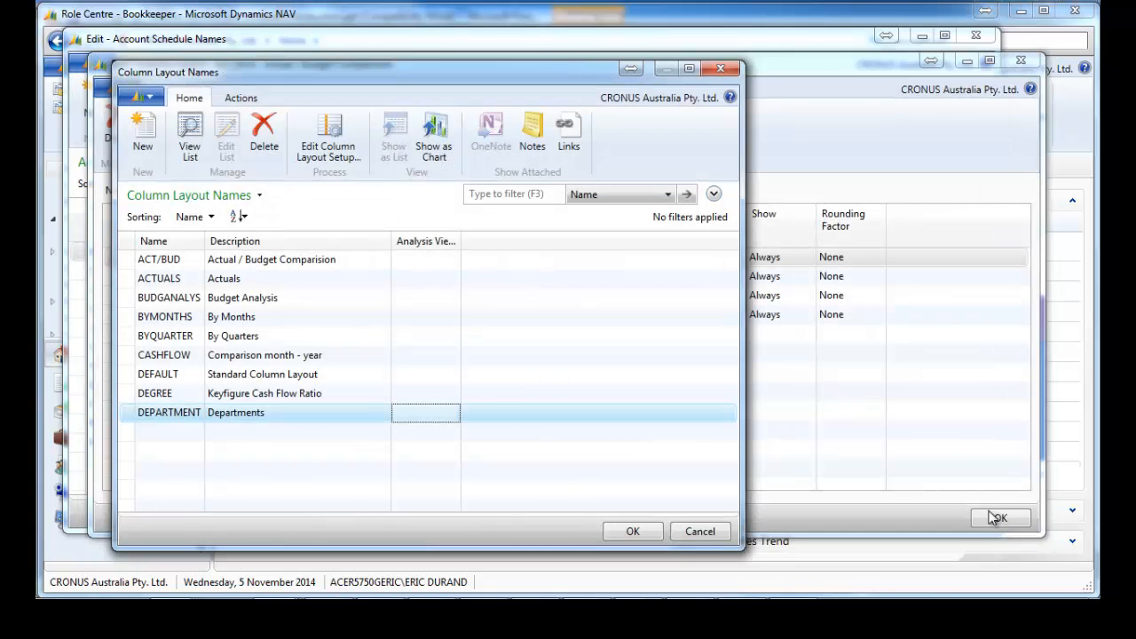
Choose DEPARTMENT from the column layout names and return to the account schedule names.
left_click(286, 277)
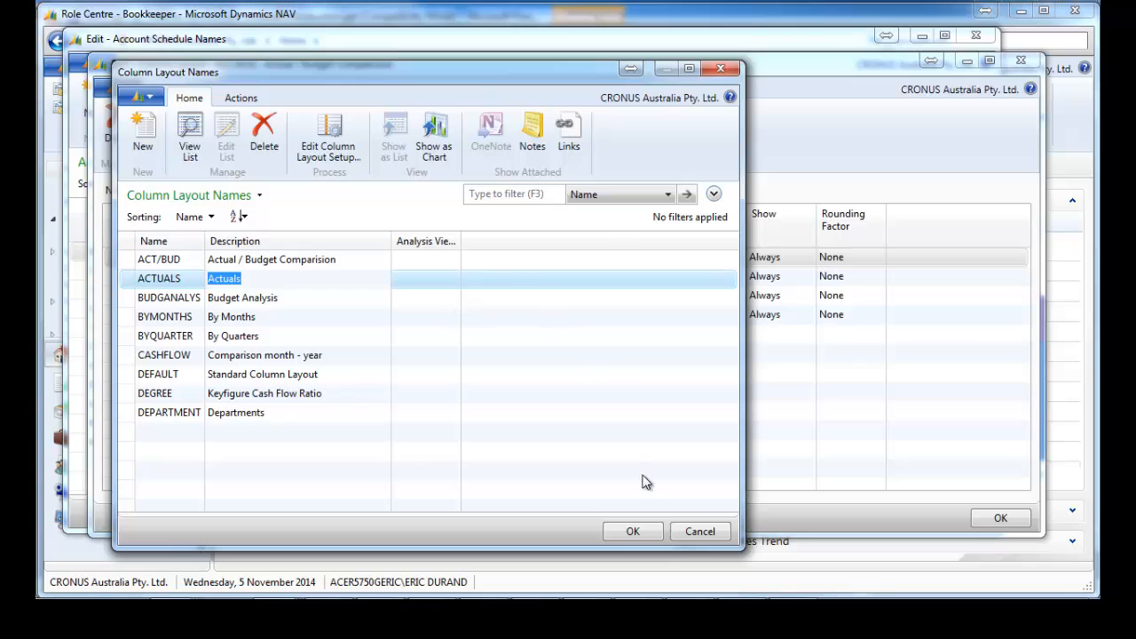
left_click(285, 417)
left_click(625, 533)
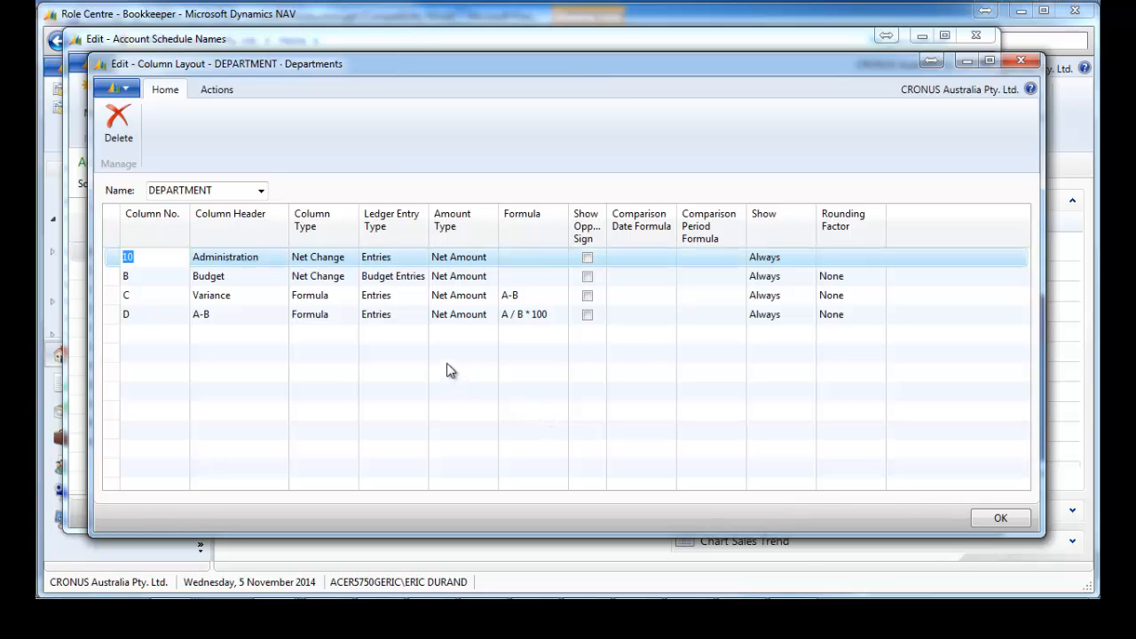
key("Escape")
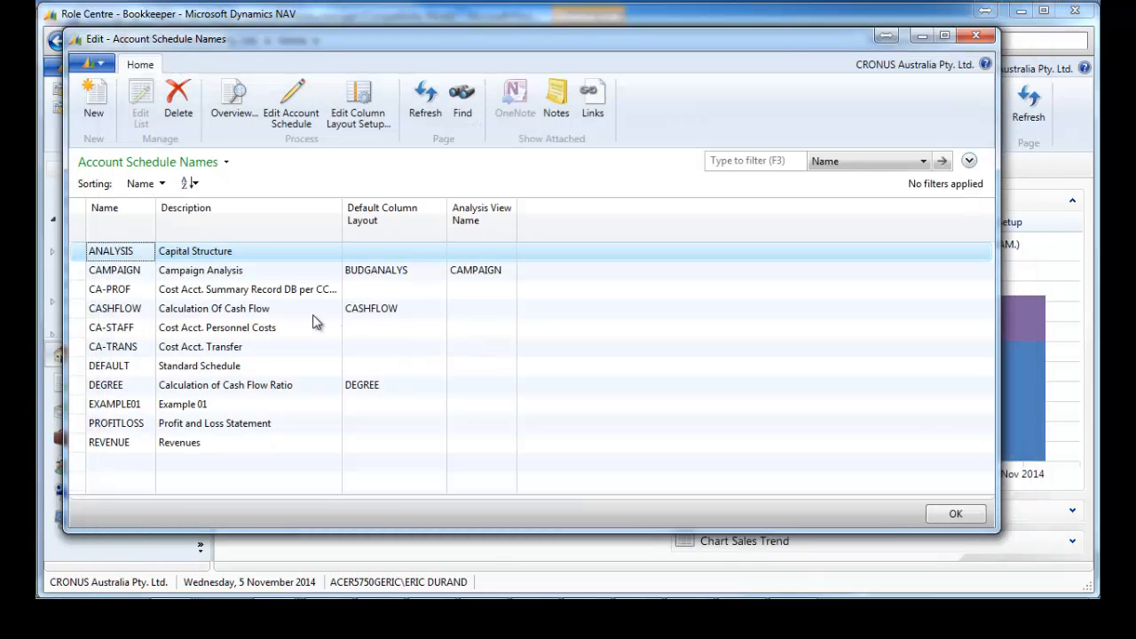
Open the overview of the PROFITLOSS account schedule and view it with the DEPARTMENT column layout.
left_click(213, 427)
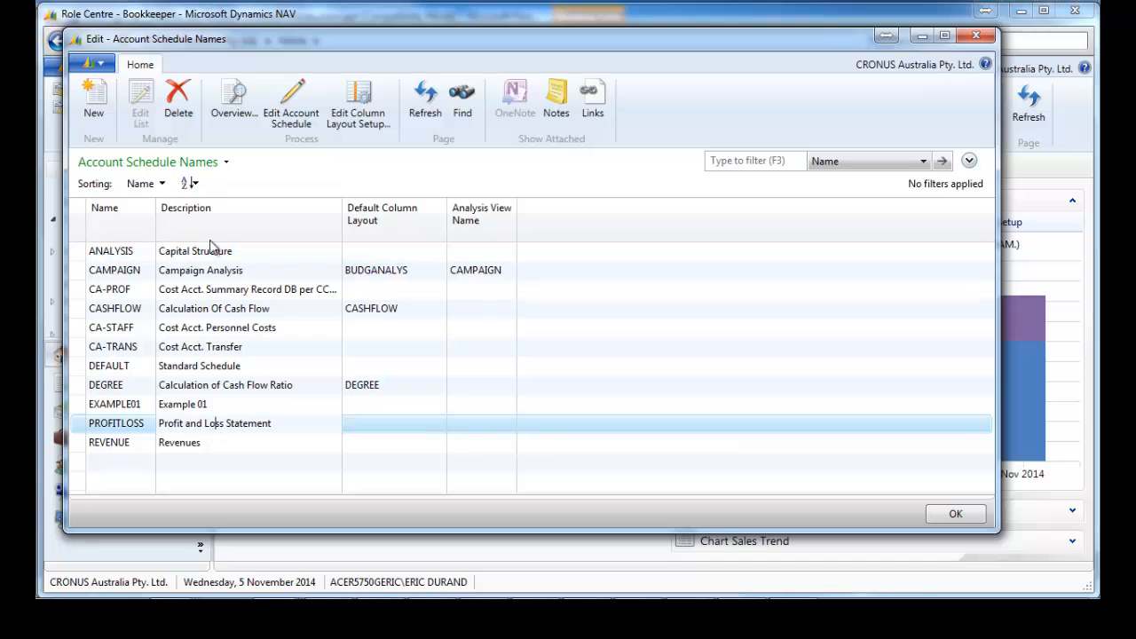
left_click(225, 106)
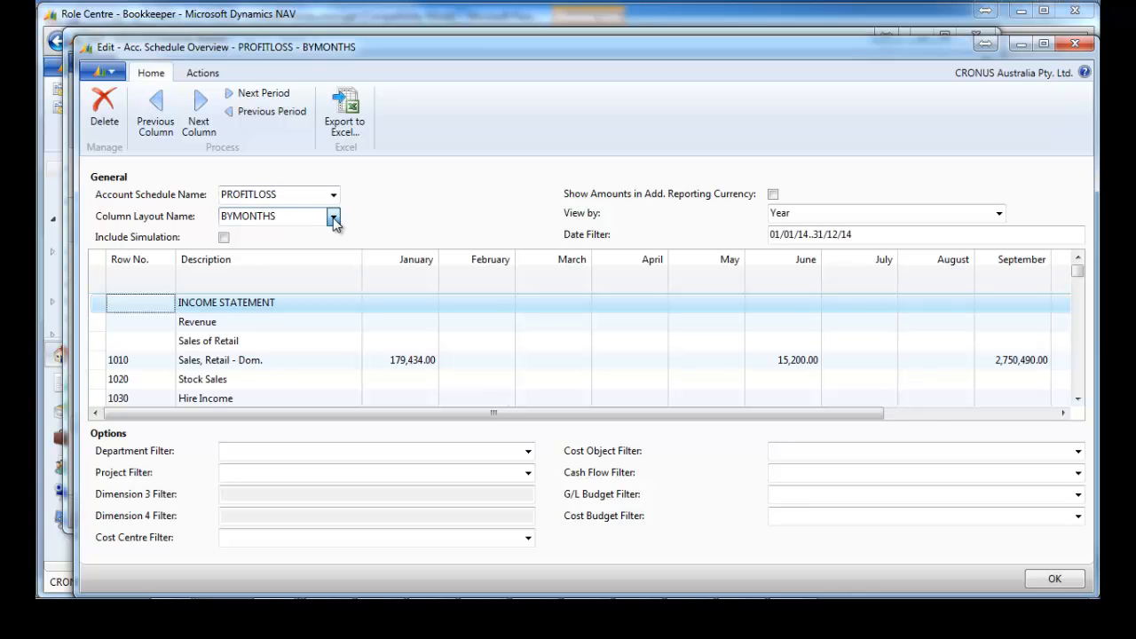
left_click(333, 219)
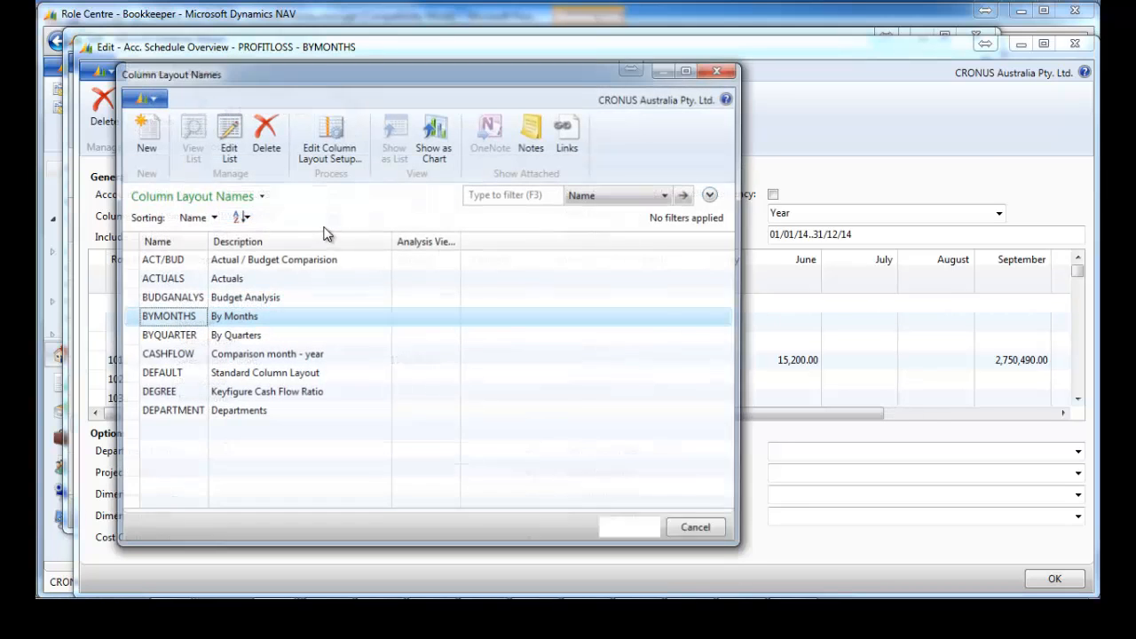
double_click(247, 421)
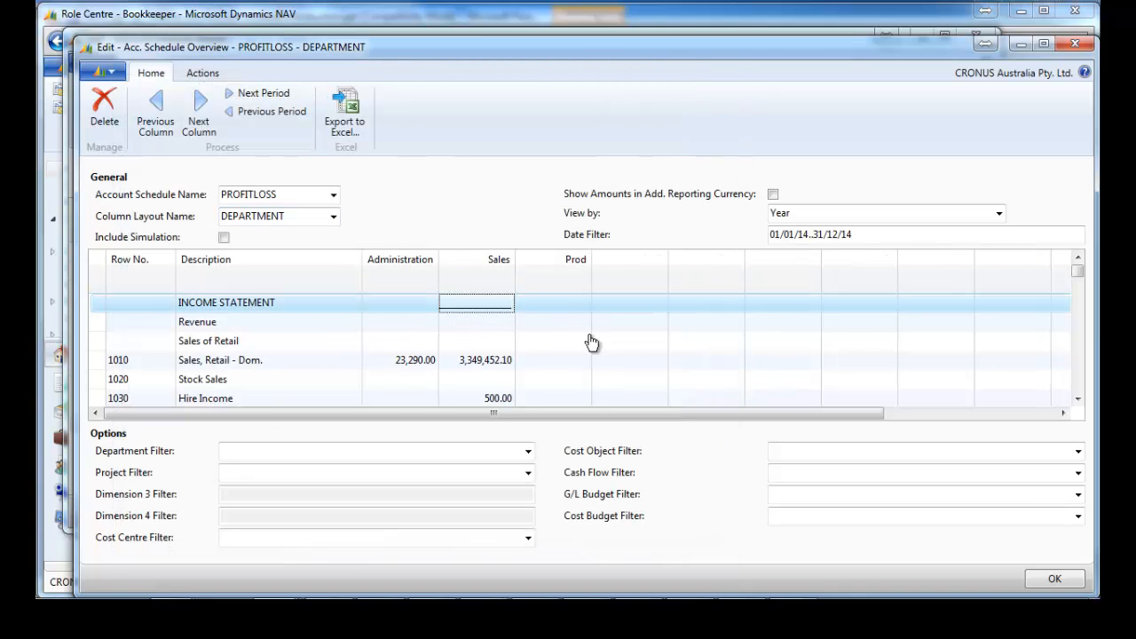
right_click(502, 362)
left_click(548, 388)
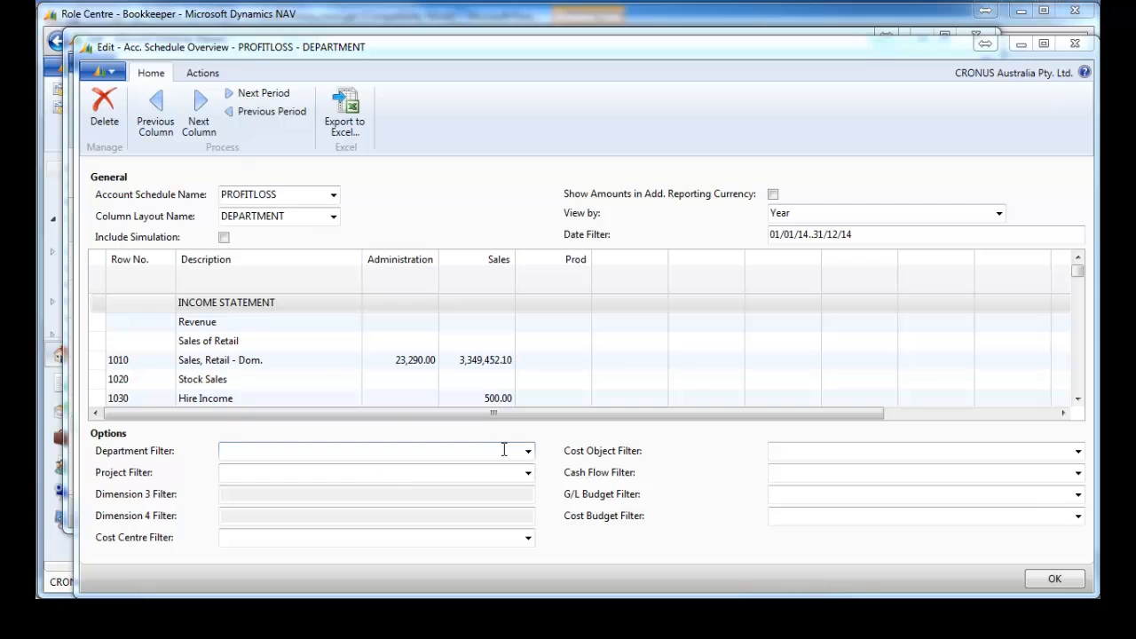
View the PROFITLOSS overview with the BYMONTHS column layout.
left_click(333, 221)
left_click(334, 221)
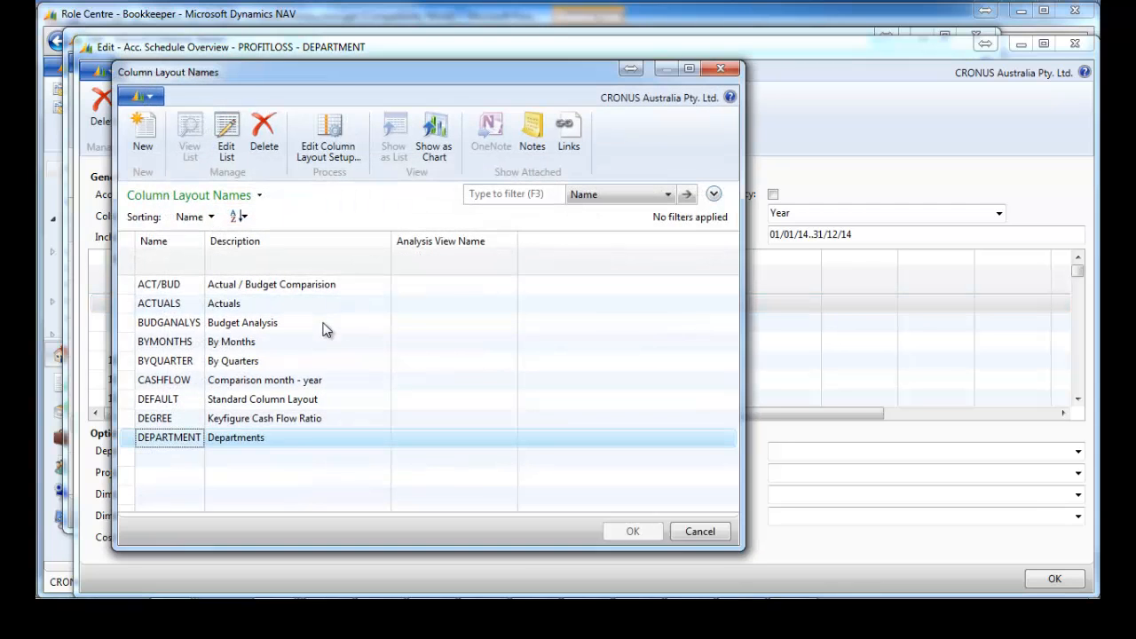
double_click(263, 346)
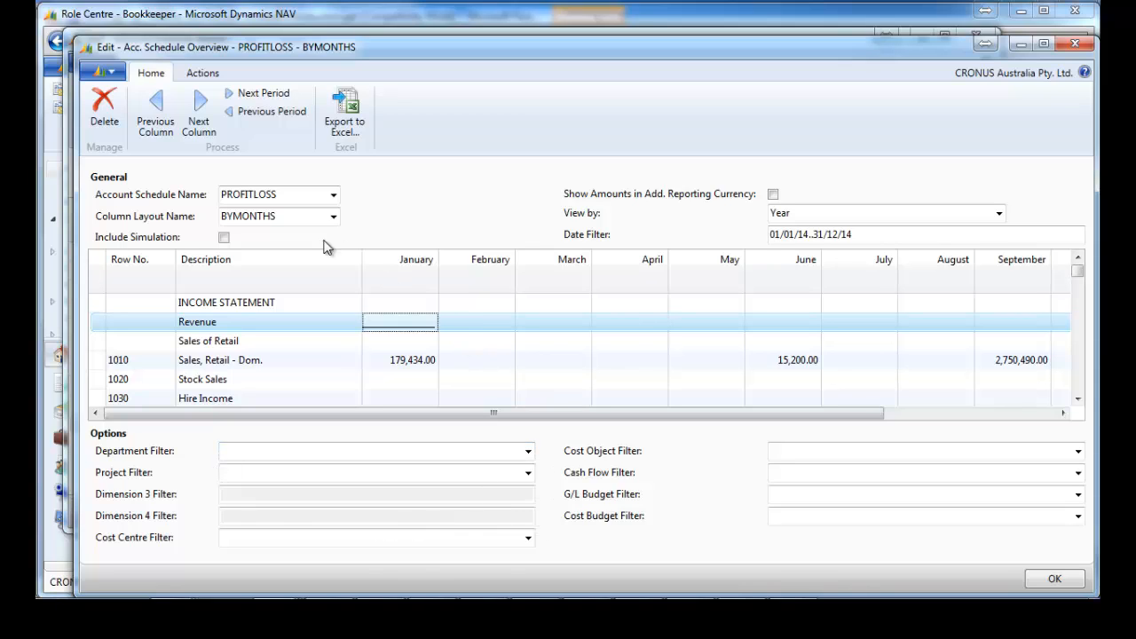
Bring up the full list of account schedule names from the overview's Account Schedule Name and cancel it.
left_click(287, 192)
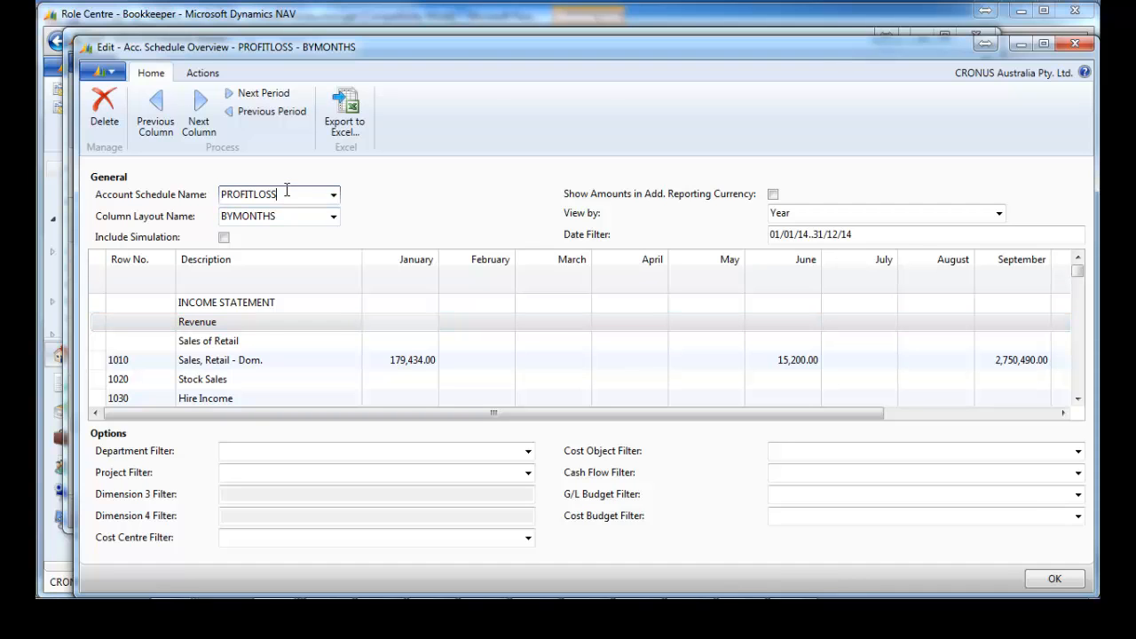
right_click(290, 192)
left_click(350, 221)
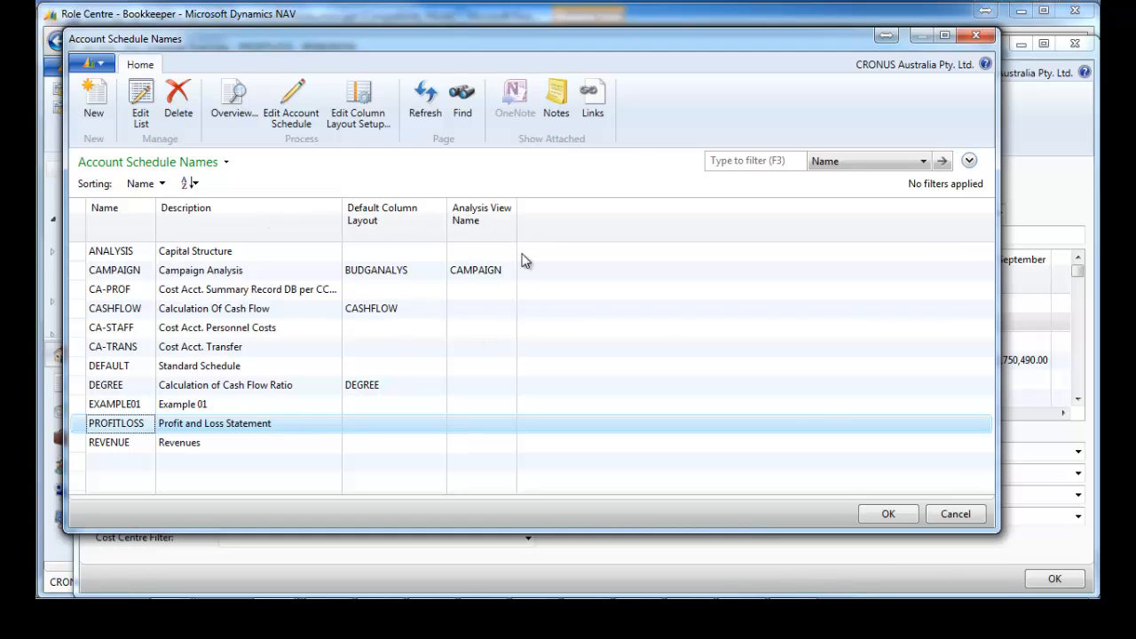
left_click(959, 515)
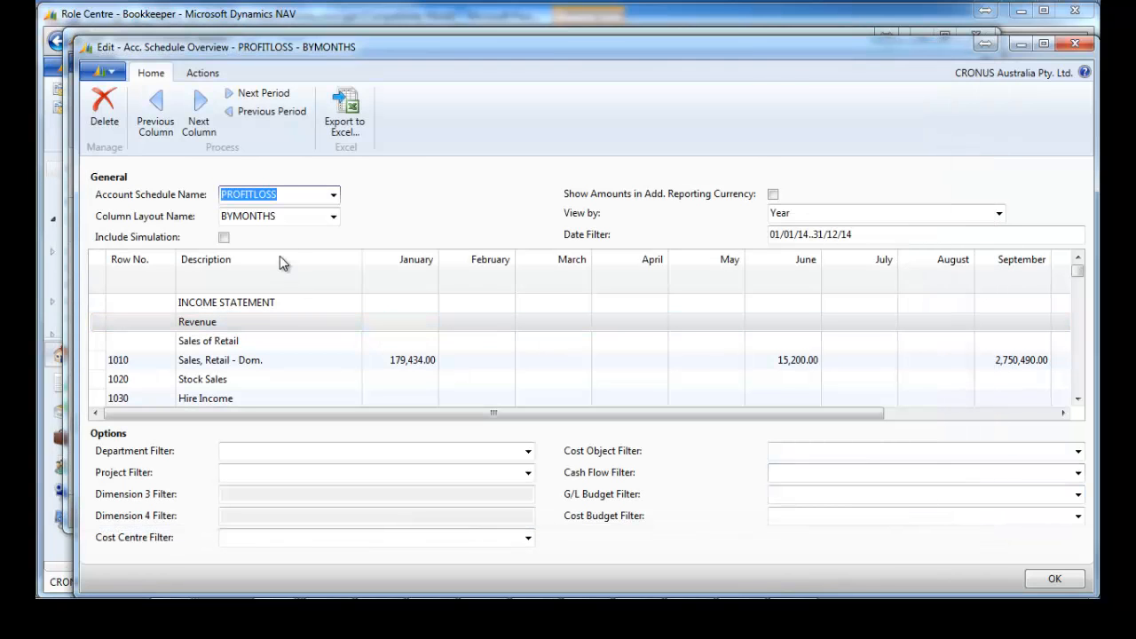
Bring up the full list of column layout names from the overview and look up the analysis views for the DEGREE layout.
right_click(287, 217)
left_click(385, 246)
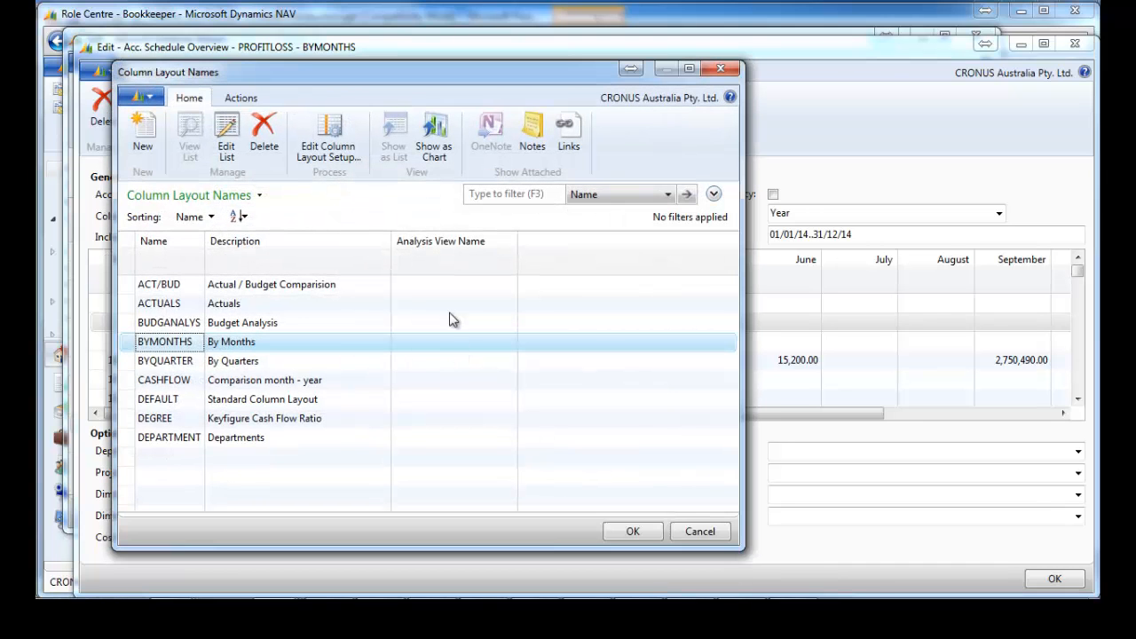
left_click(464, 418)
right_click(464, 418)
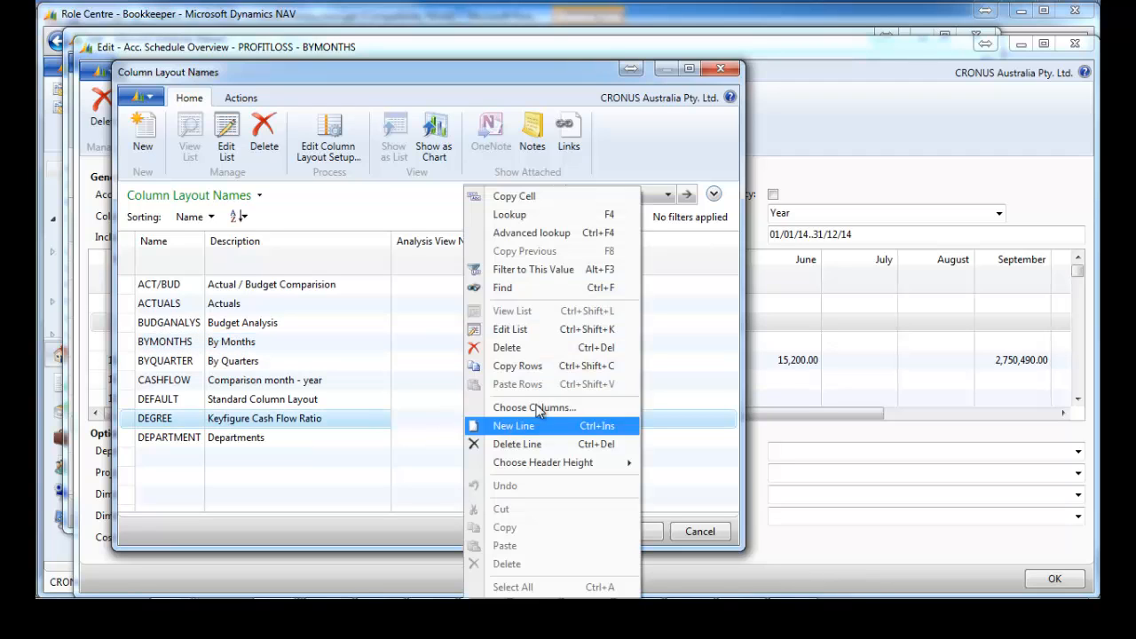
left_click(544, 236)
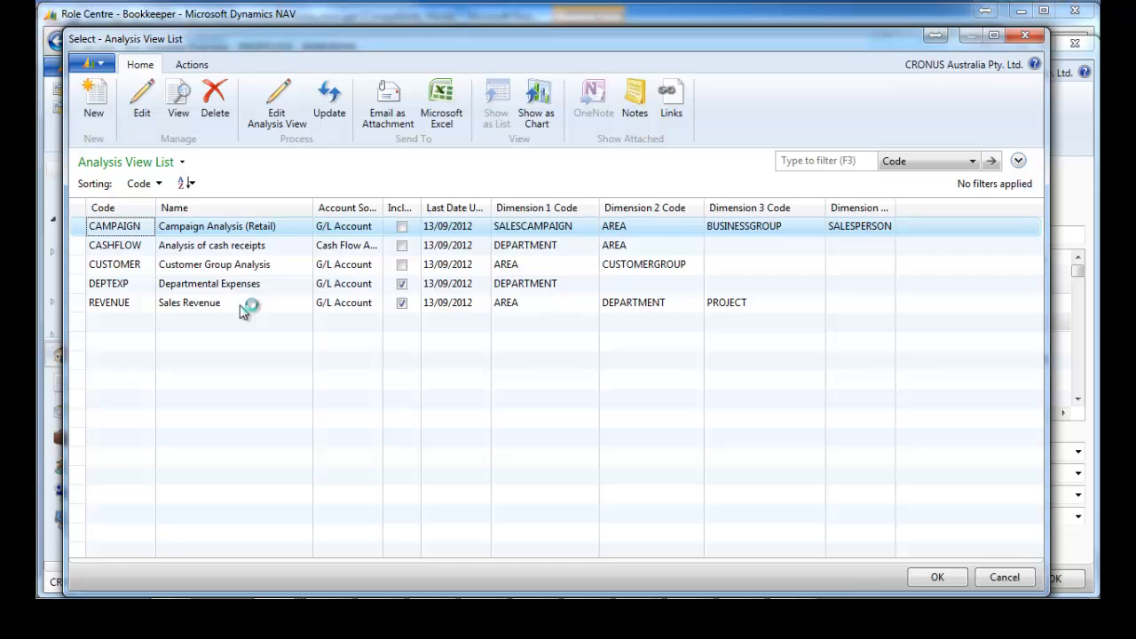
Open the REVENUE analysis view card, check its dimensions and the Dimension 1 Code choices, and close the card.
right_click(240, 307)
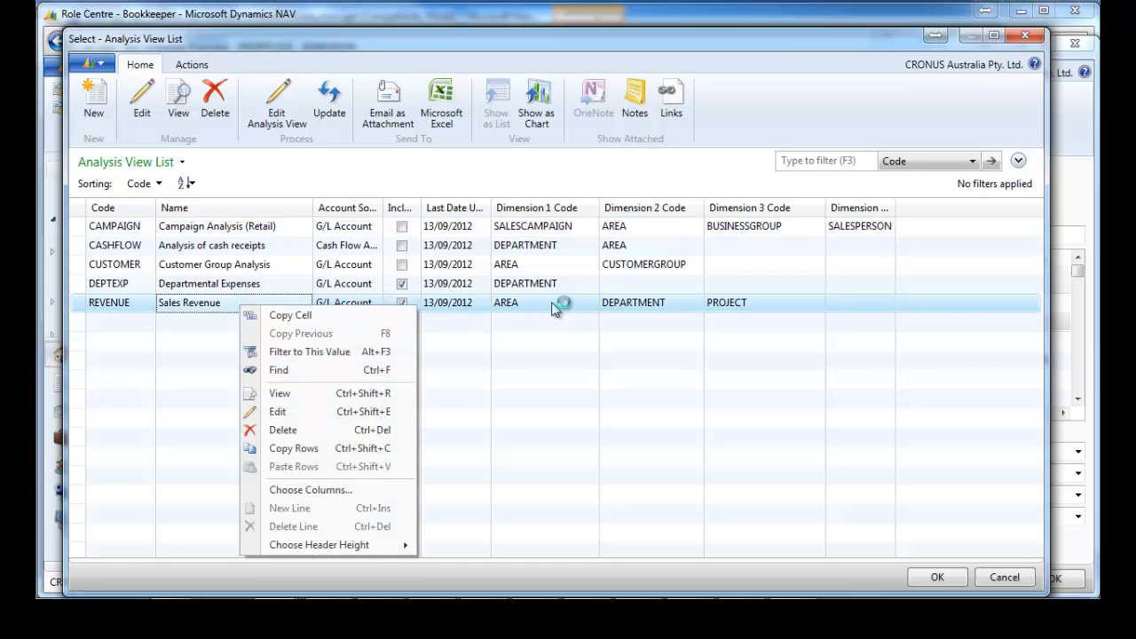
left_click(285, 414)
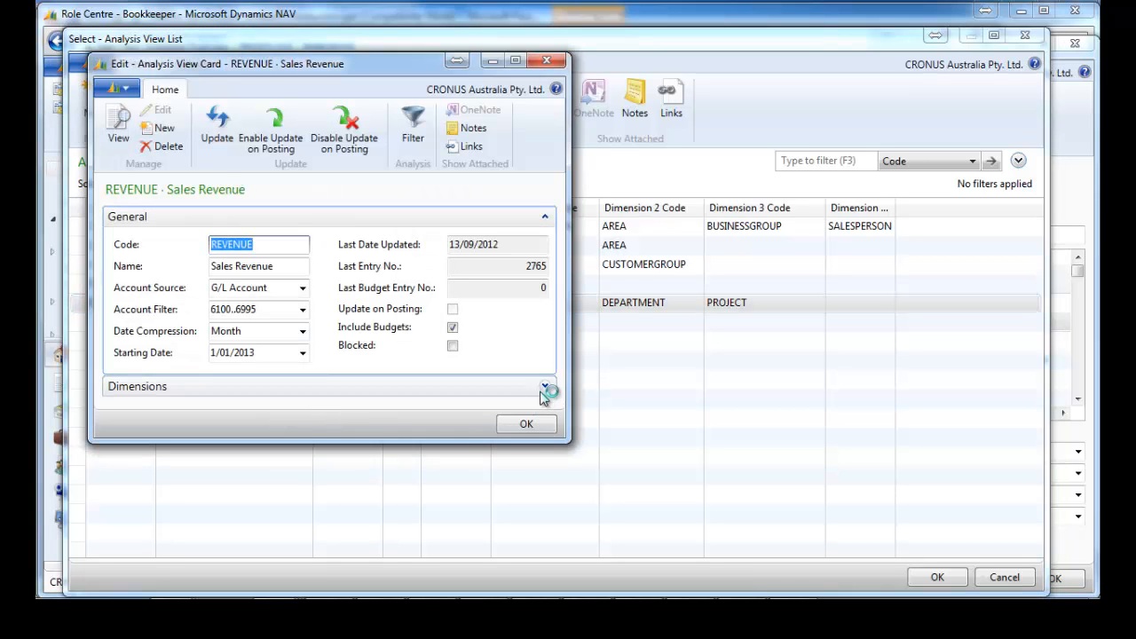
left_click(542, 387)
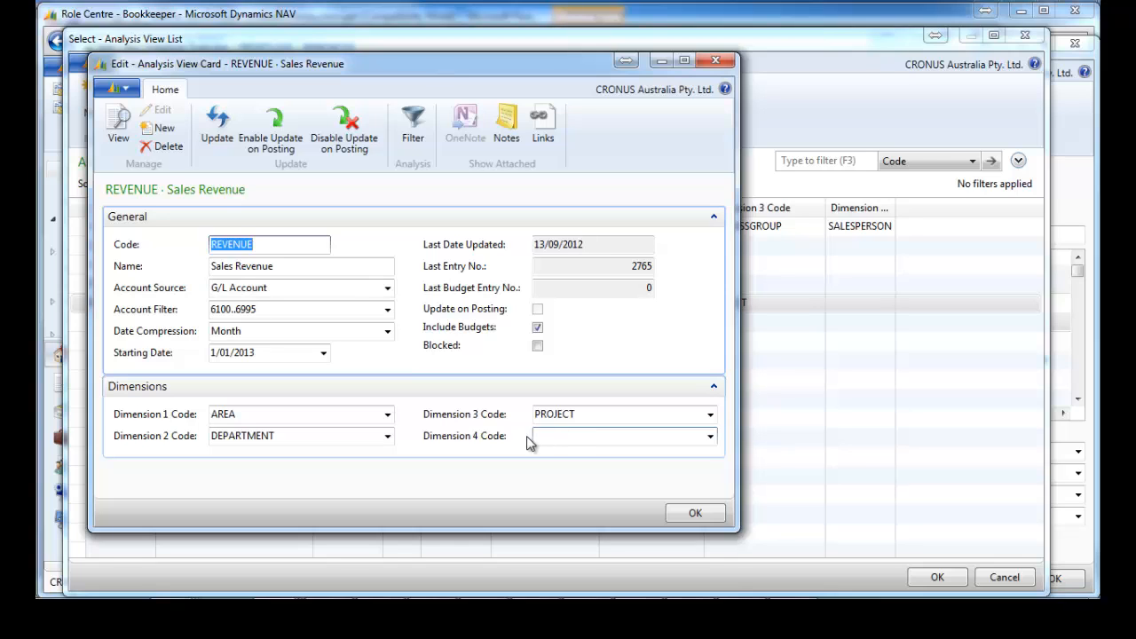
left_click(388, 417)
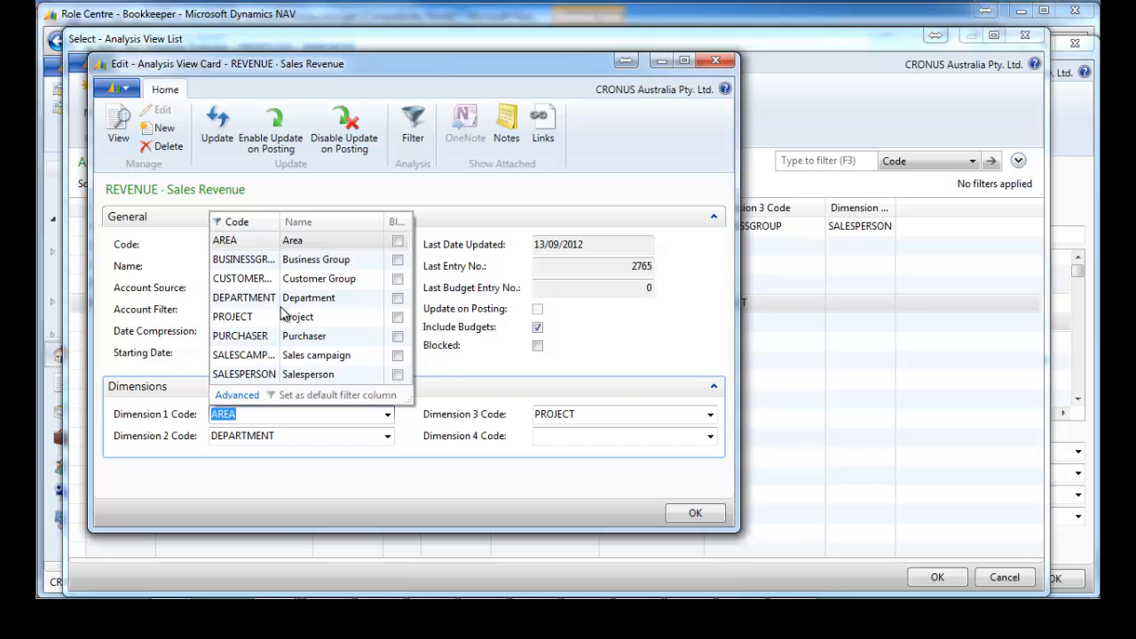
left_click(473, 468)
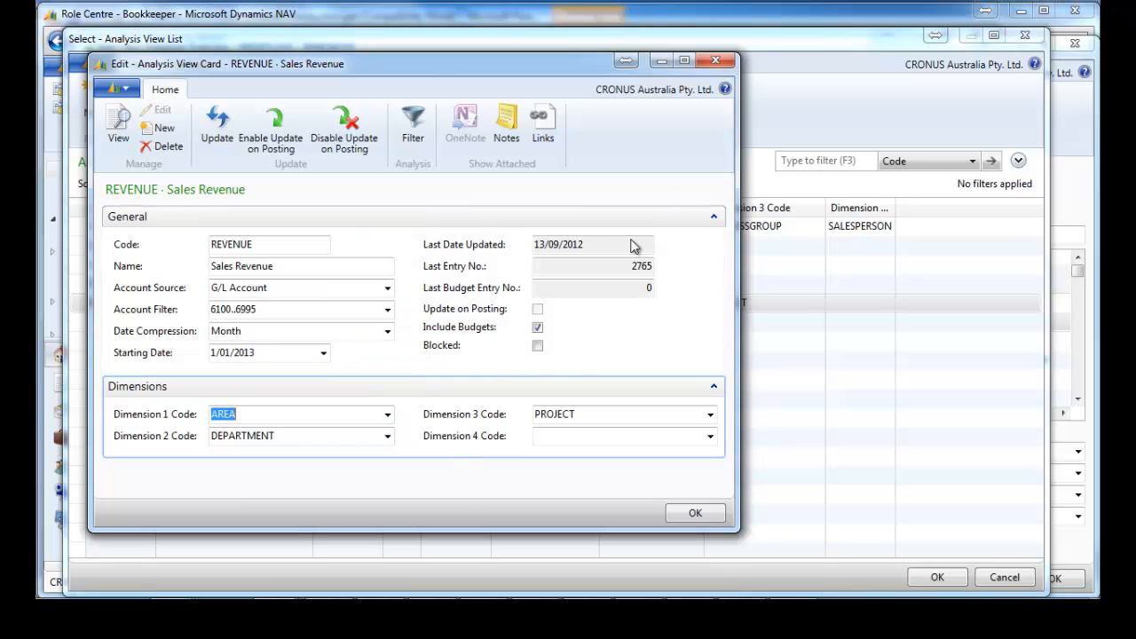
left_click(717, 62)
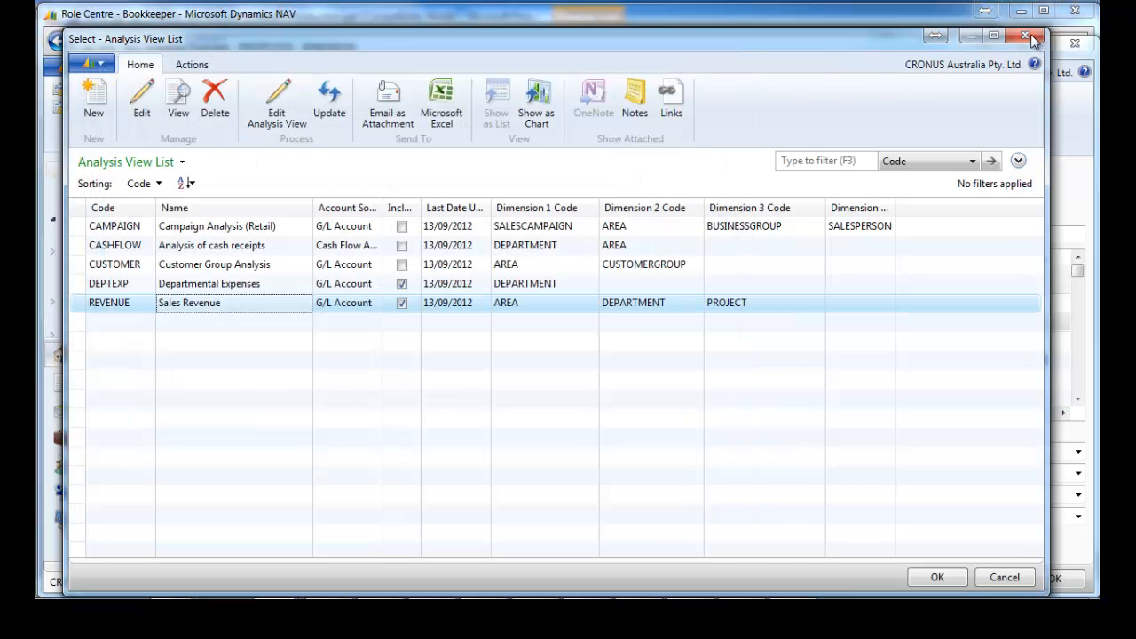
Close the analysis view list, the column layout names and the overview to return to the account schedule names.
left_click(1028, 35)
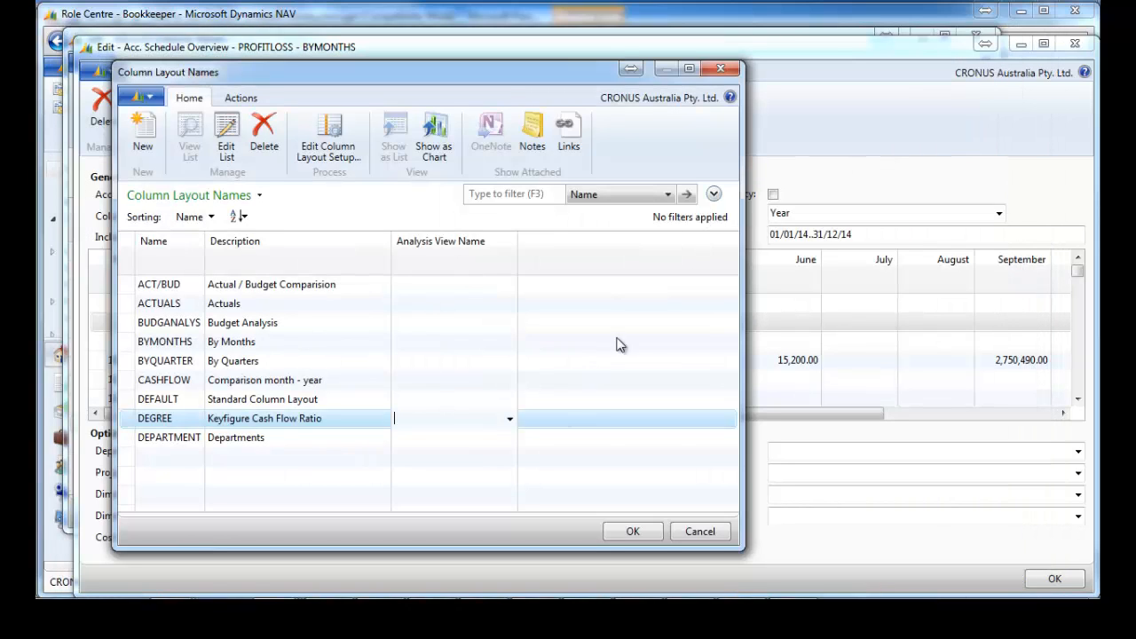
left_click(719, 66)
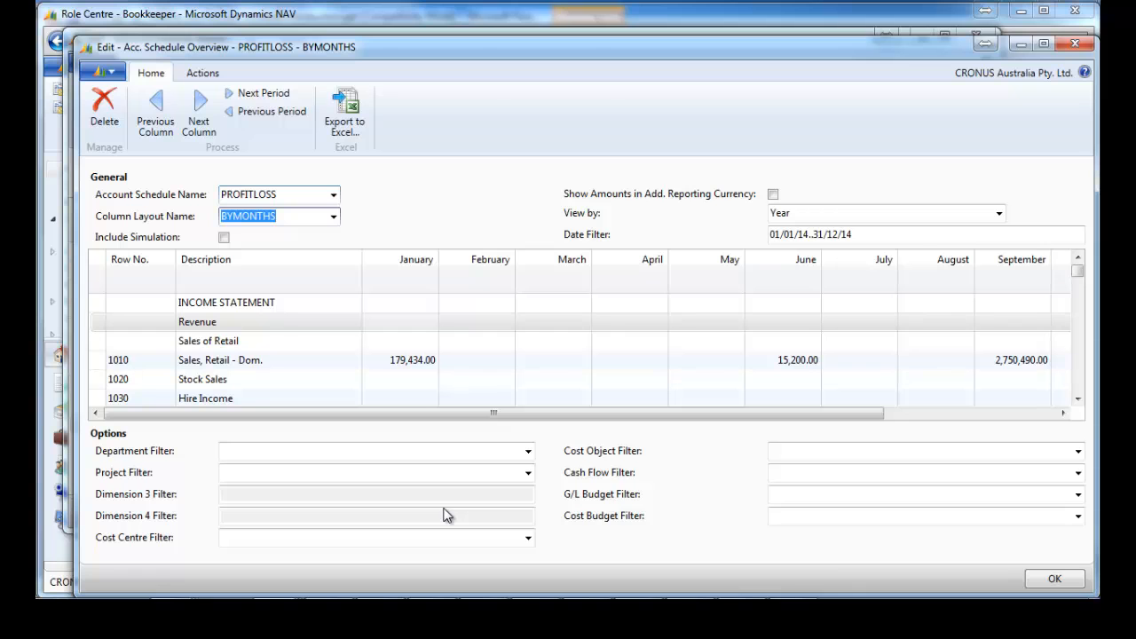
key("Escape")
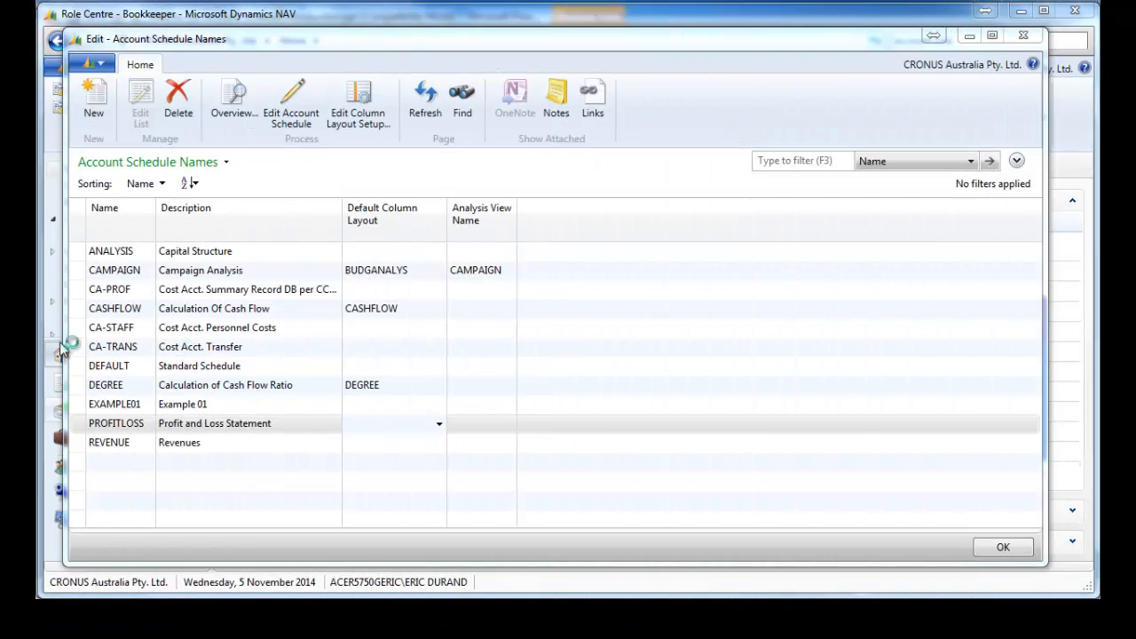
Open the PROFITLOSS account schedule for editing and view the Totalling Type choices of row 1010.
left_click(288, 107)
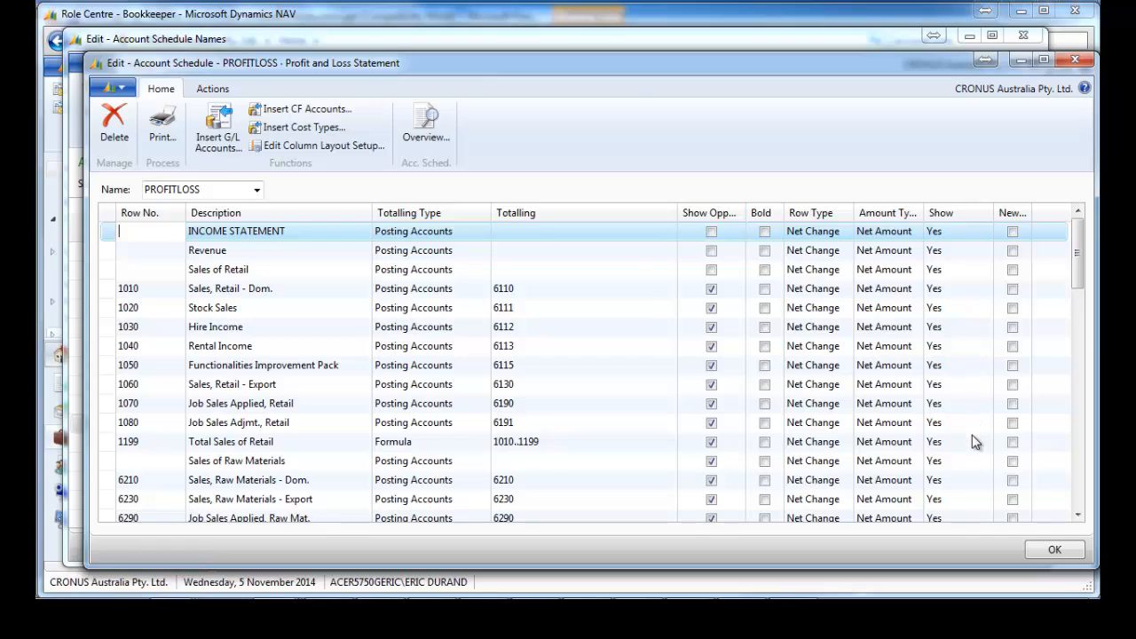
left_click(474, 286)
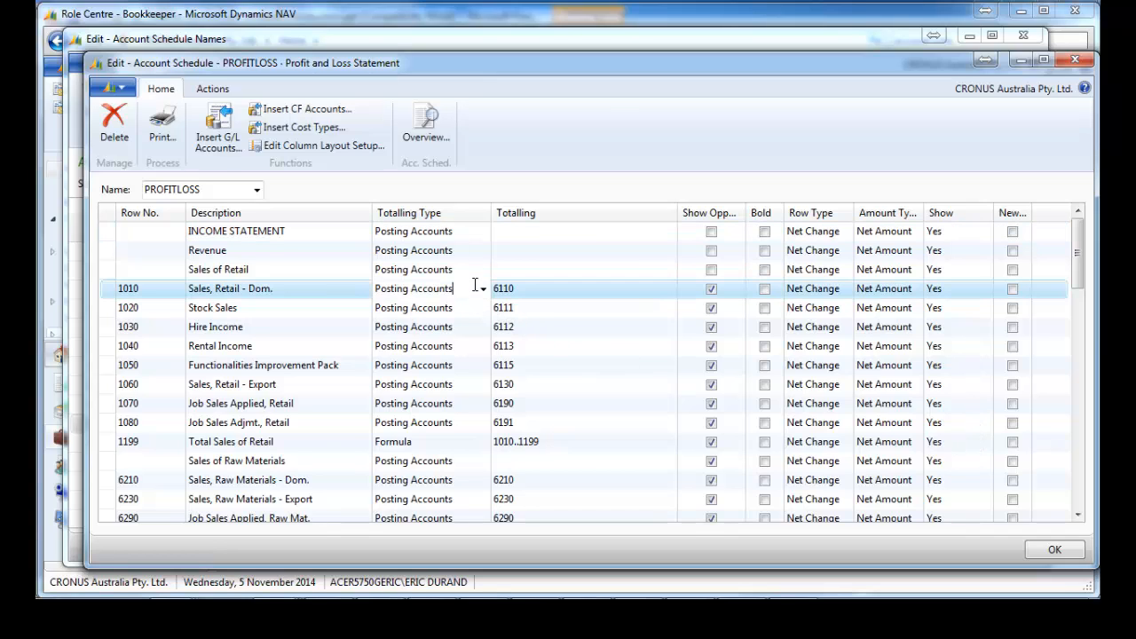
left_click(483, 290)
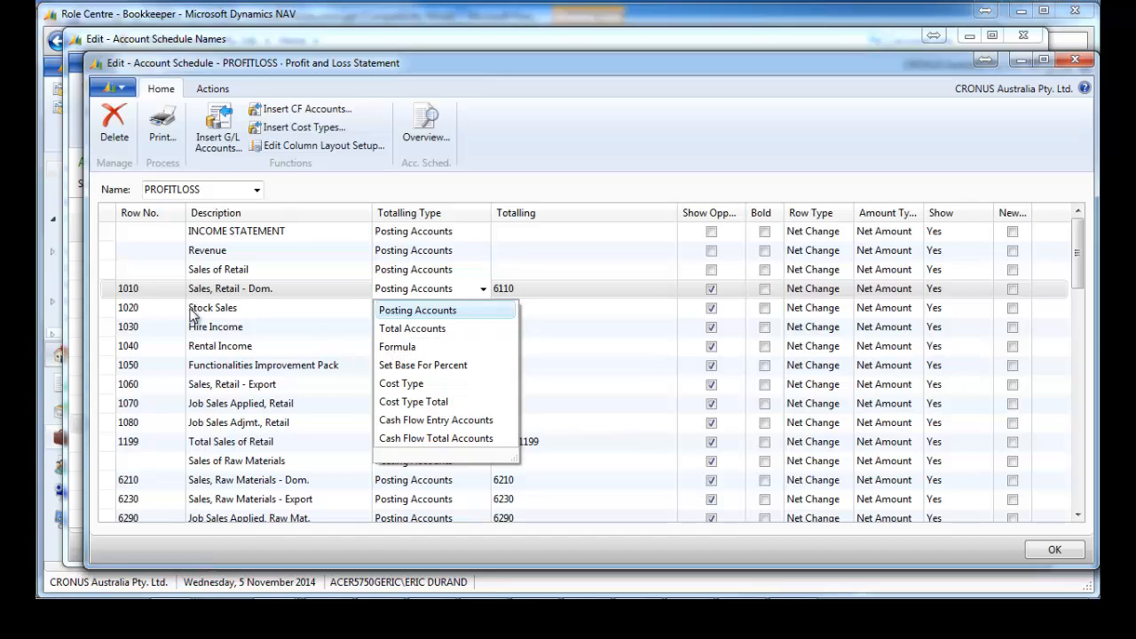
left_click(557, 290)
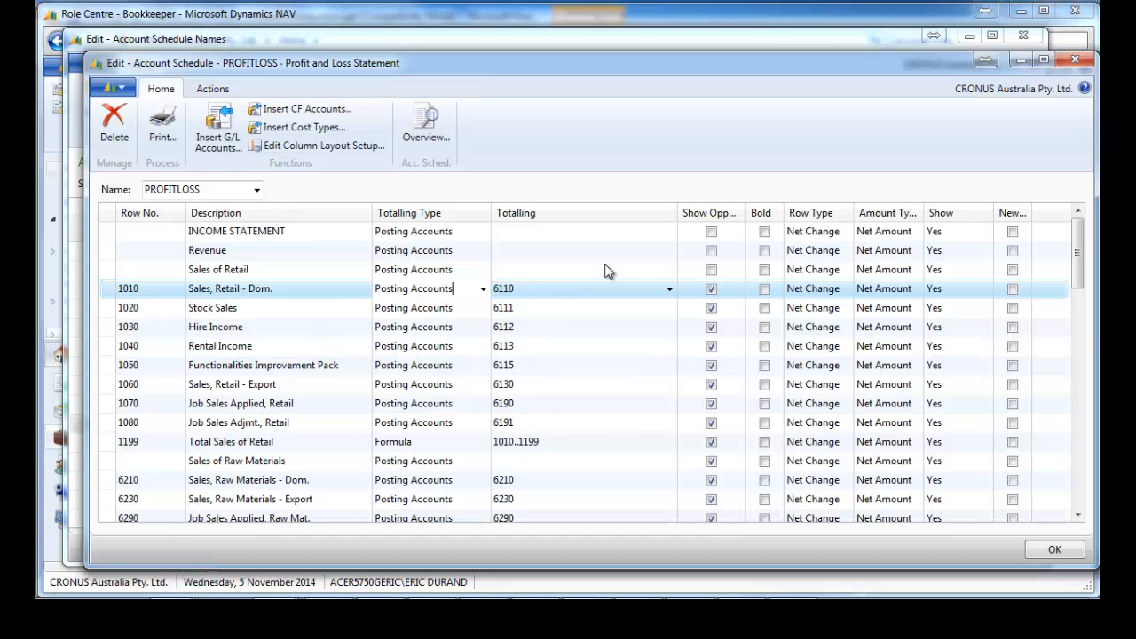
View the Row Type and Amount Type choices of row 1010.
left_click(839, 291)
left_click(846, 290)
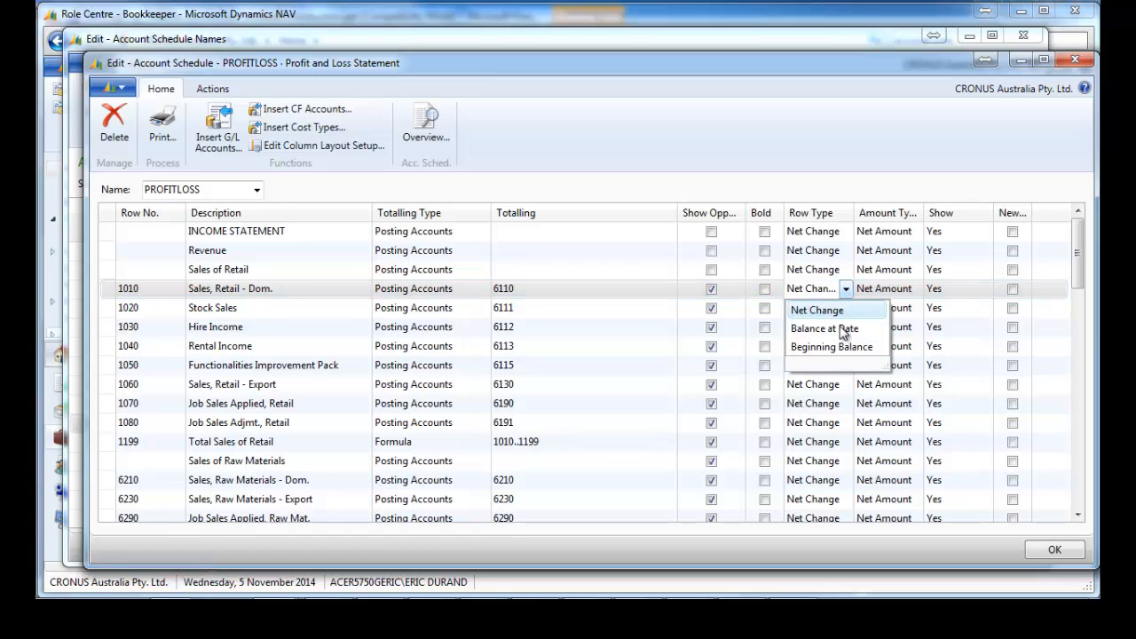
left_click(849, 293)
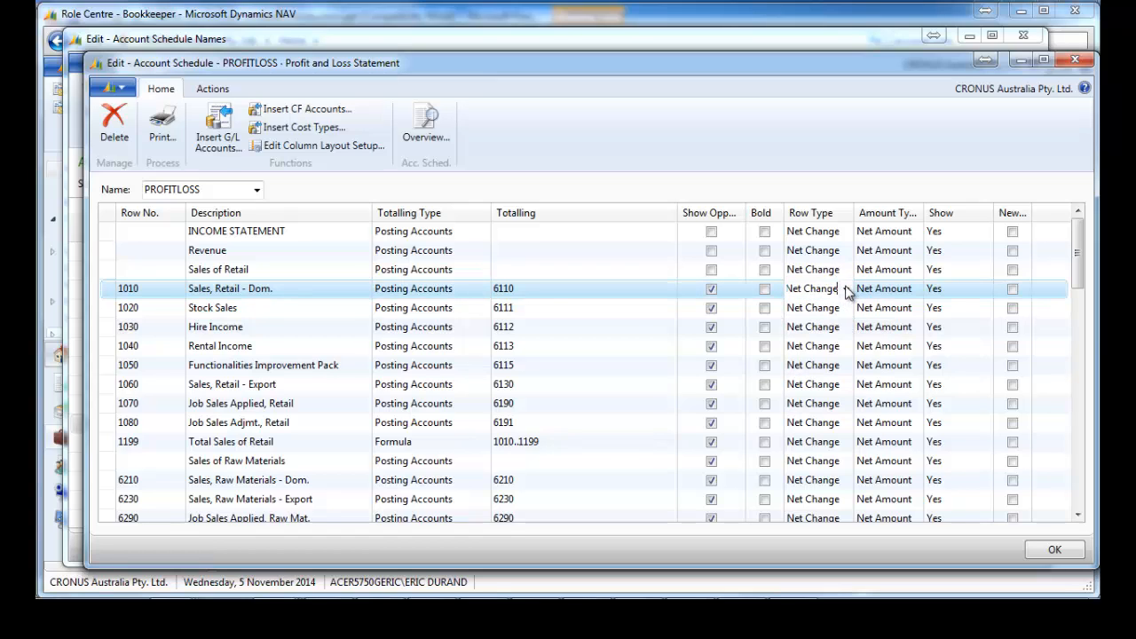
left_click(909, 291)
left_click(917, 291)
left_click(917, 293)
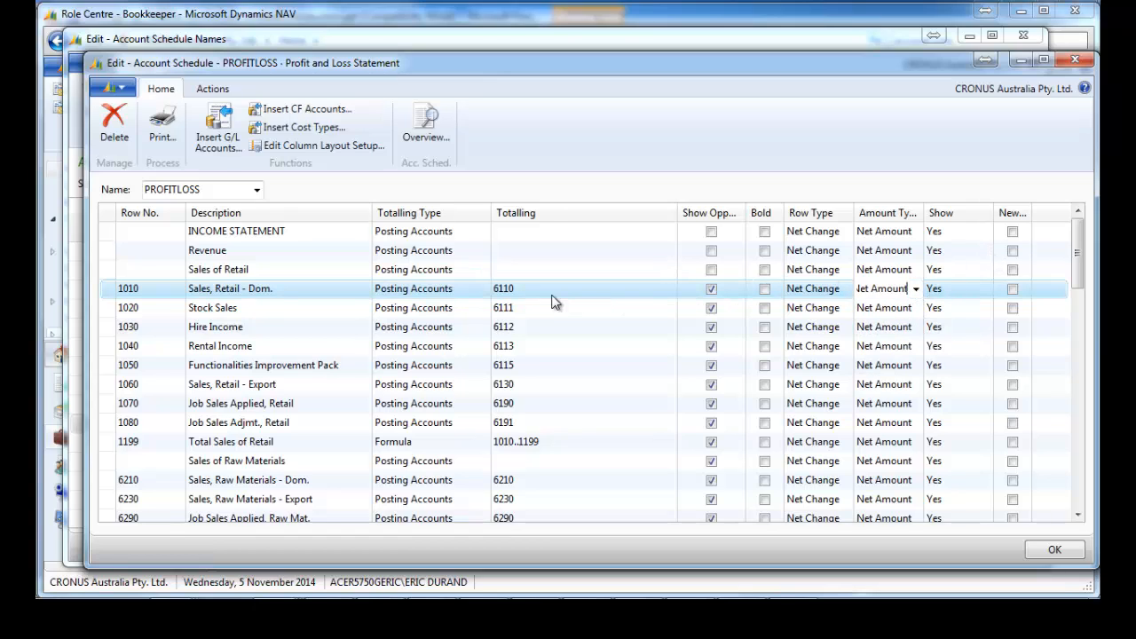
View the additional columns available for the account schedule lines, cancel the customisation and close the PROFITLOSS schedule.
right_click(554, 218)
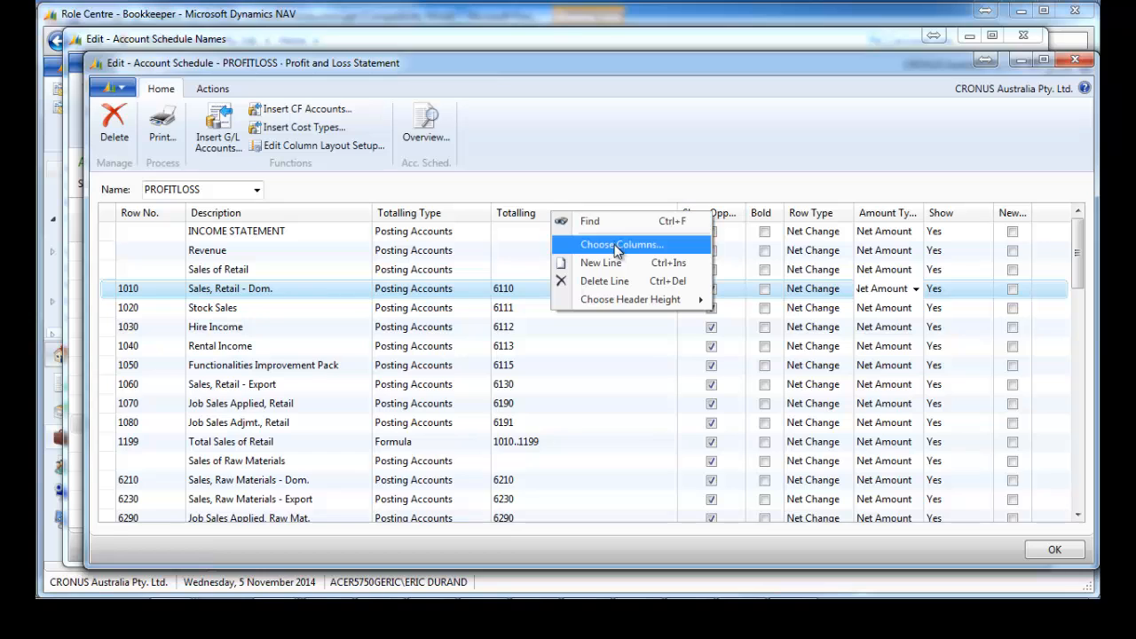
left_click(621, 242)
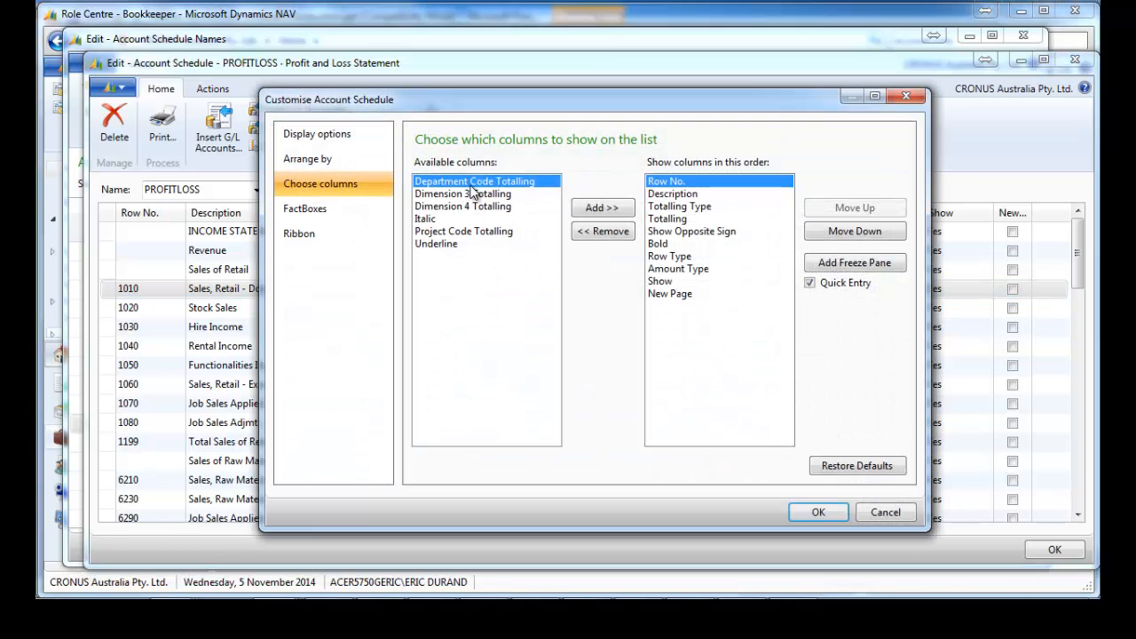
left_click(885, 512)
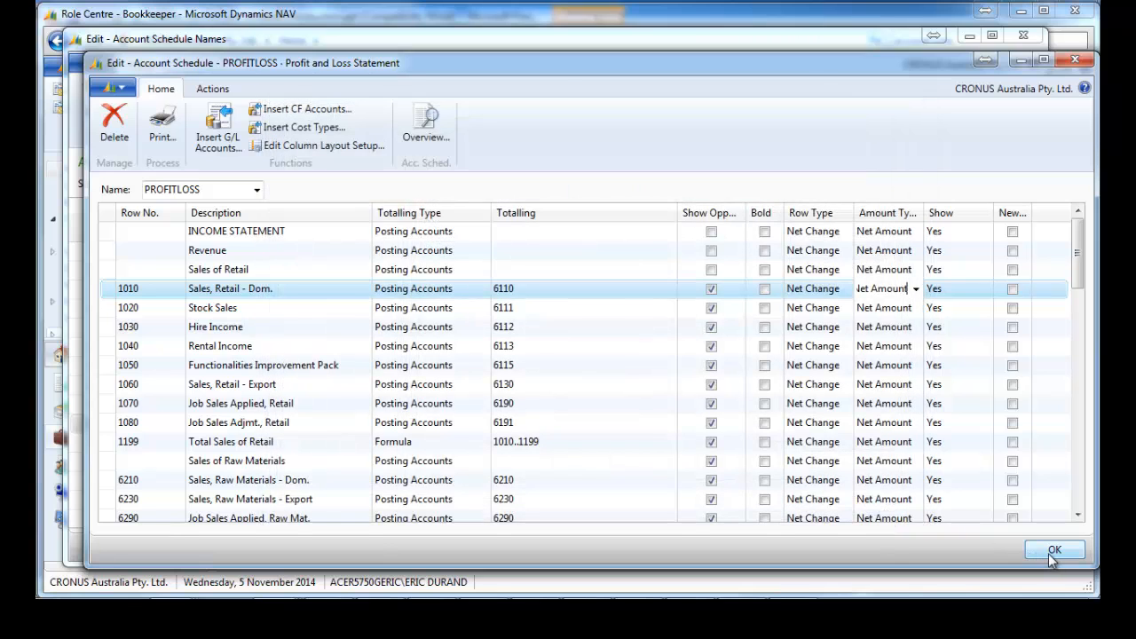
left_click(1050, 551)
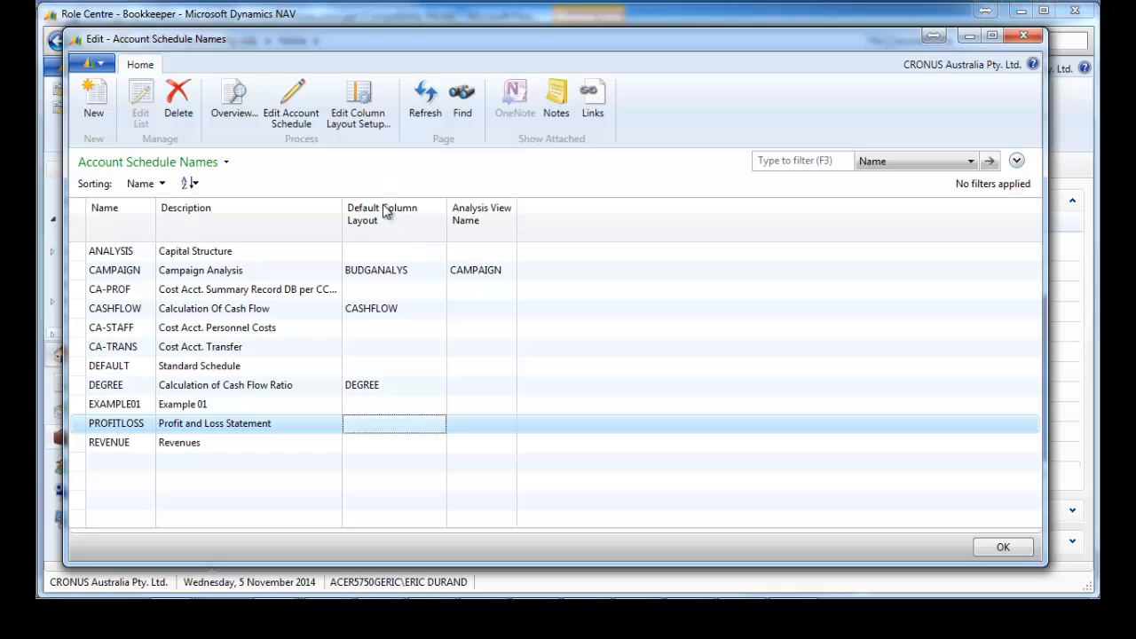
Open the column layout setup of BUDGANALYS from the advanced lookup on PROFITLOSS's Default Column Layout.
right_click(400, 430)
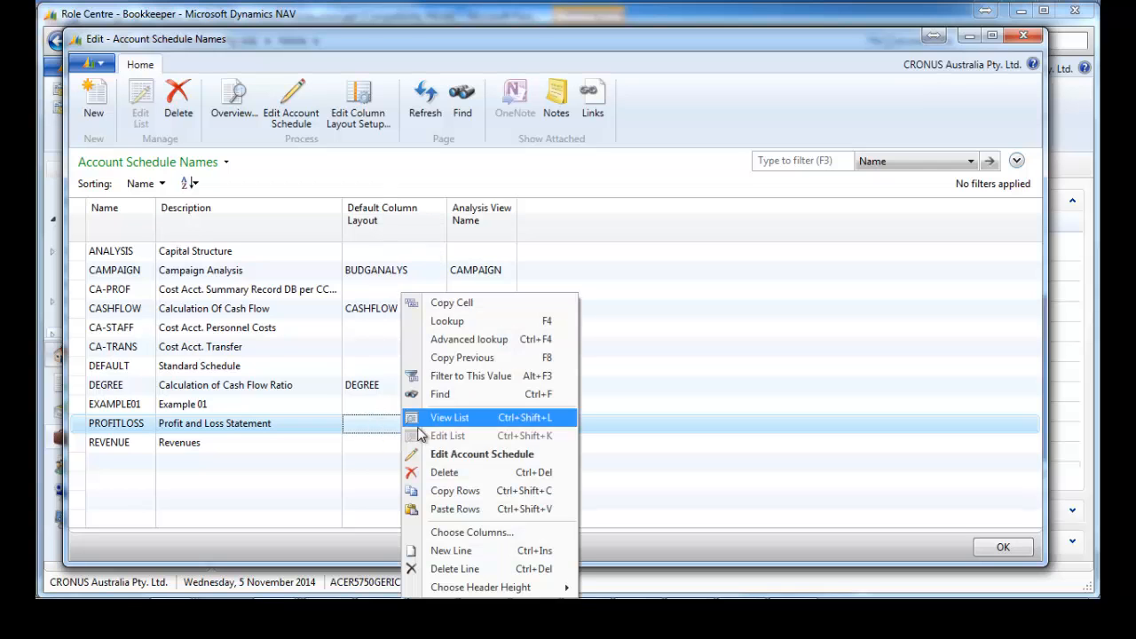
left_click(462, 340)
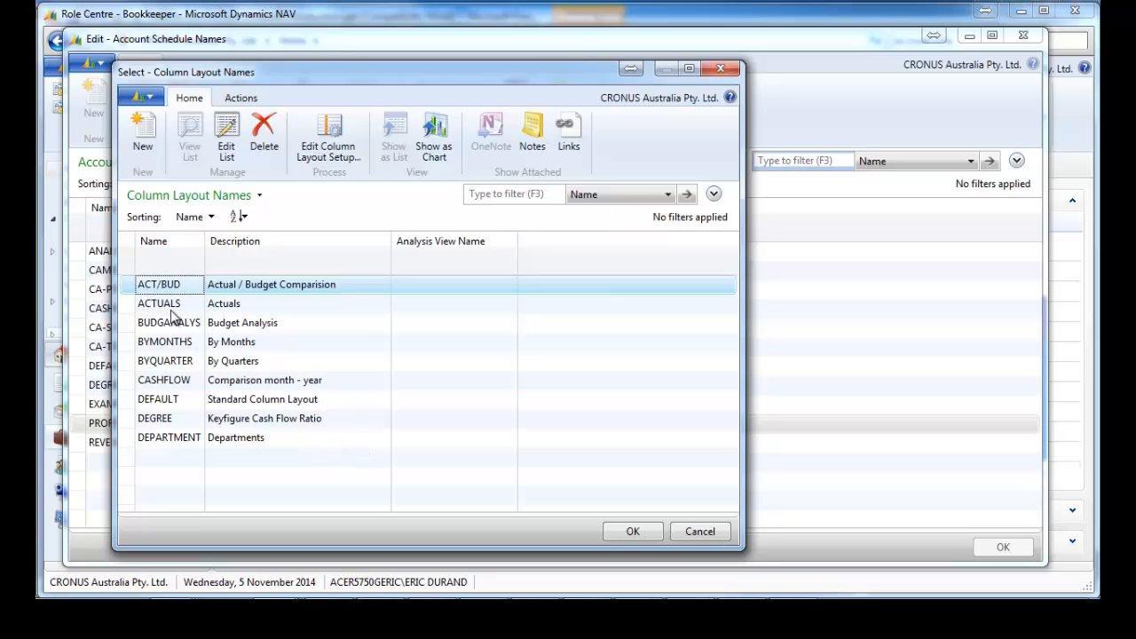
left_click(261, 321)
right_click(262, 321)
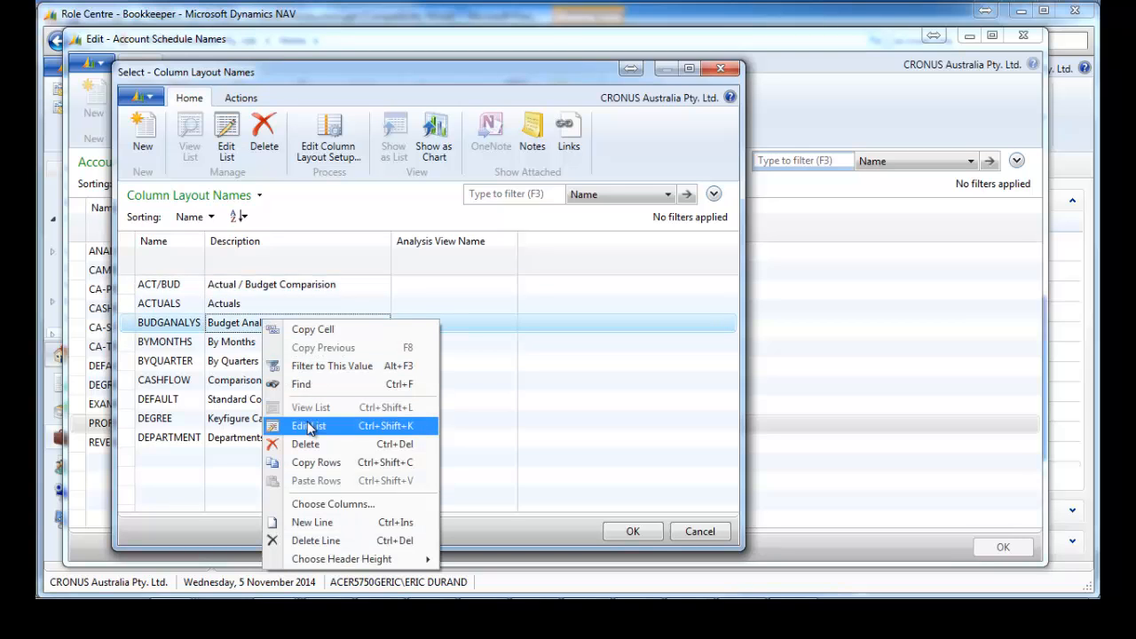
left_click(329, 149)
left_click(329, 149)
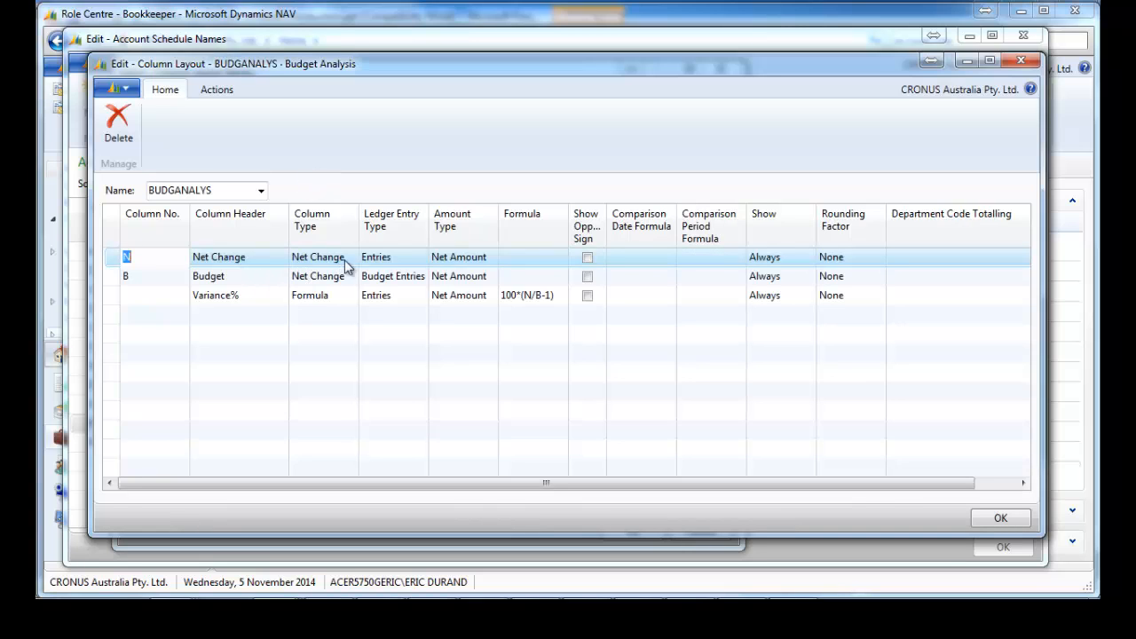
View the Ledger Entry Type choices of the Net Change column in the BUDGANALYS layout.
left_click(411, 256)
left_click(420, 258)
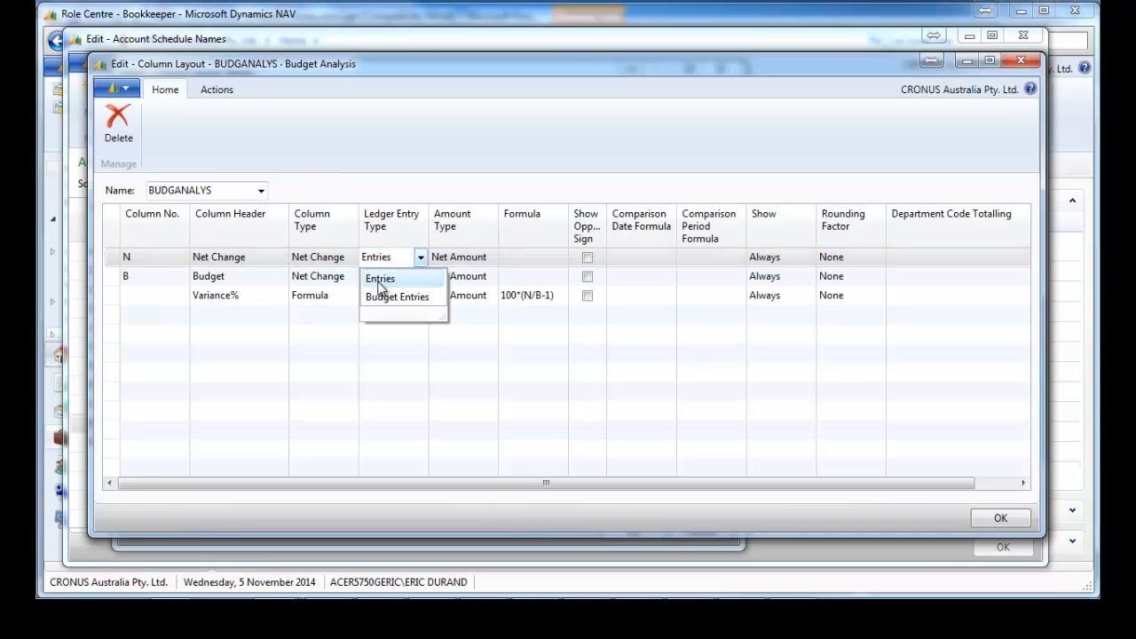
left_click(410, 275)
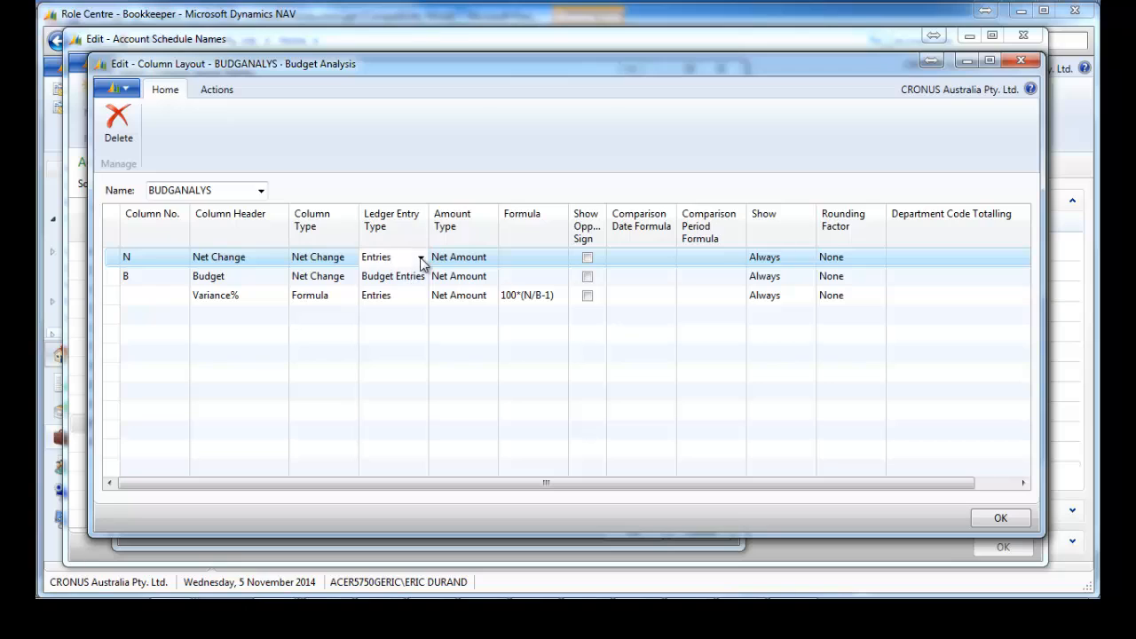
left_click(421, 257)
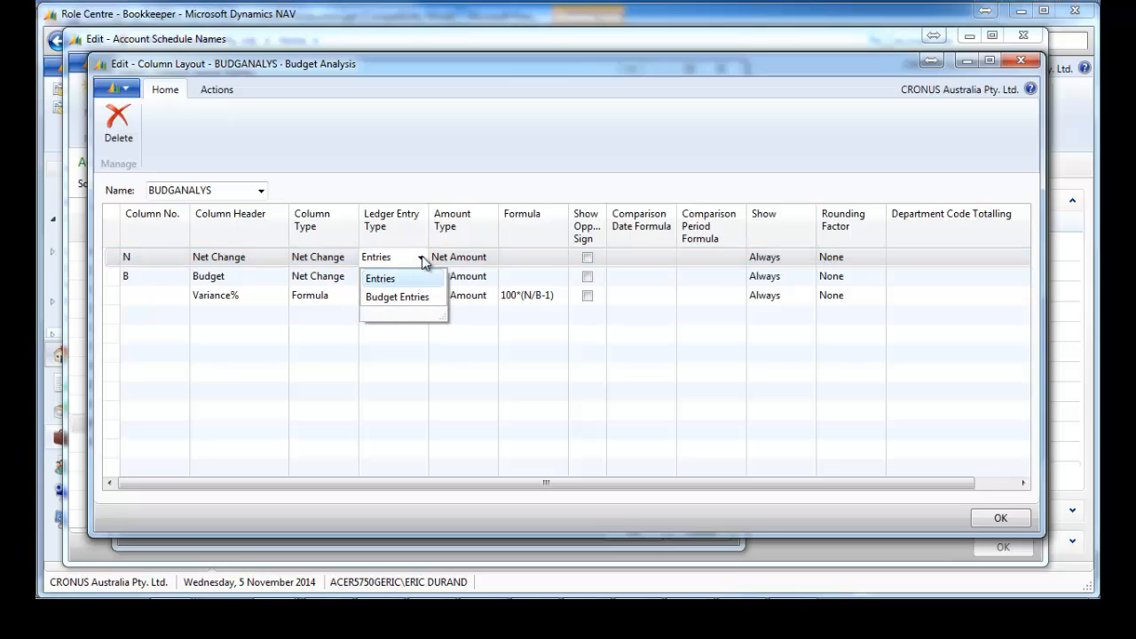
left_click(421, 258)
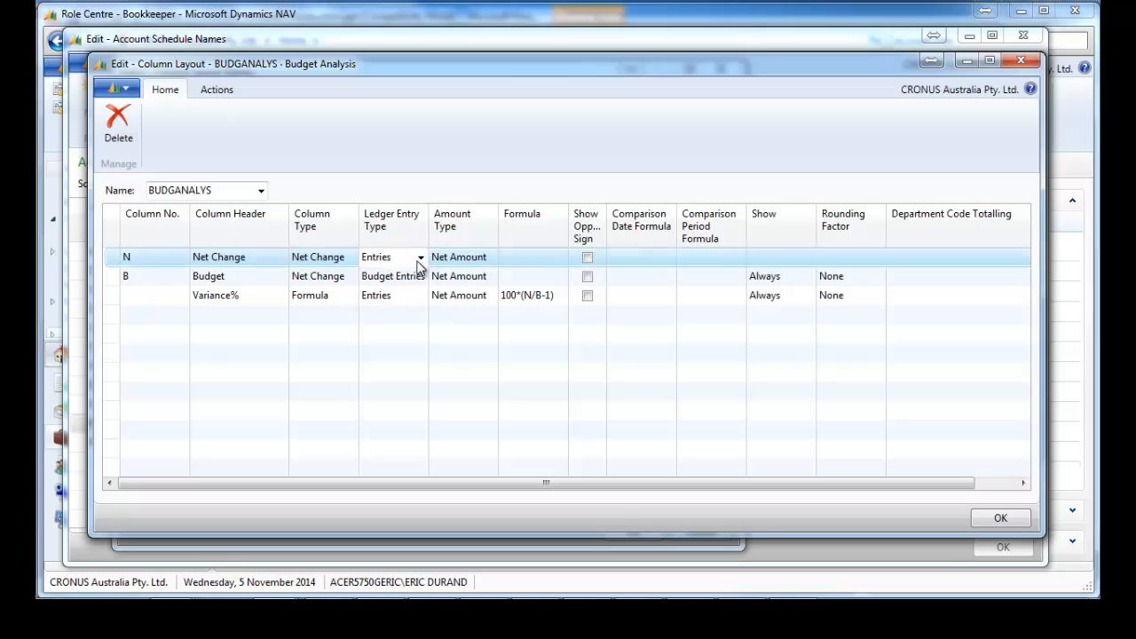
View the Column Type choices of the Net Change column, and close the BUDGANALYS layout and the column layout names.
left_click(346, 259)
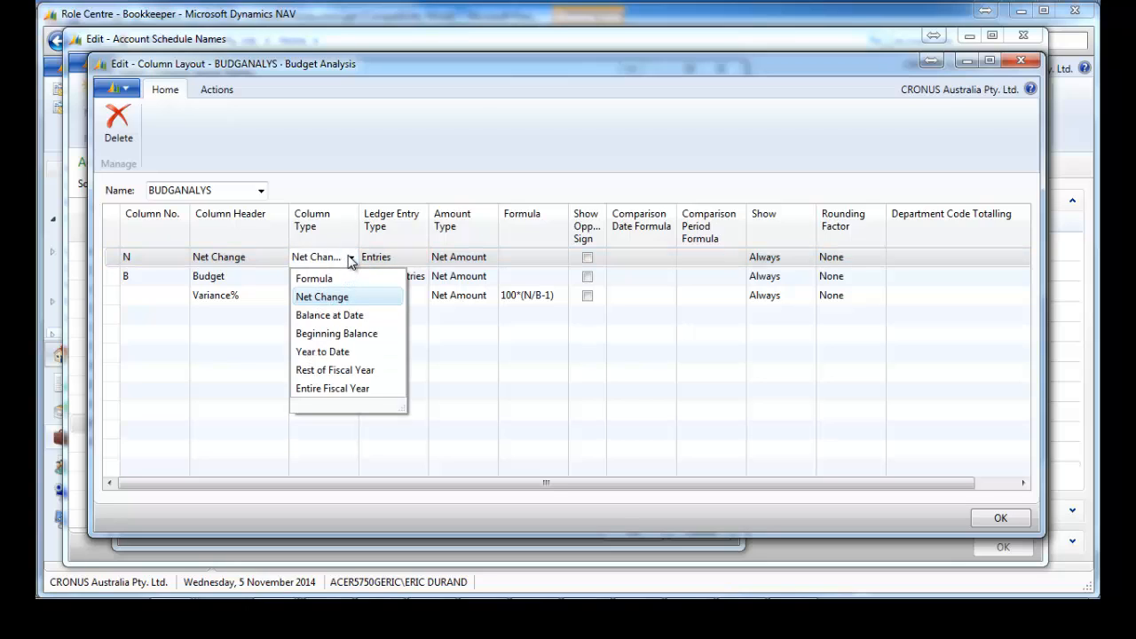
left_click(353, 258)
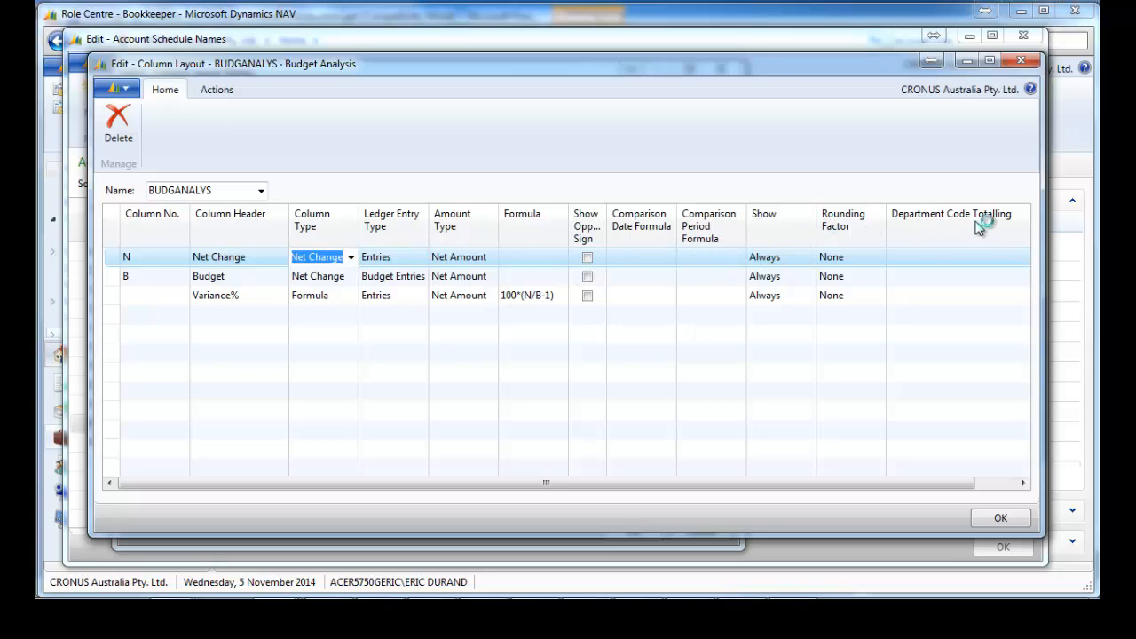
left_click(1021, 62)
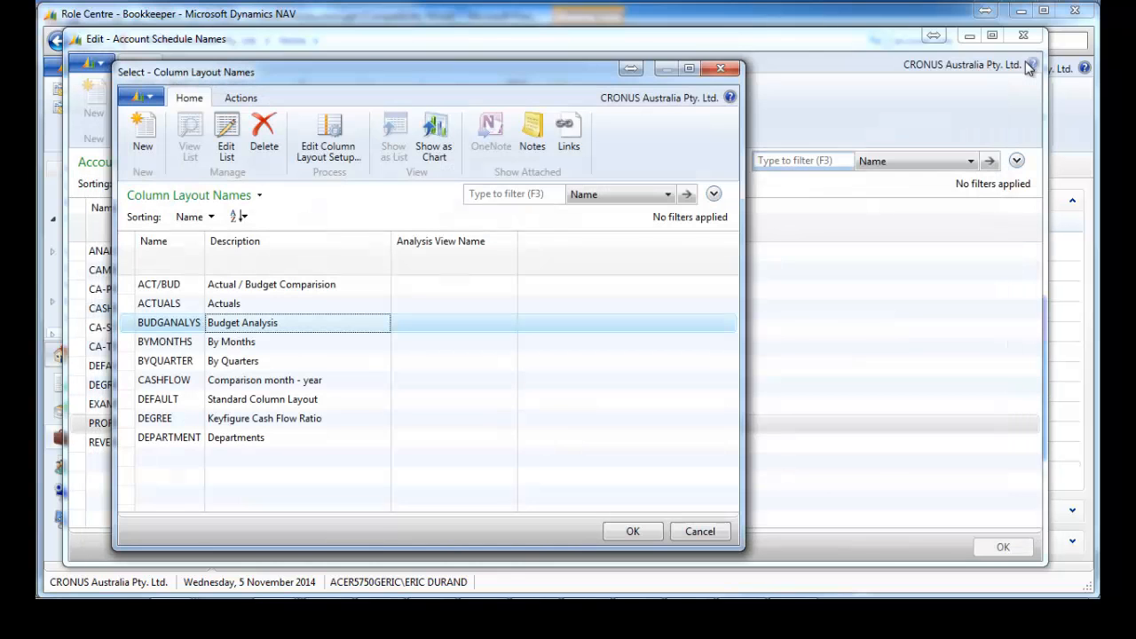
left_click(721, 71)
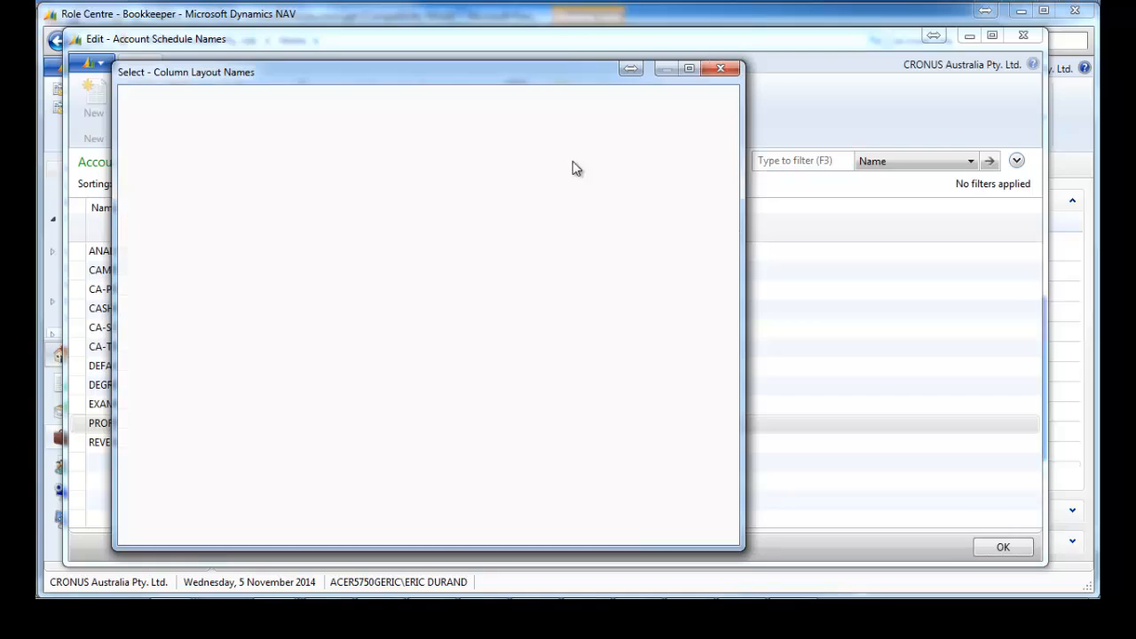